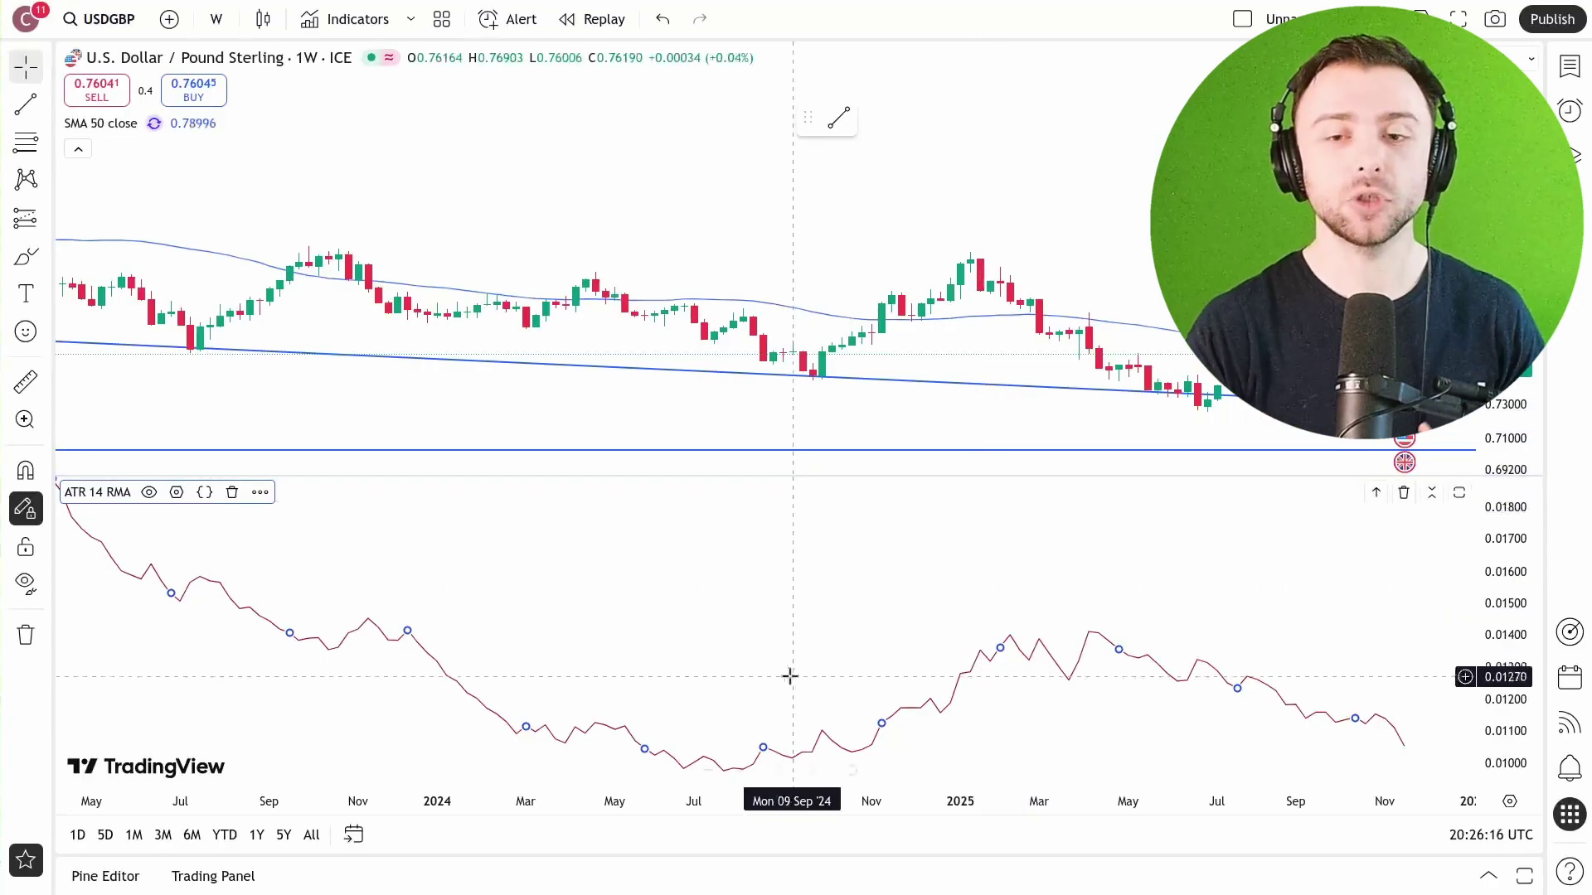
drag(802, 643, 751, 634)
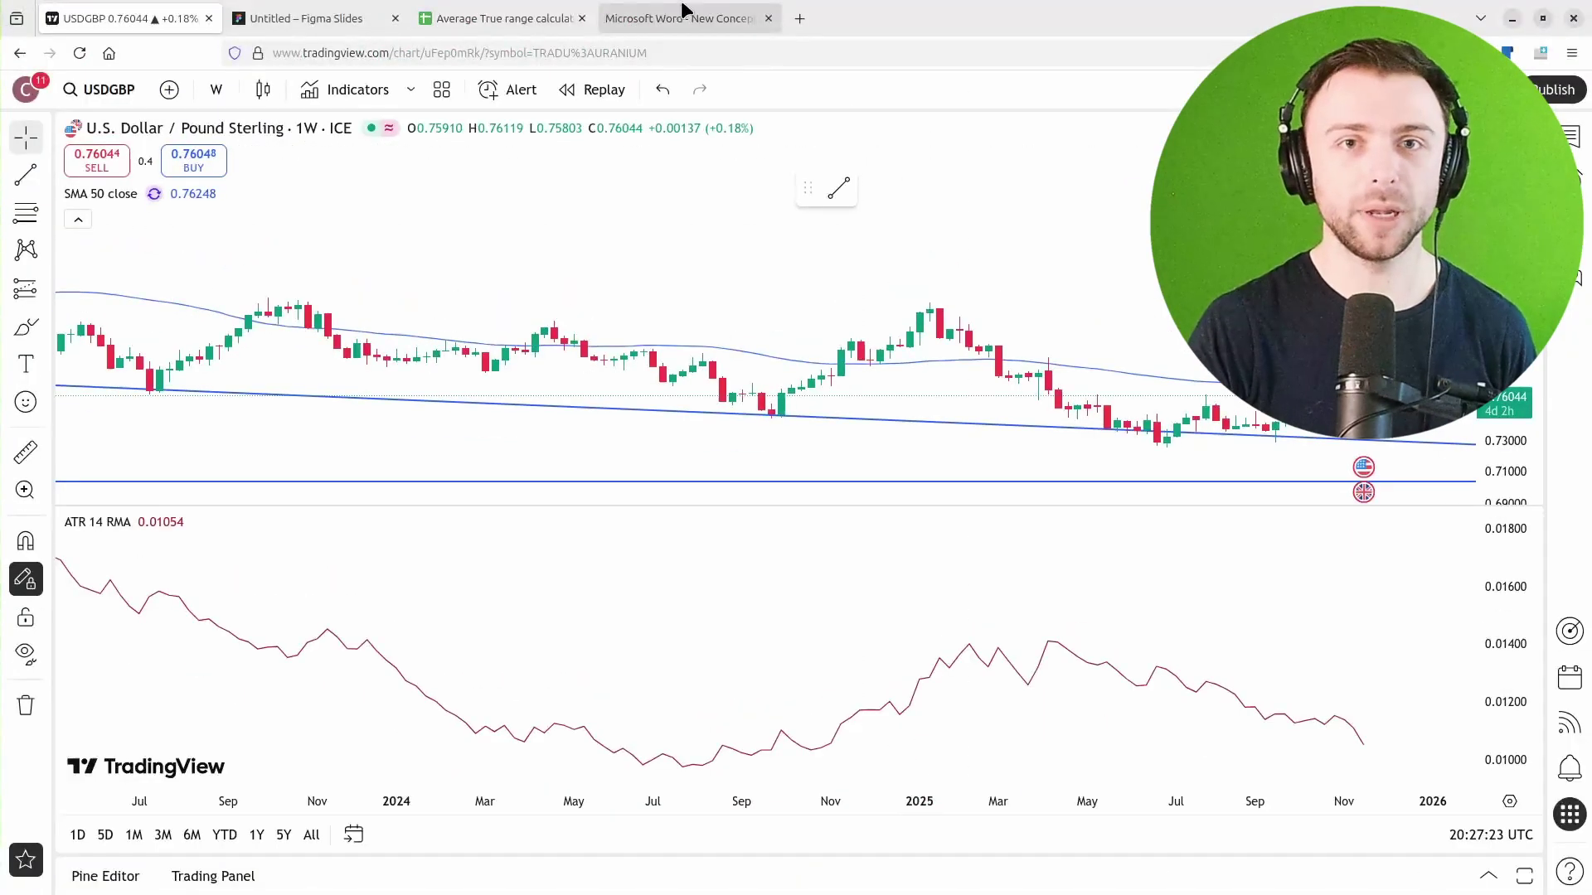
Step: Switch to the New Concepts in Technical Trading Systems PDF, find The Volatility Index on page 21, and enlarge it to 180%
click(682, 18)
drag(1587, 248, 1586, 53)
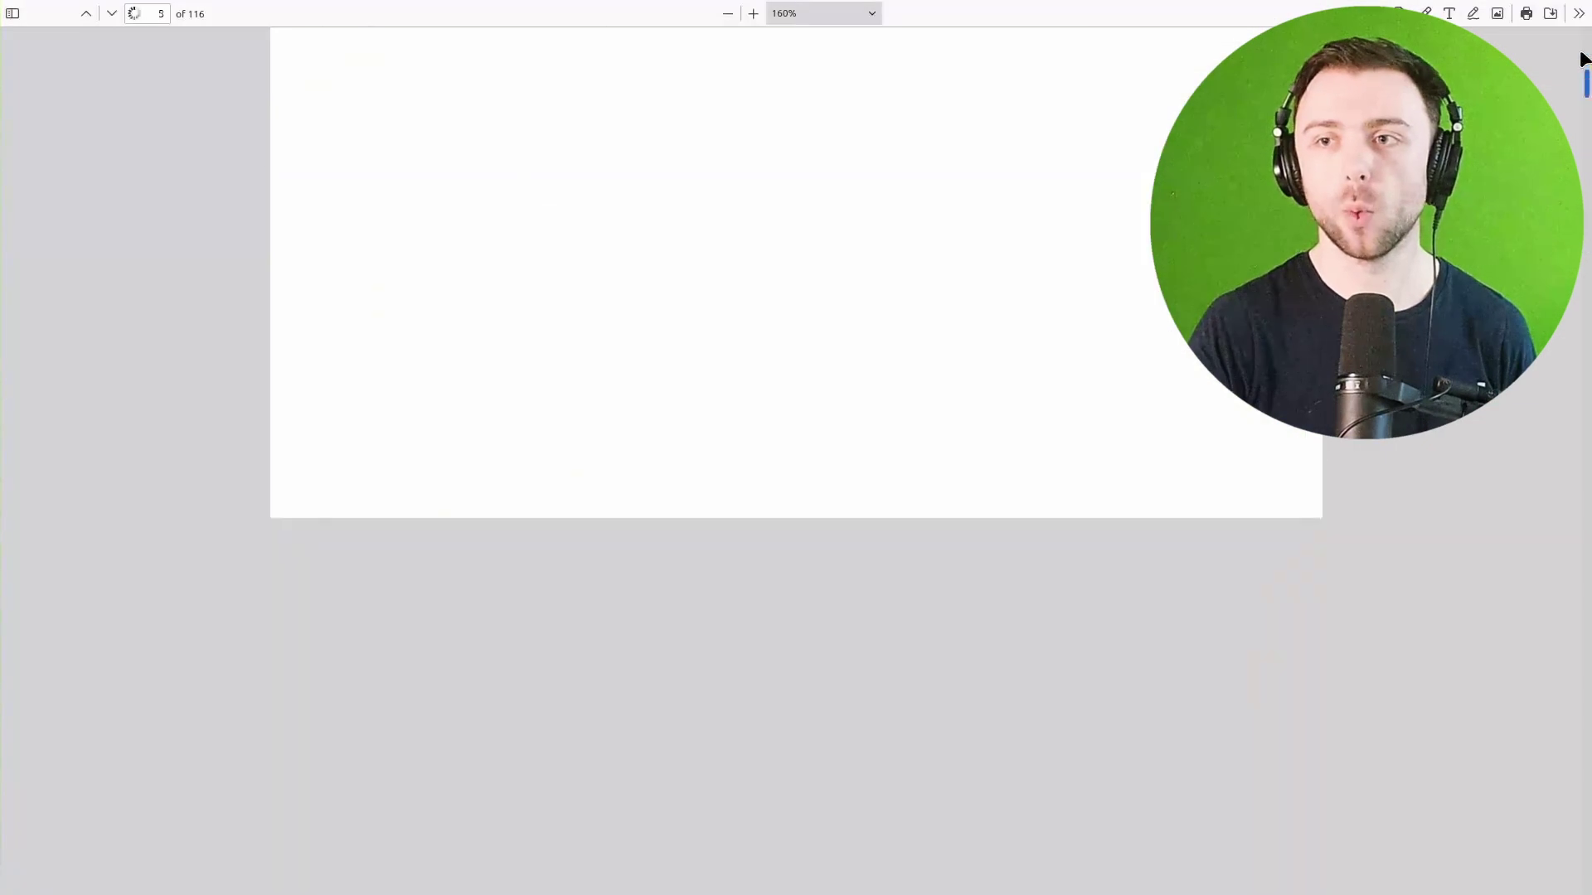
scroll(728, 388, down, 1)
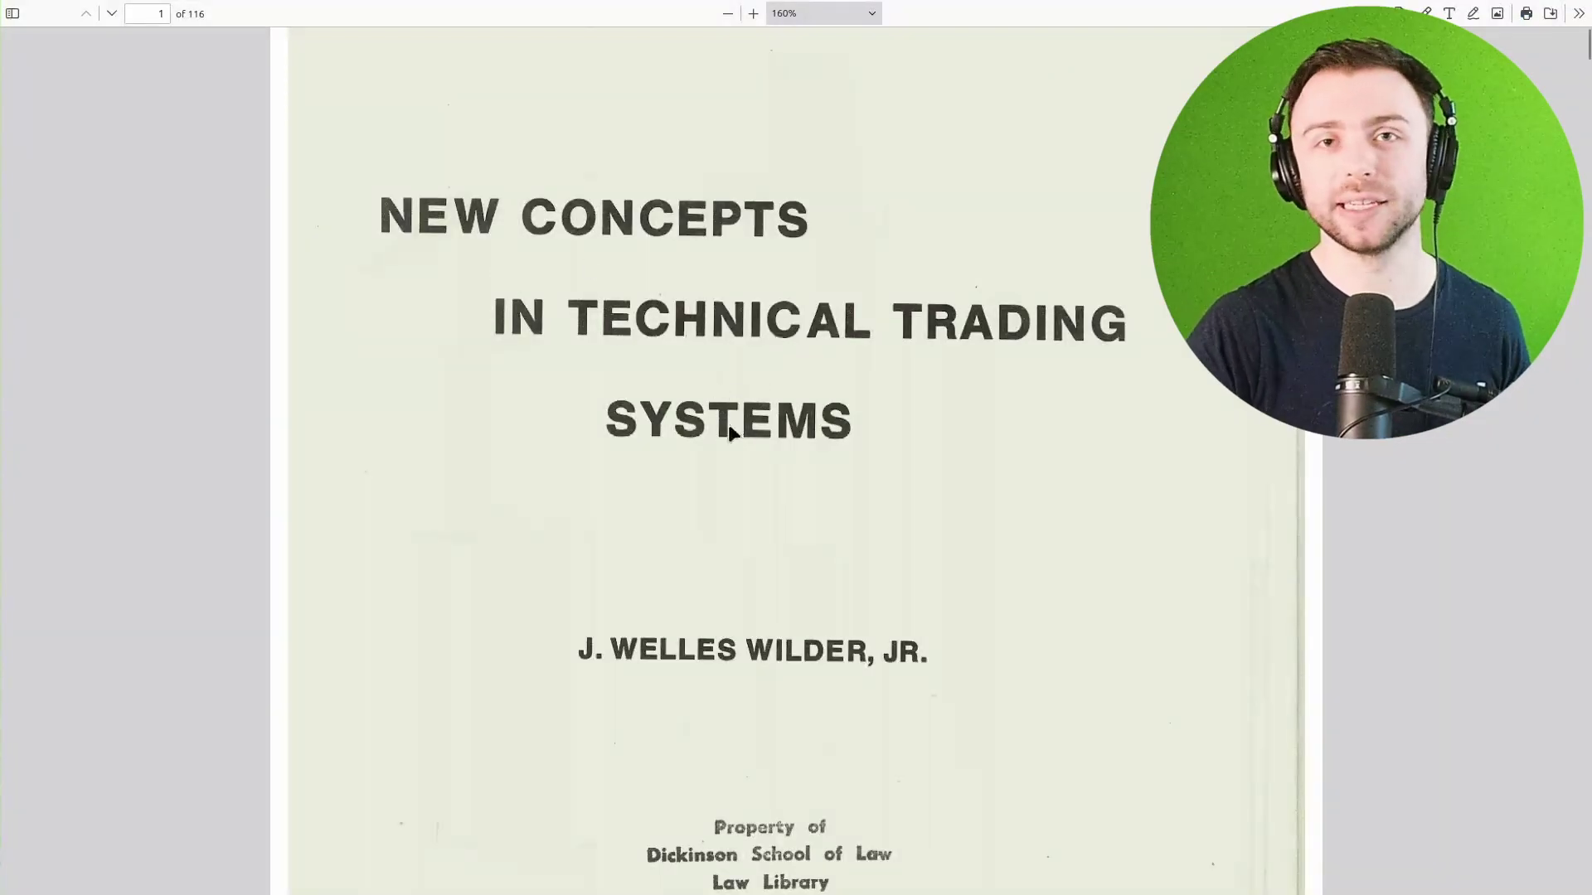
scroll(728, 424, down, 20)
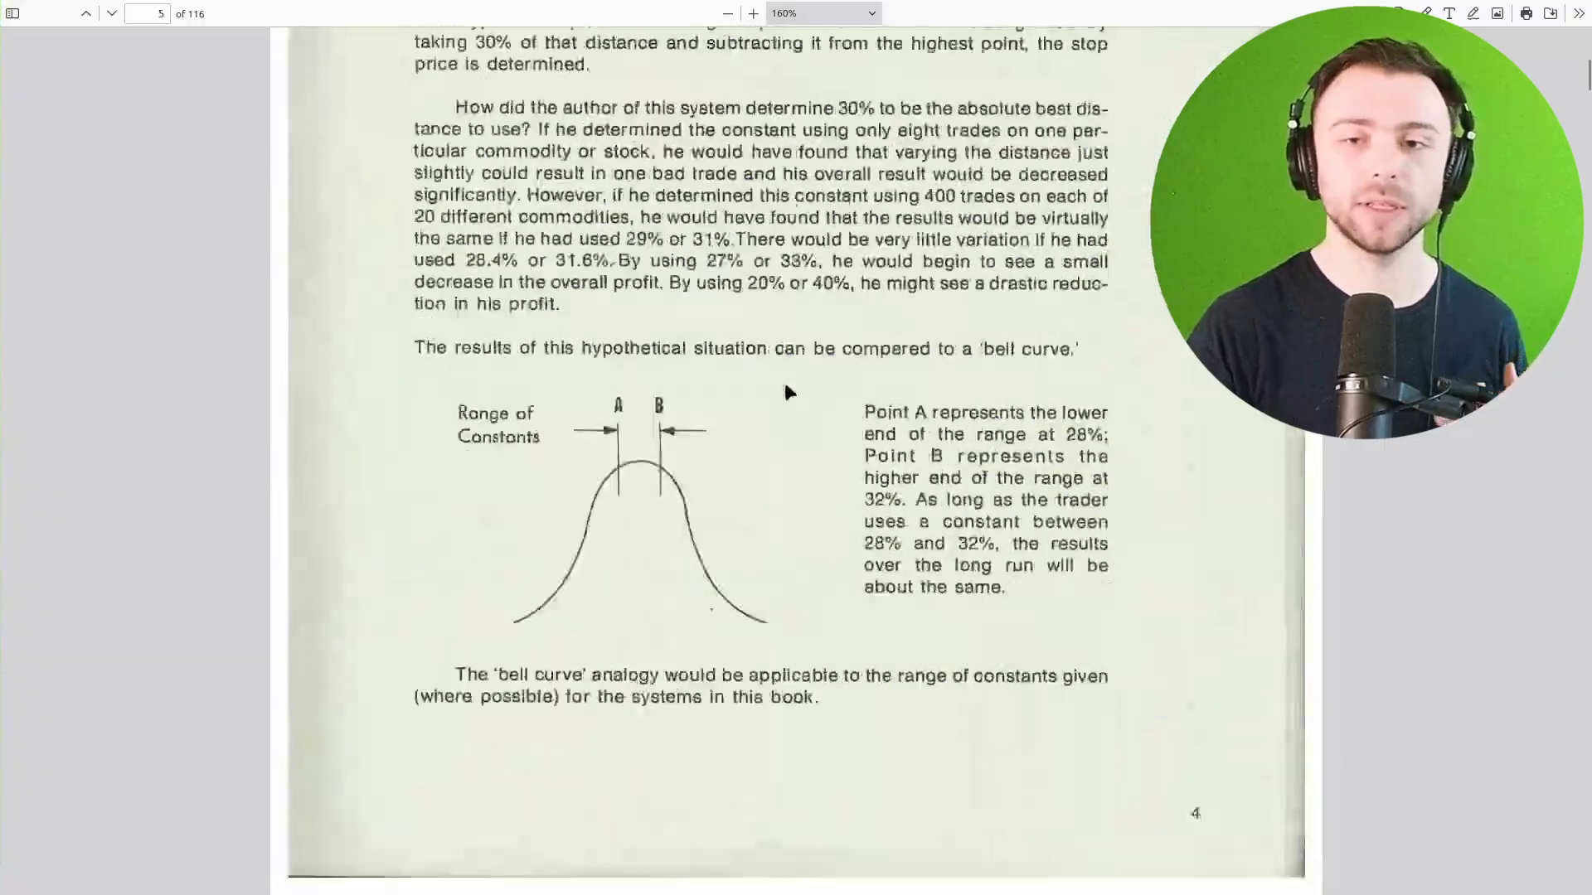
scroll(785, 386, down, 20)
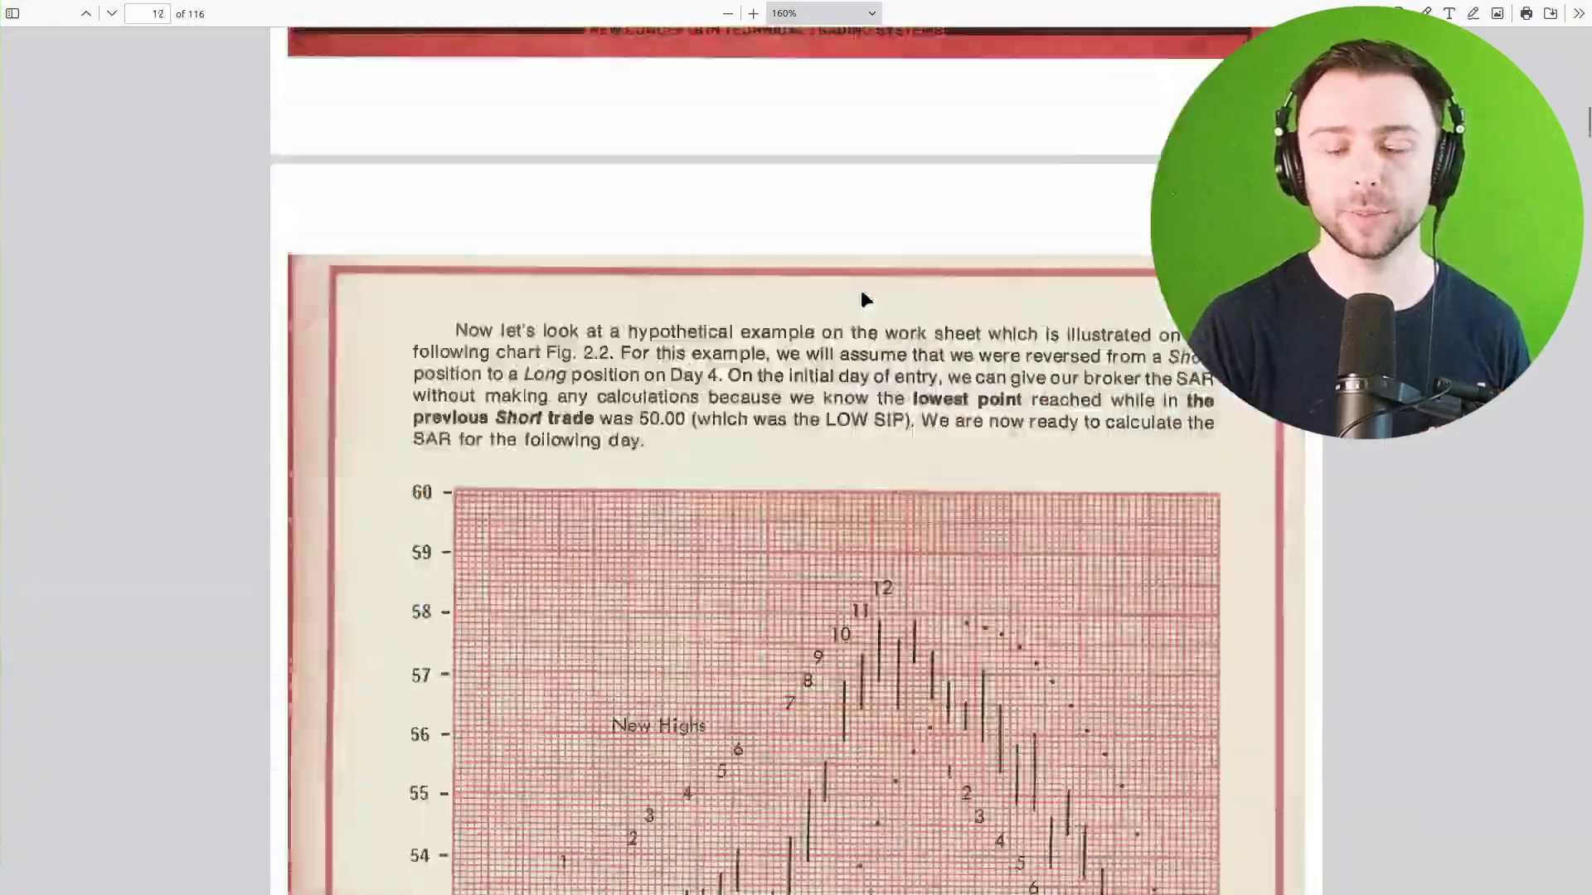
scroll(862, 297, down, 20)
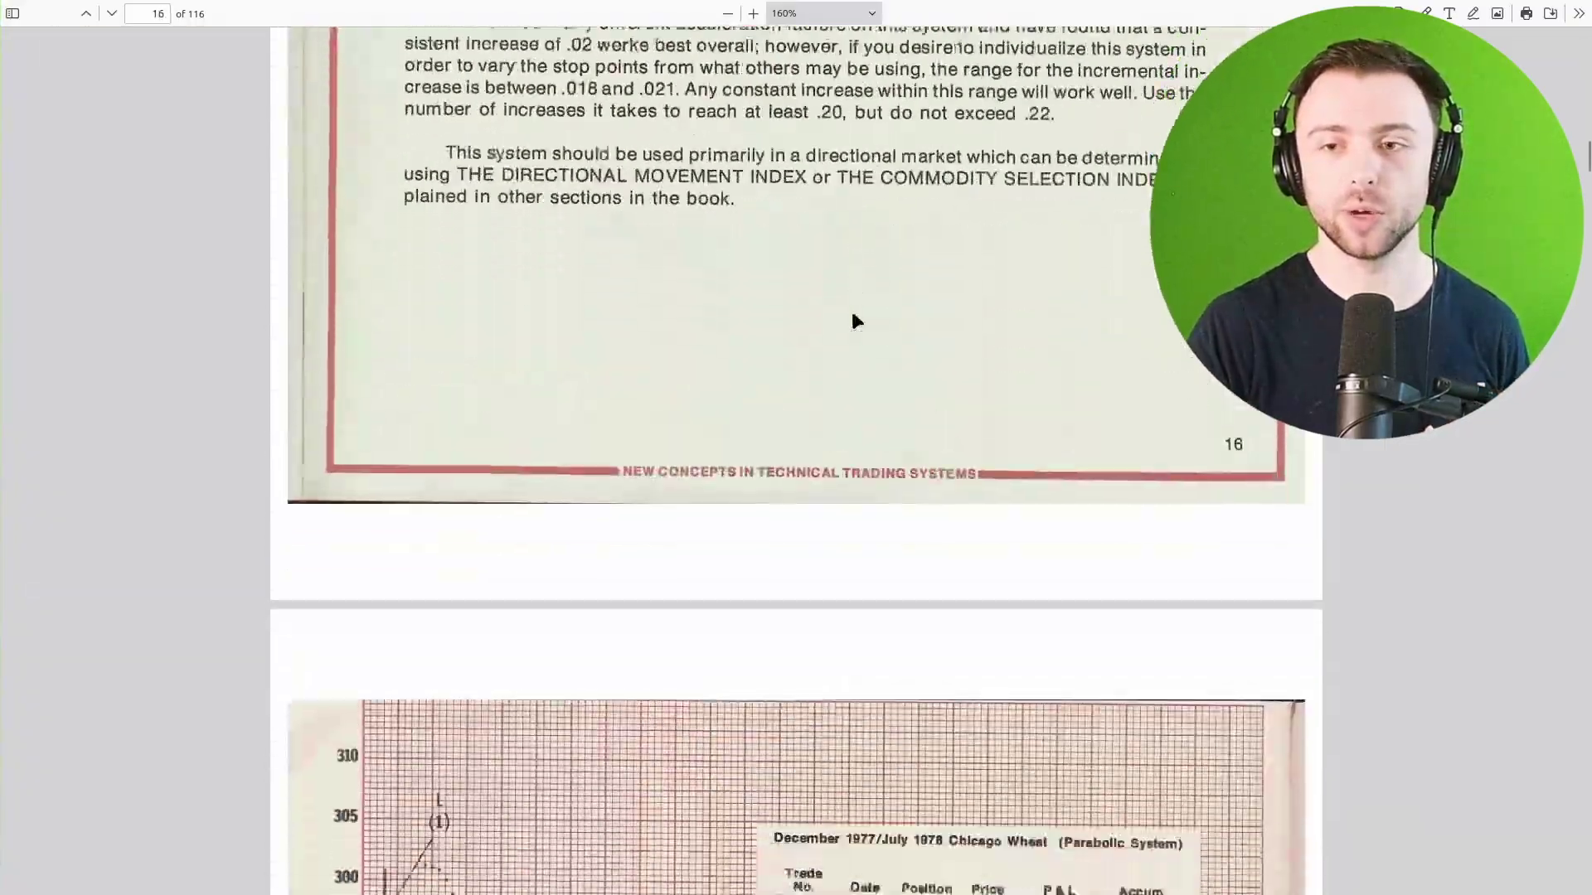
scroll(857, 321, down, 20)
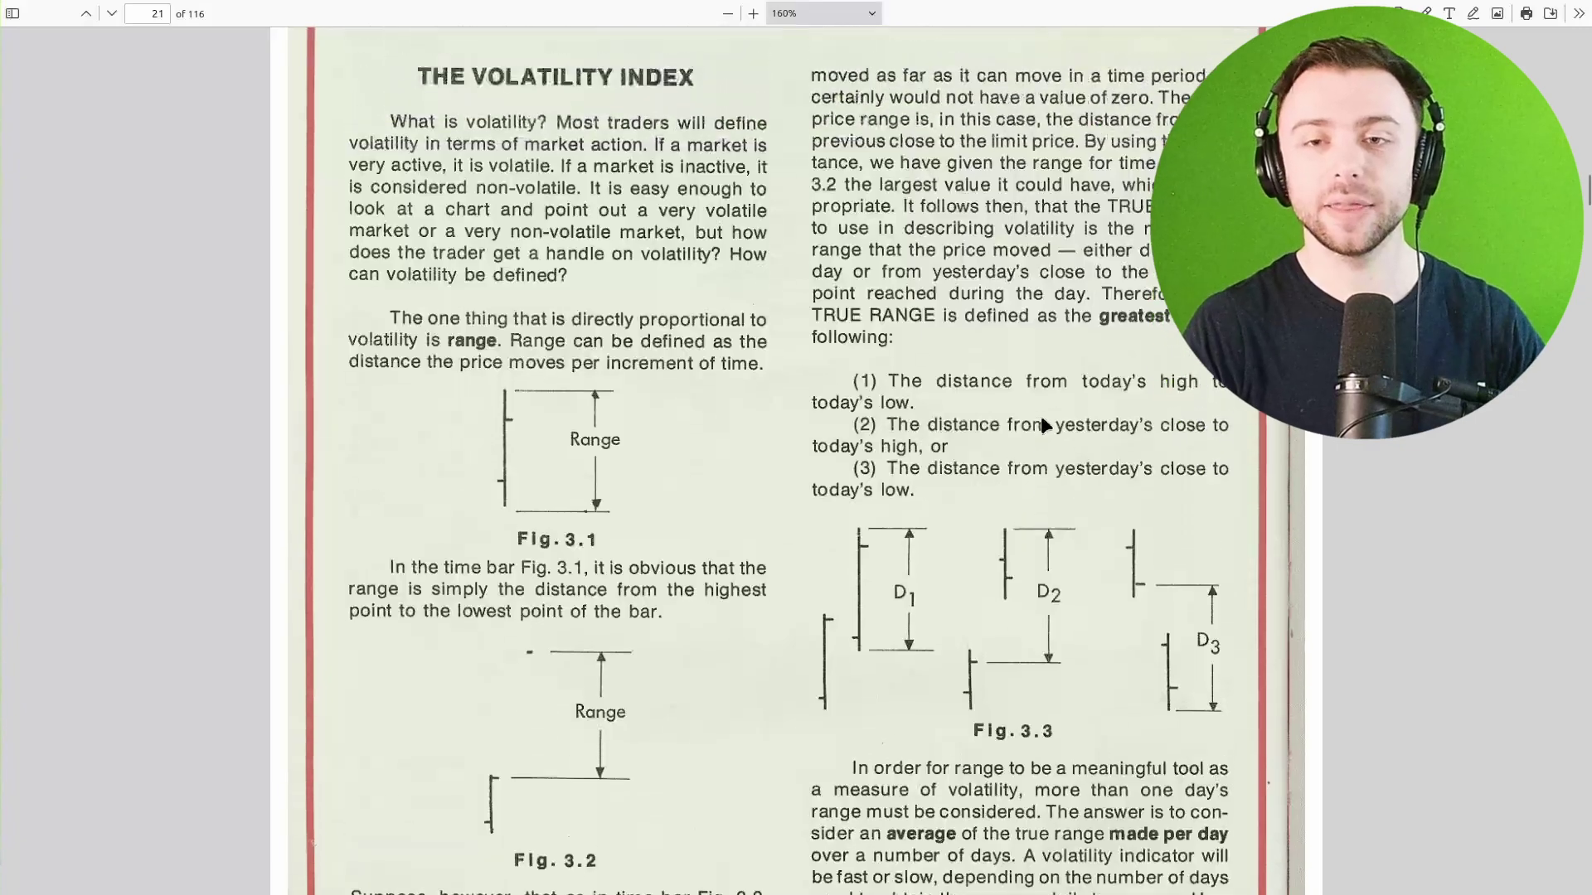
ctrl+scroll(1125, 411, up, 2)
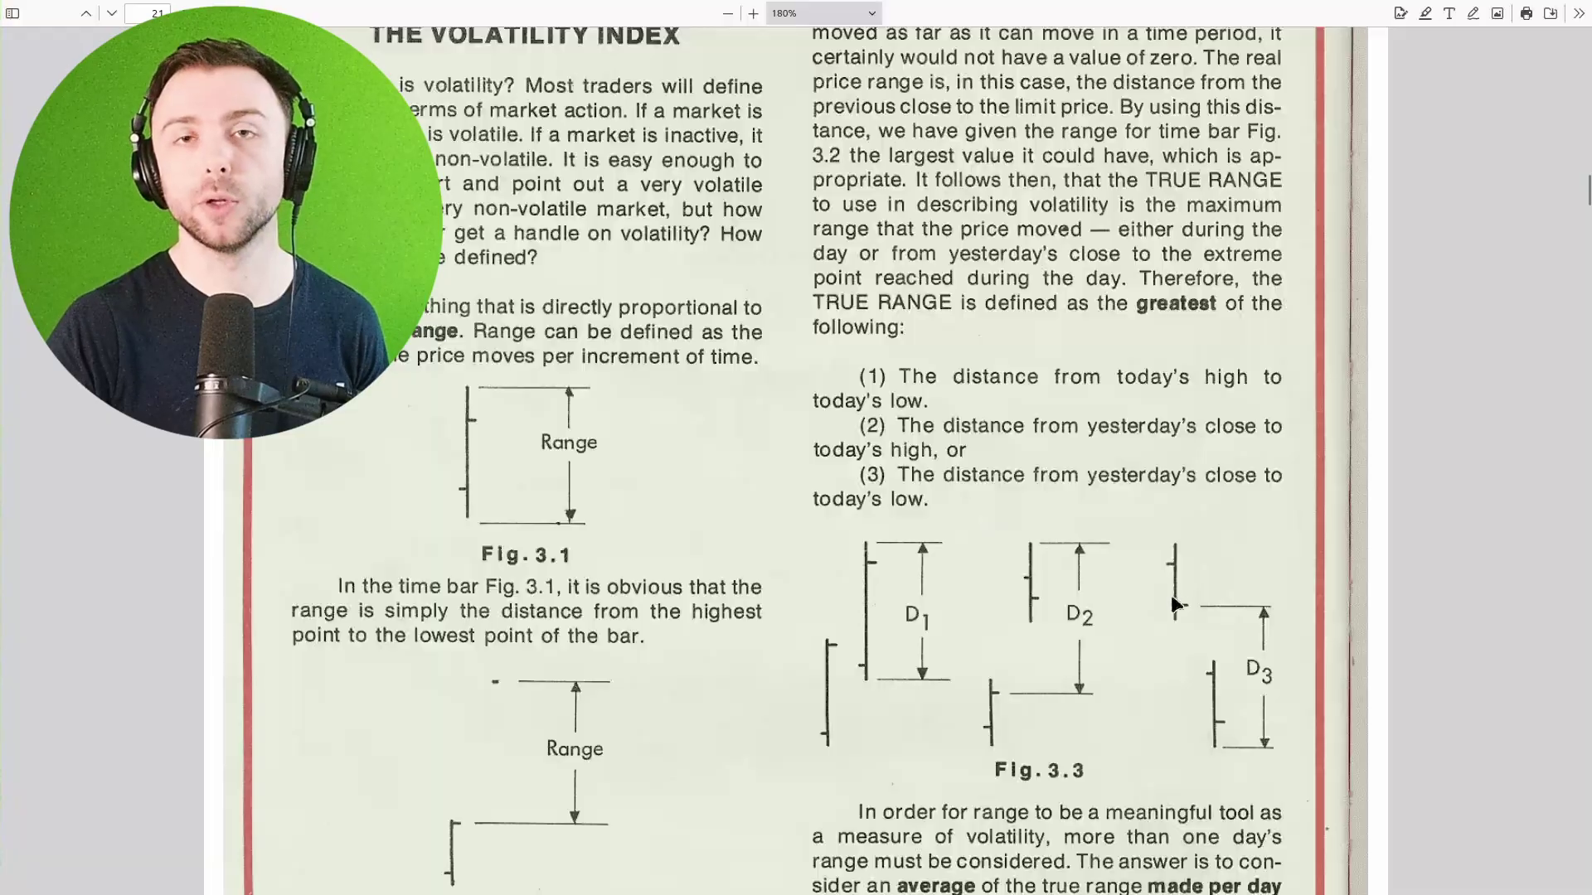
Step: Read the true range definitions and figures on page 21 and the Volatility Index equation on page 22
scroll(1172, 597, down, 2)
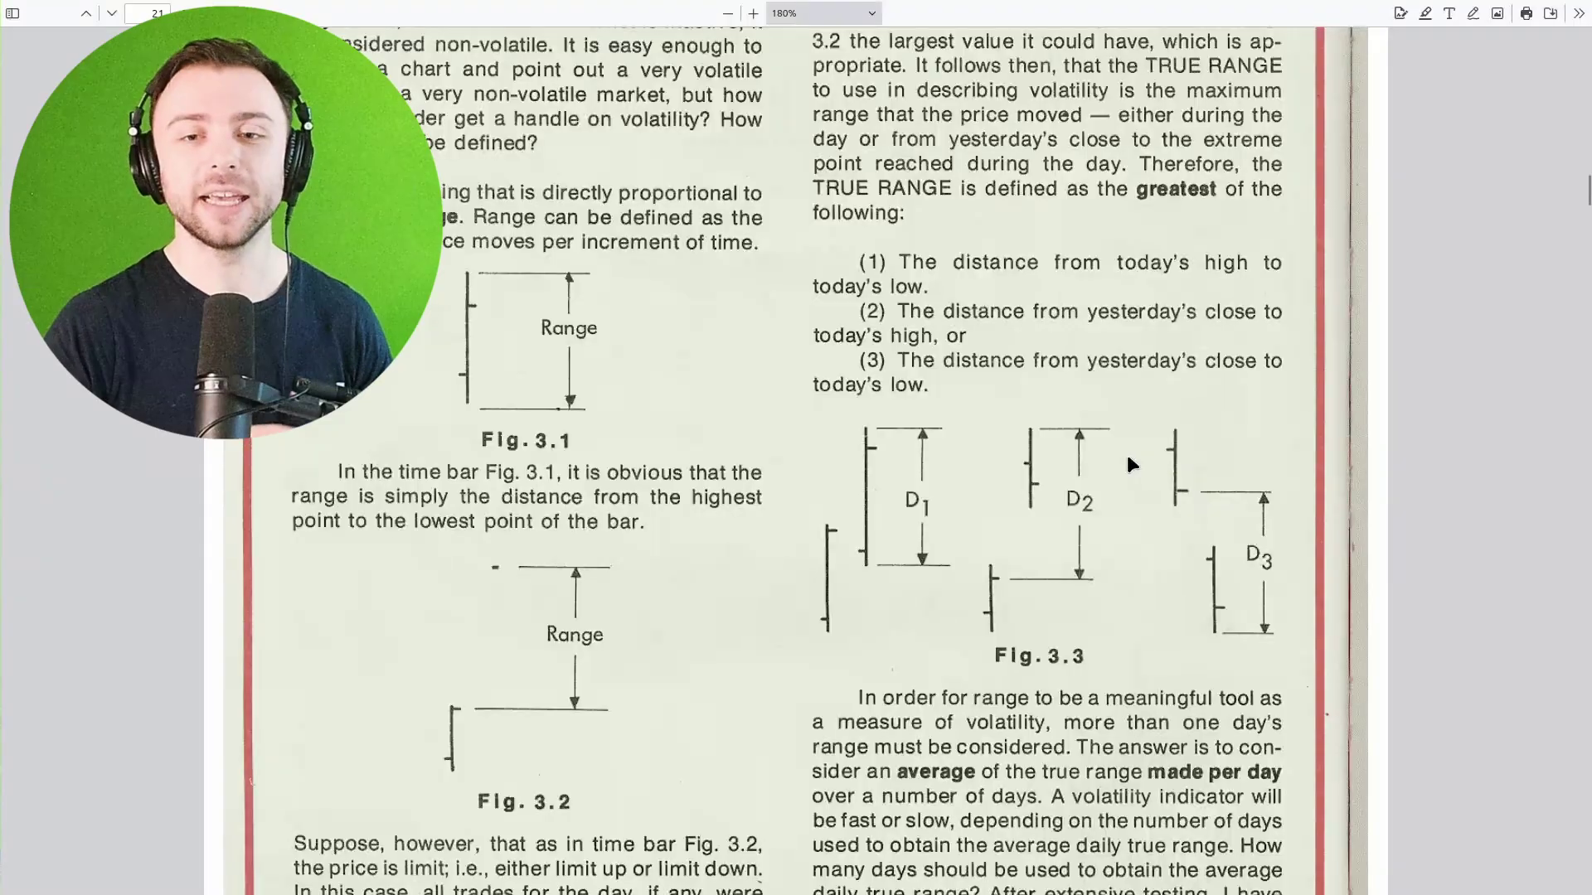
scroll(1138, 454, down, 3)
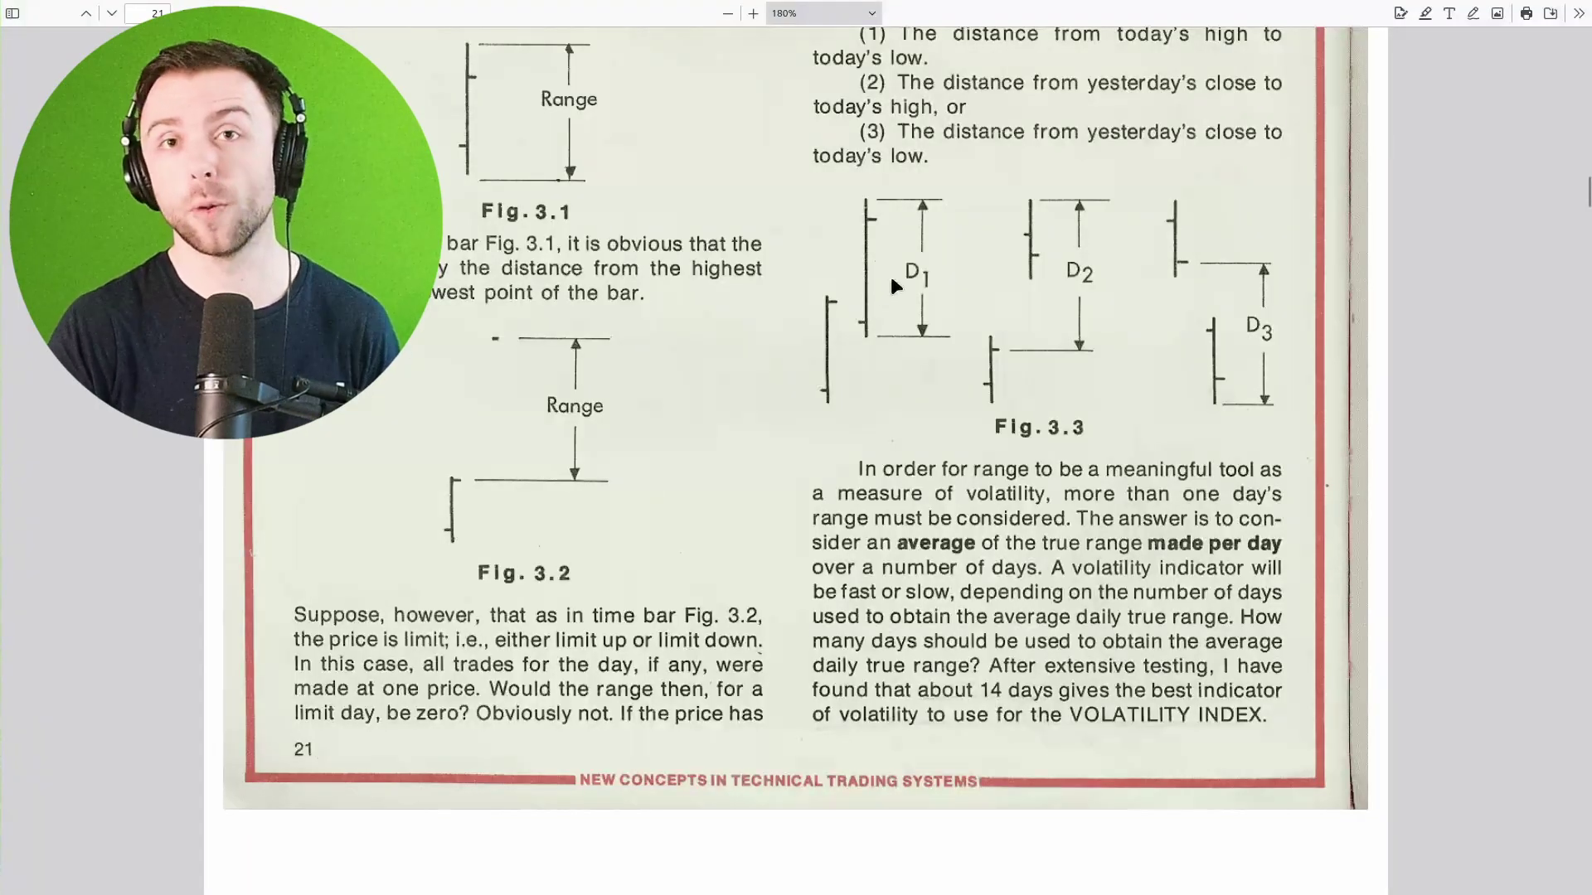
scroll(982, 305, up, 3)
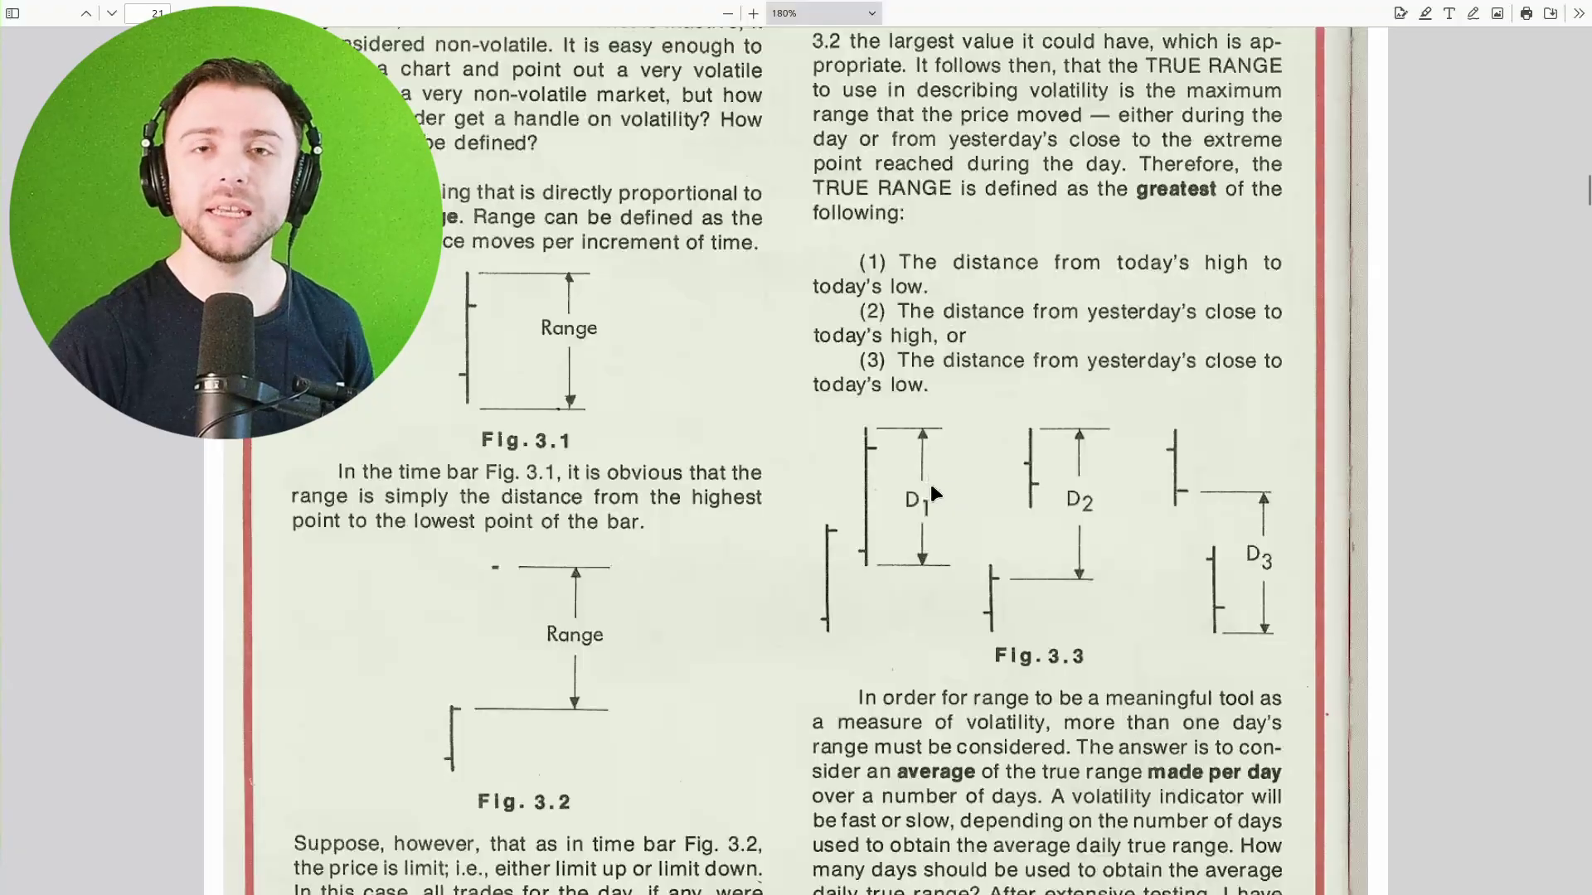
scroll(934, 493, down, 3)
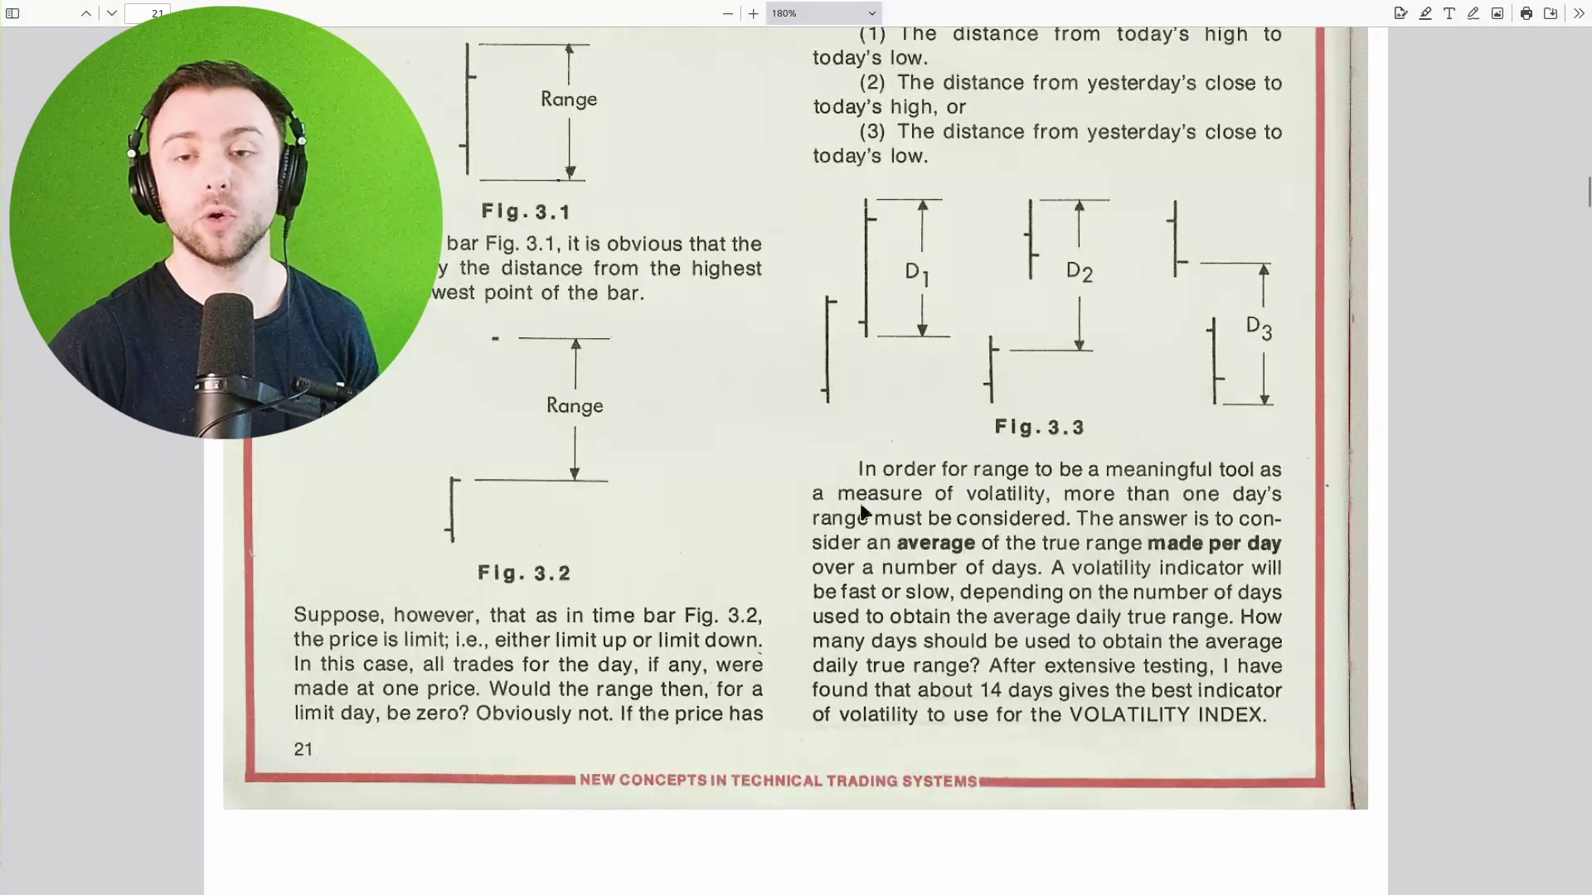
scroll(908, 408, down, 9)
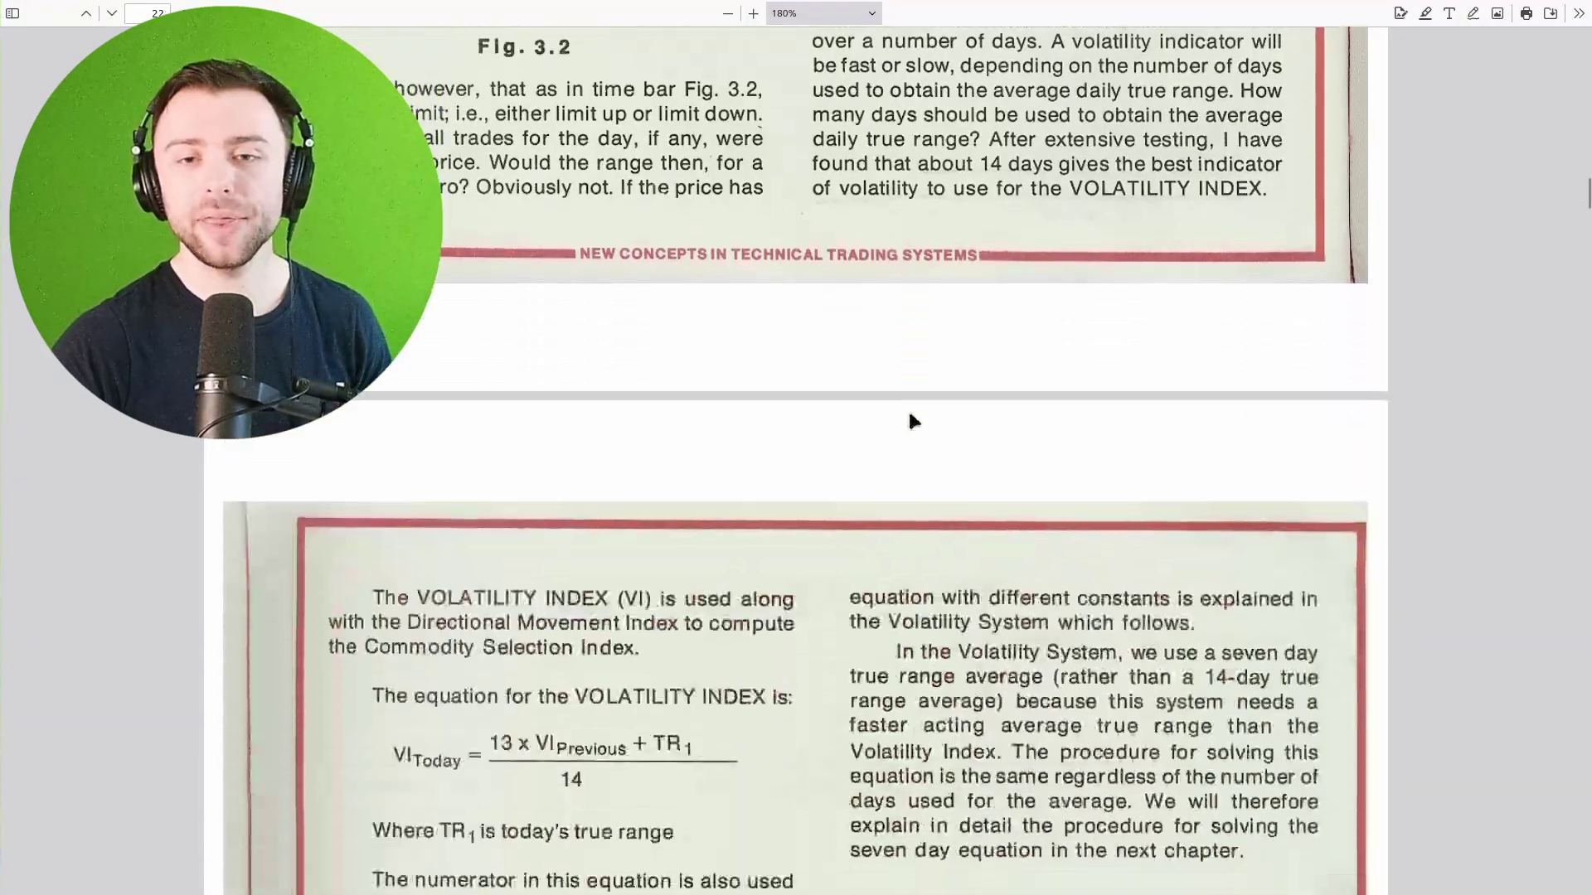
scroll(905, 366, up, 3)
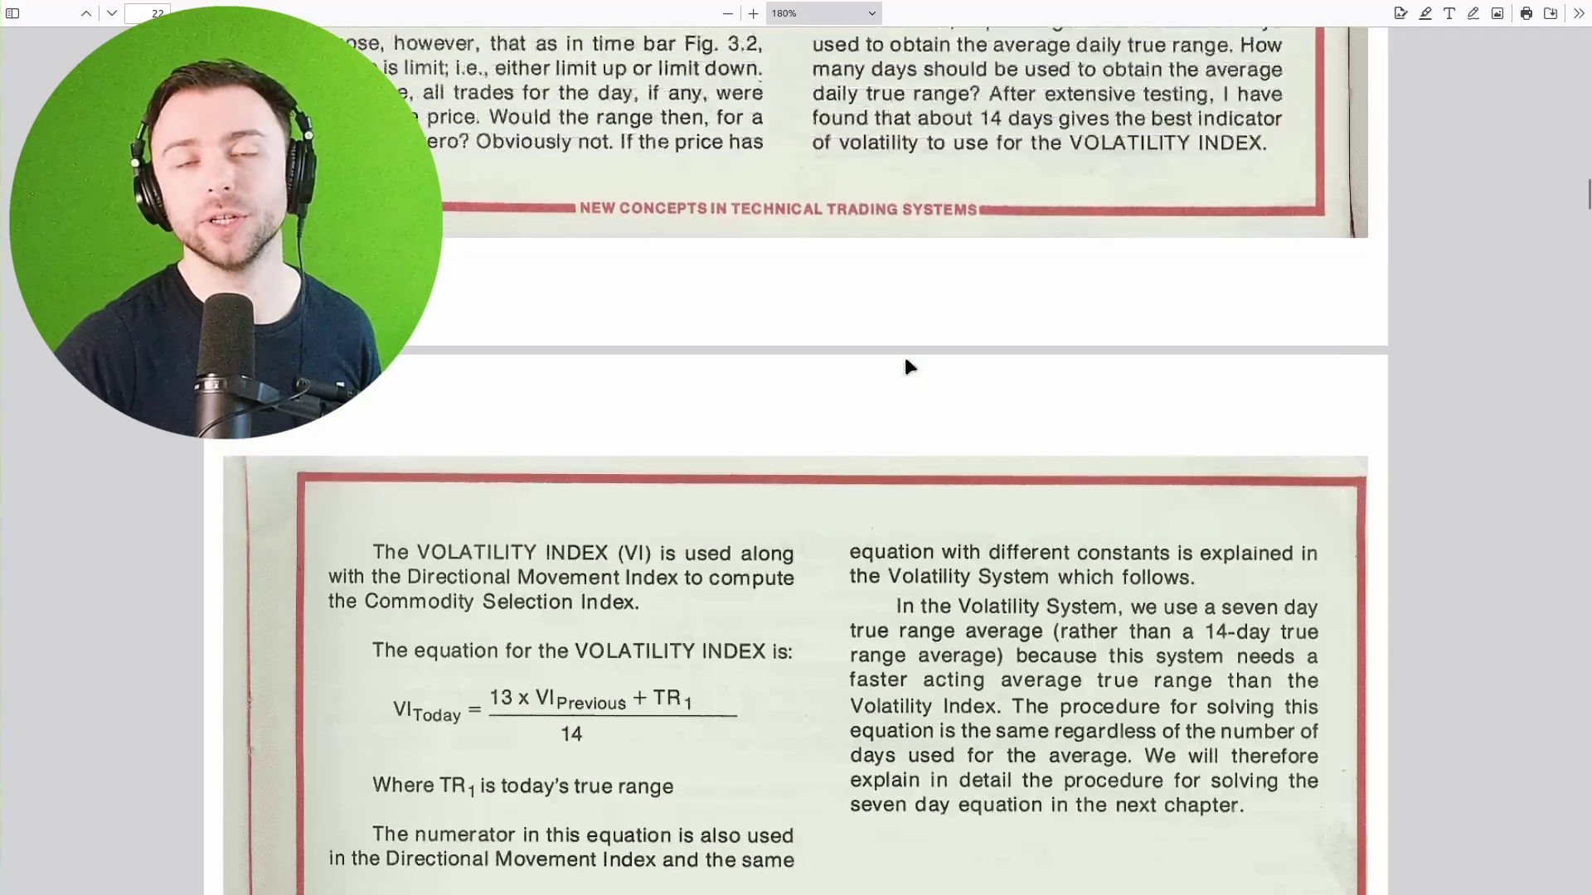
scroll(934, 308, up, 5)
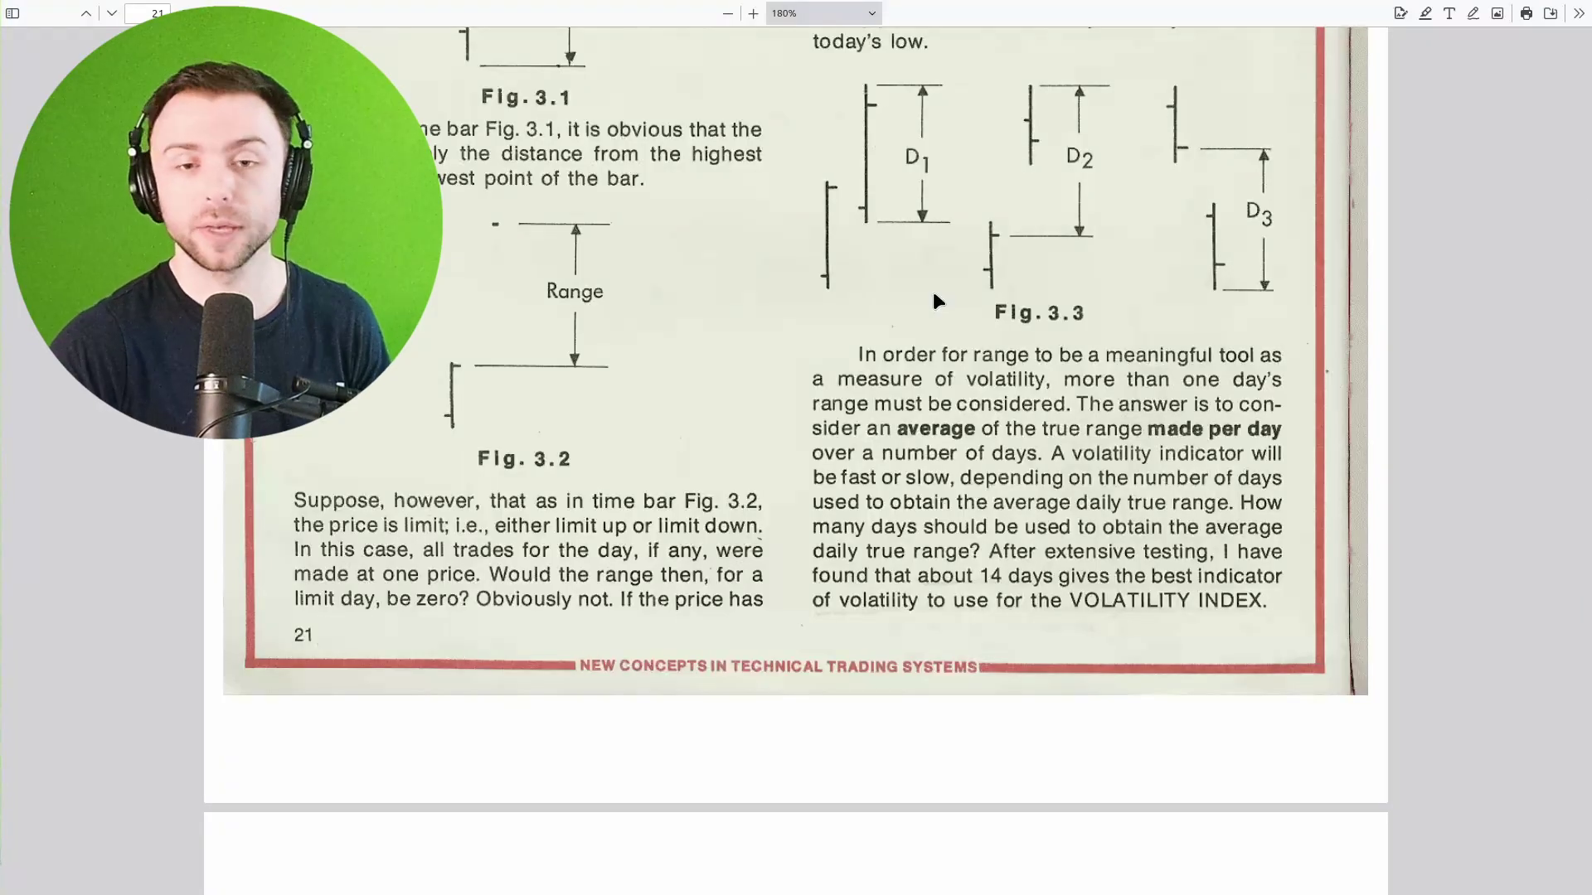
scroll(920, 339, down, 8)
scroll(916, 340, down, 2)
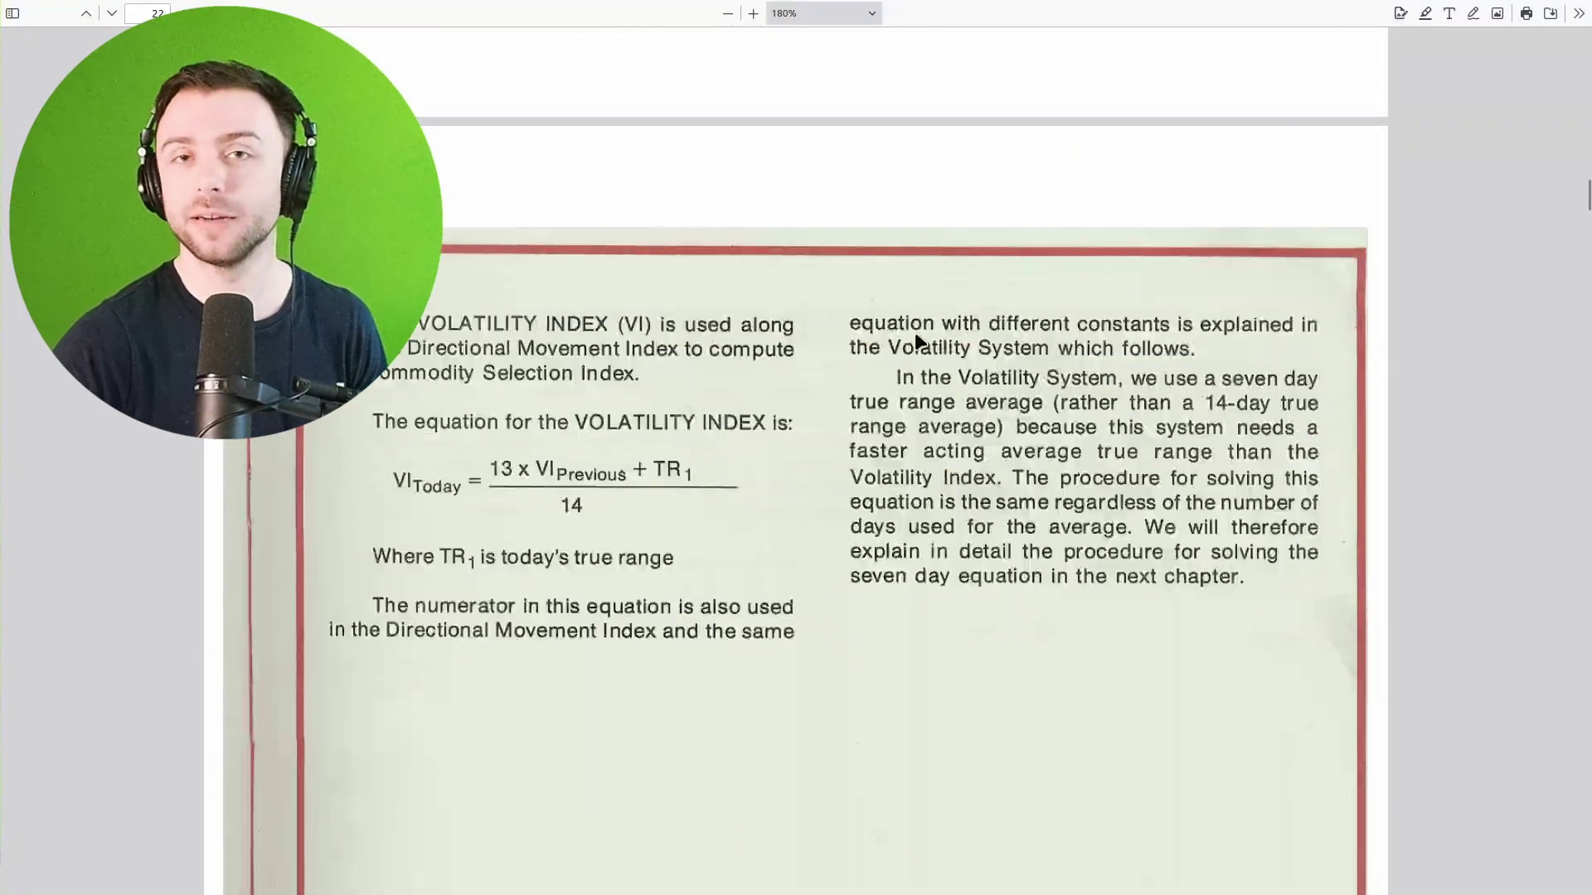
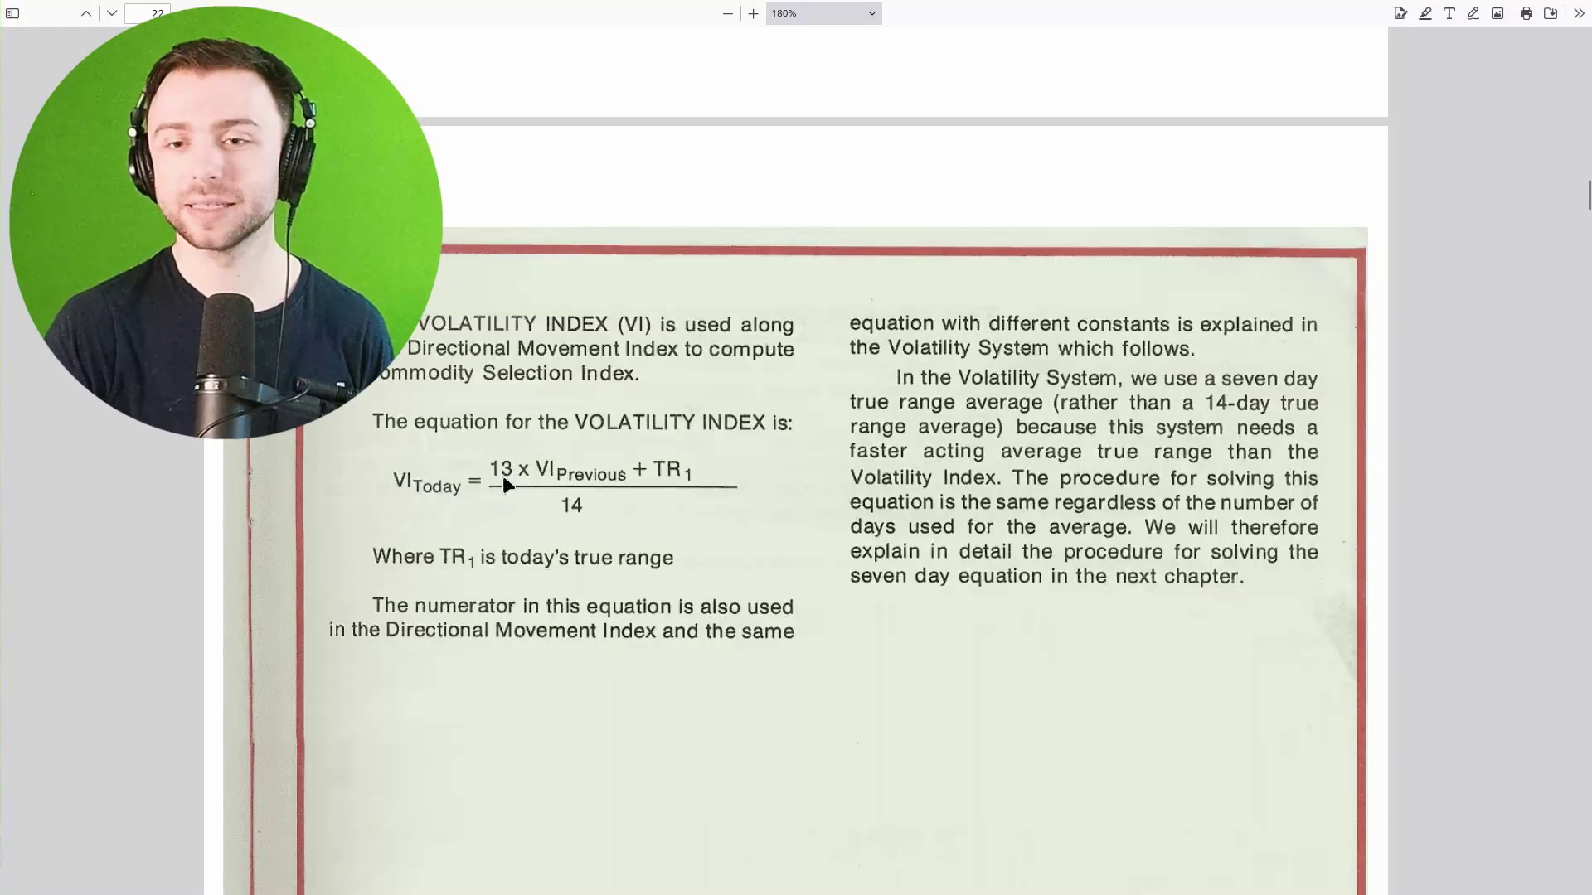
Step: Look through the Volatility System pages up to the daily work sheet on page 27 and return to the page 22 equation
scroll(504, 489, down, 15)
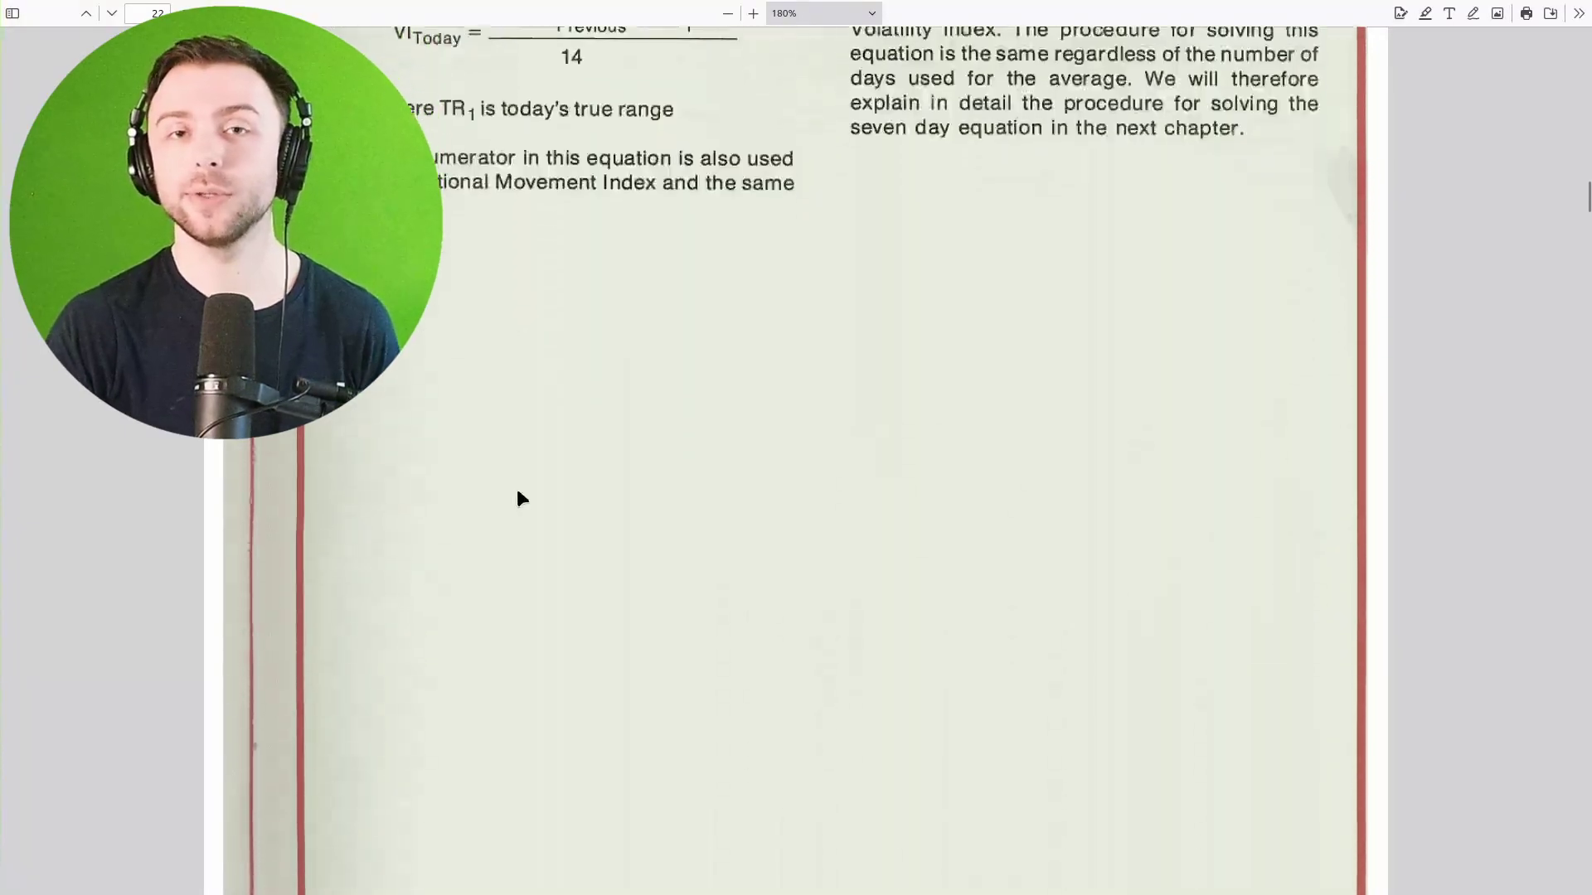
scroll(518, 487, down, 20)
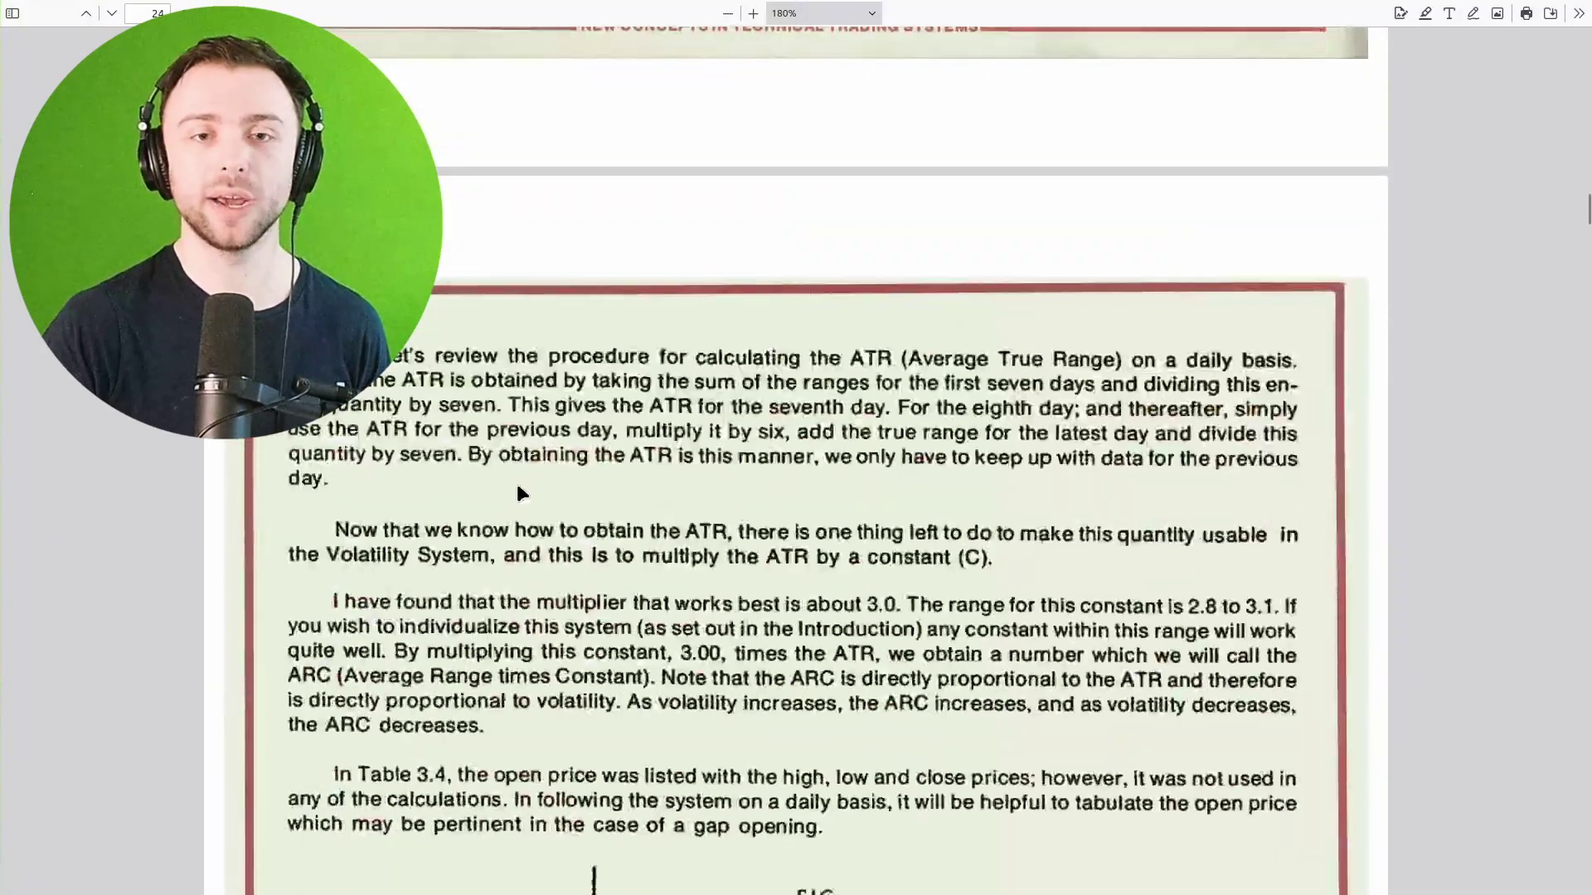
scroll(515, 484, down, 20)
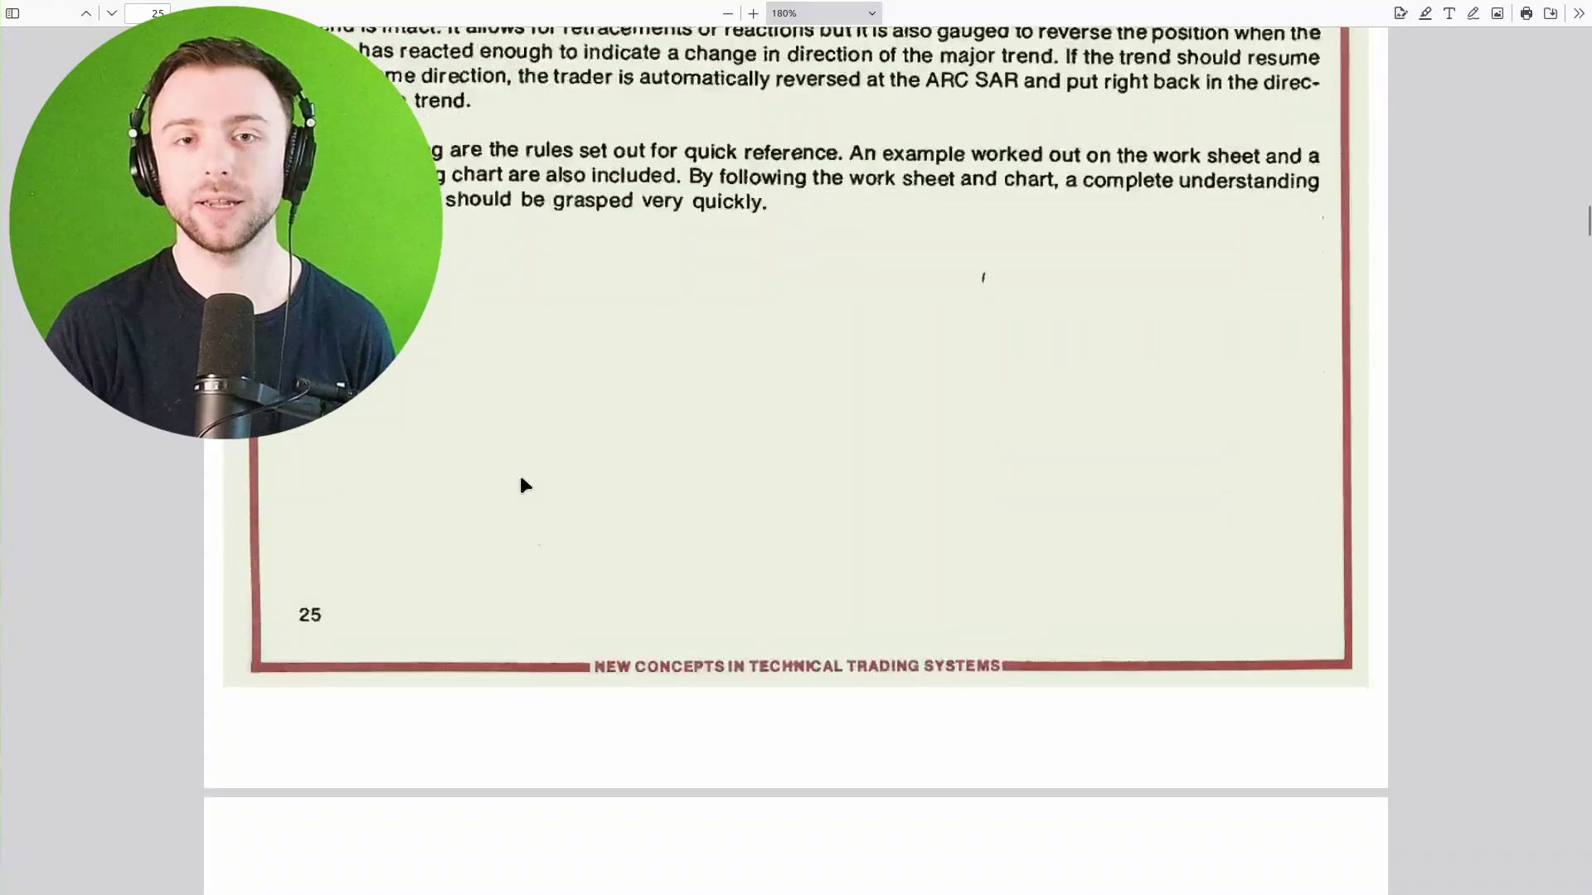
scroll(635, 487, down, 10)
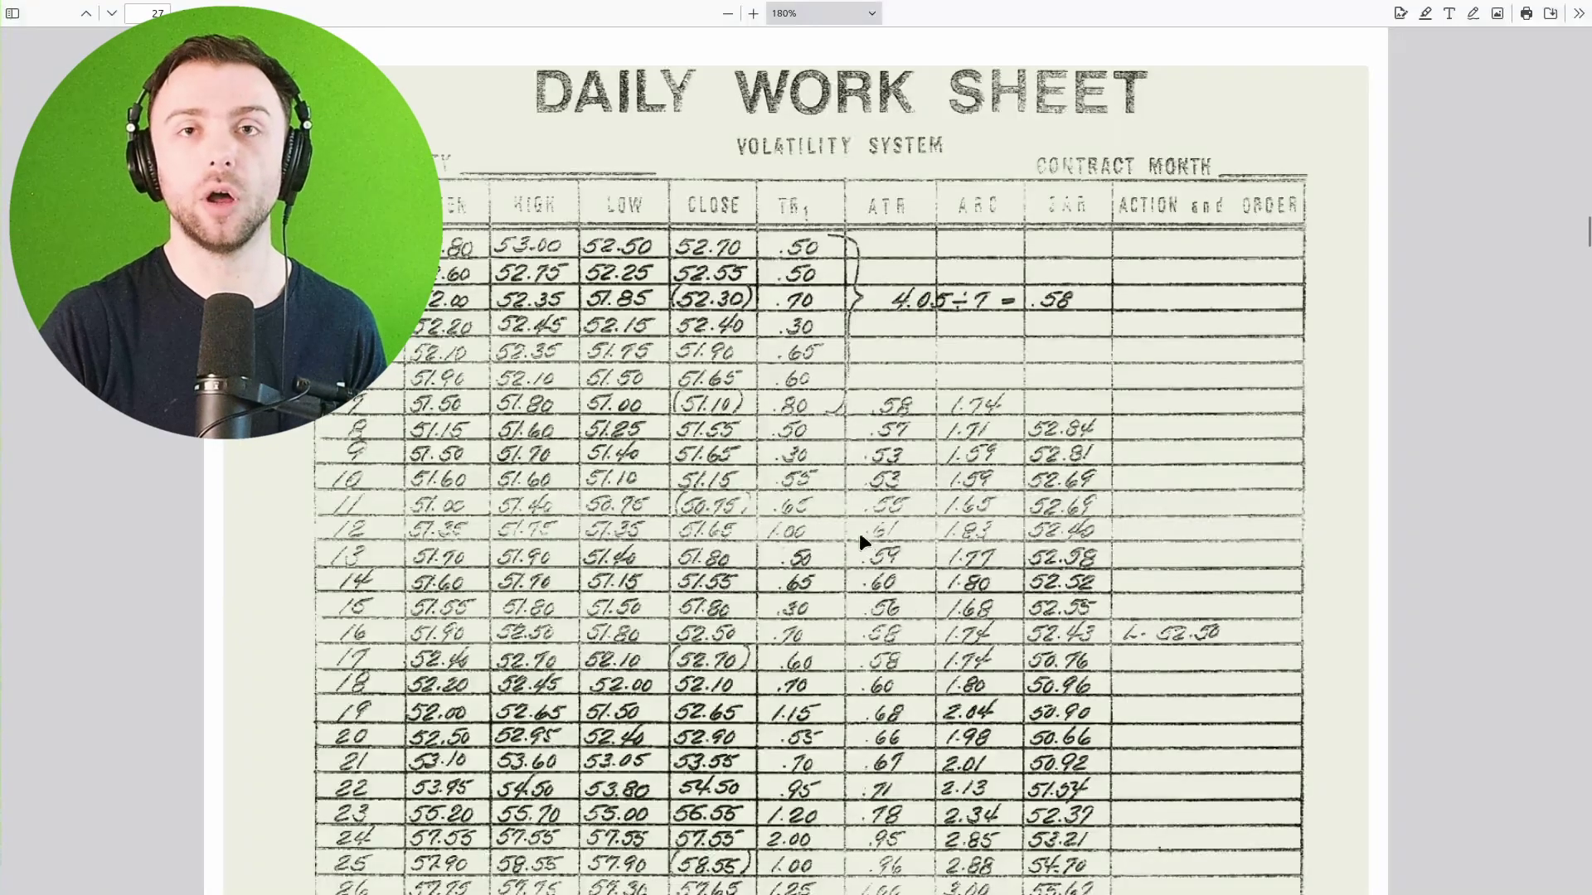
scroll(859, 539, up, 6)
scroll(854, 538, up, 12)
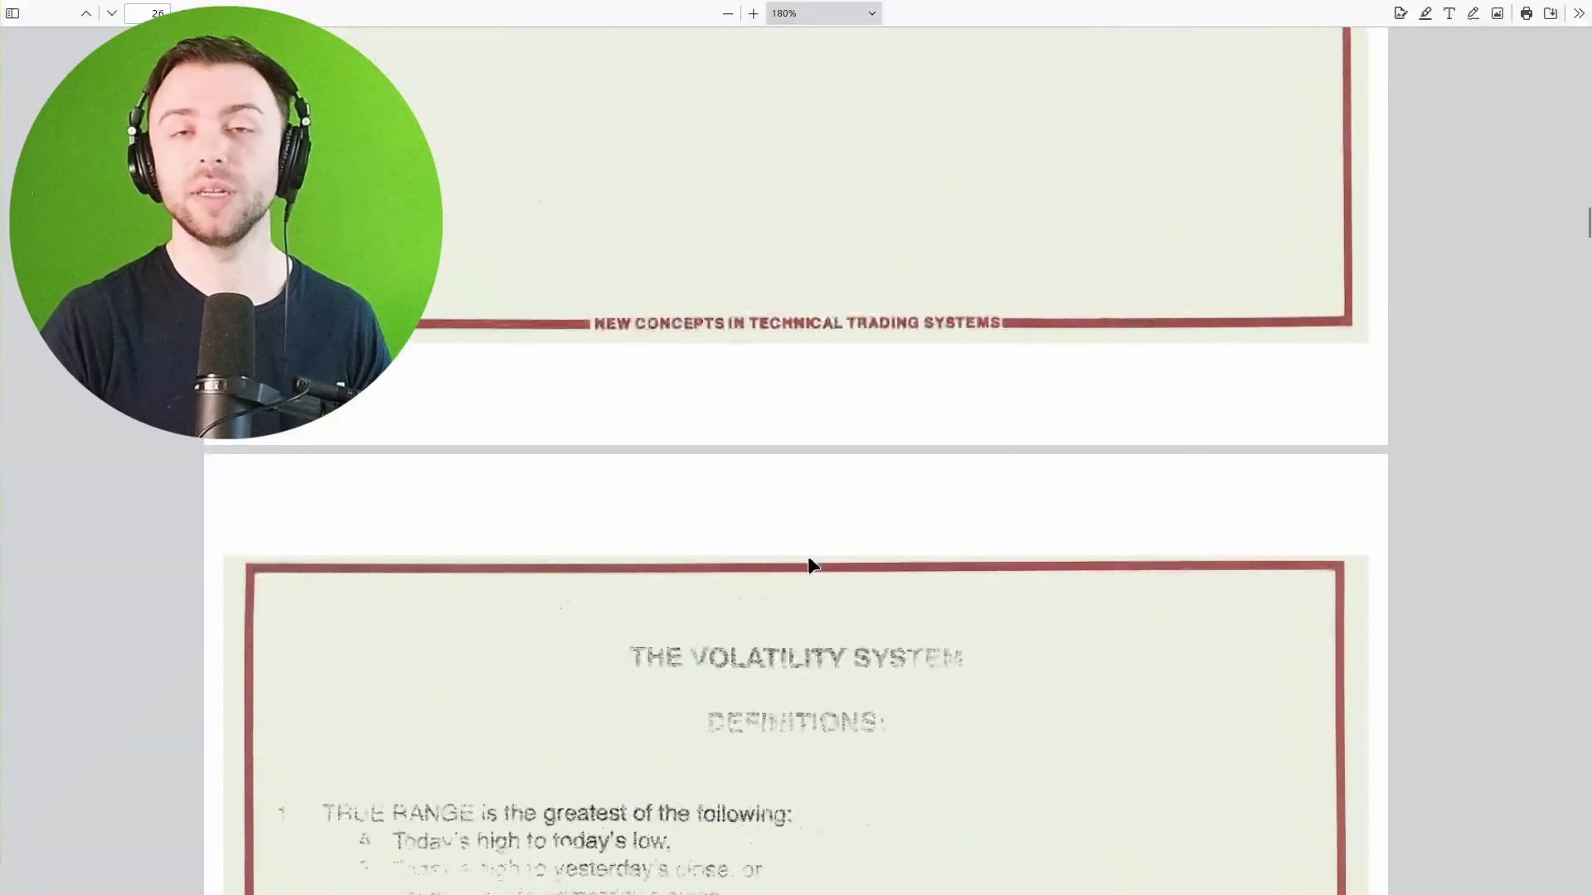
scroll(811, 561, up, 12)
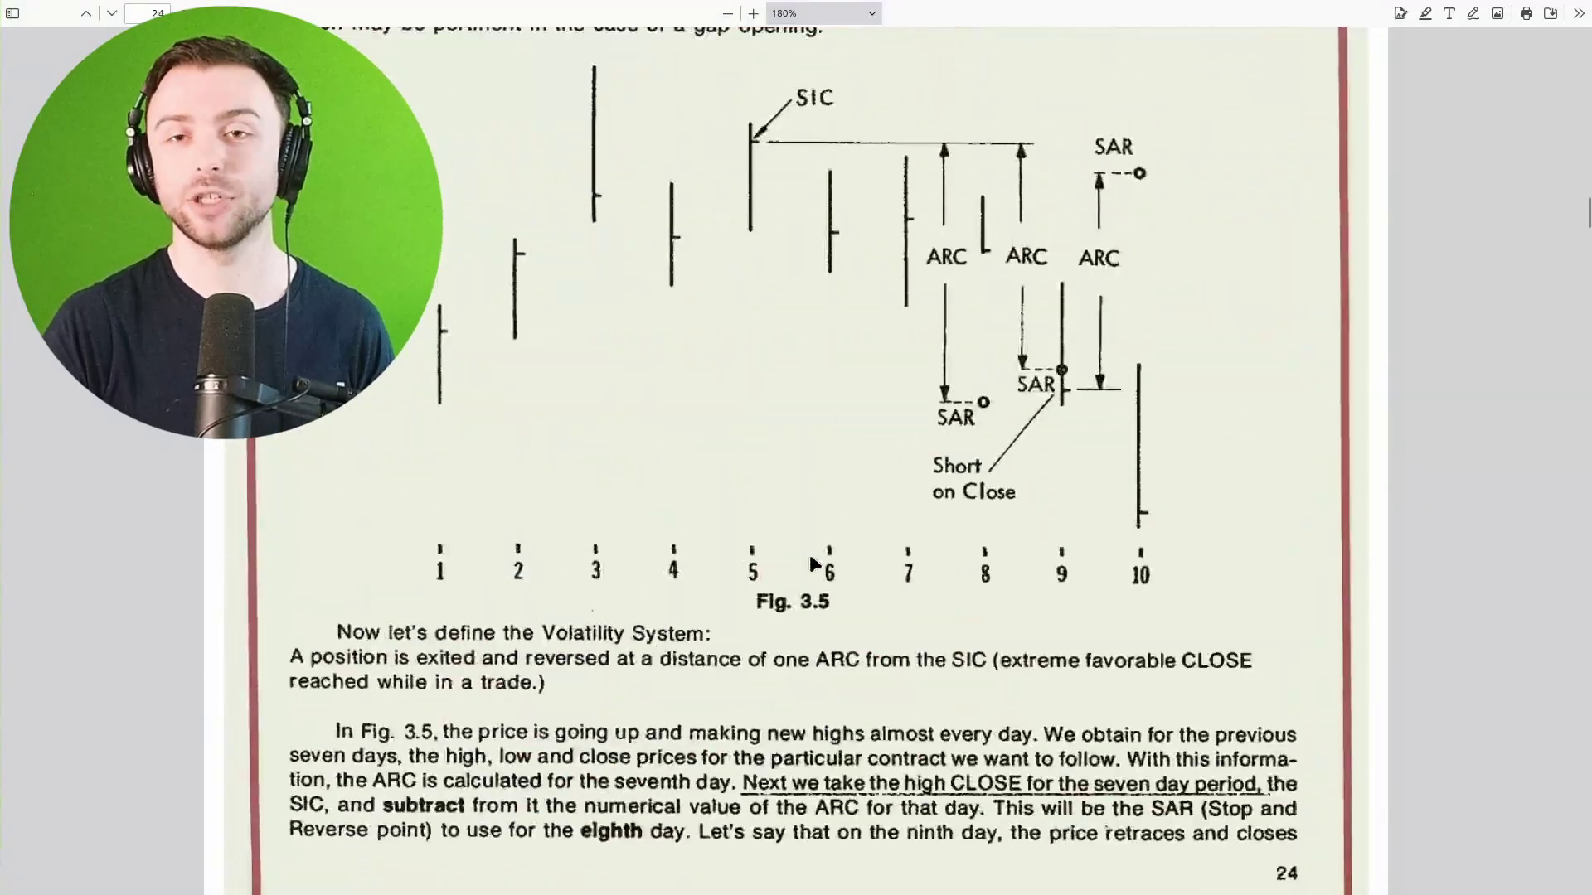
scroll(814, 551, up, 12)
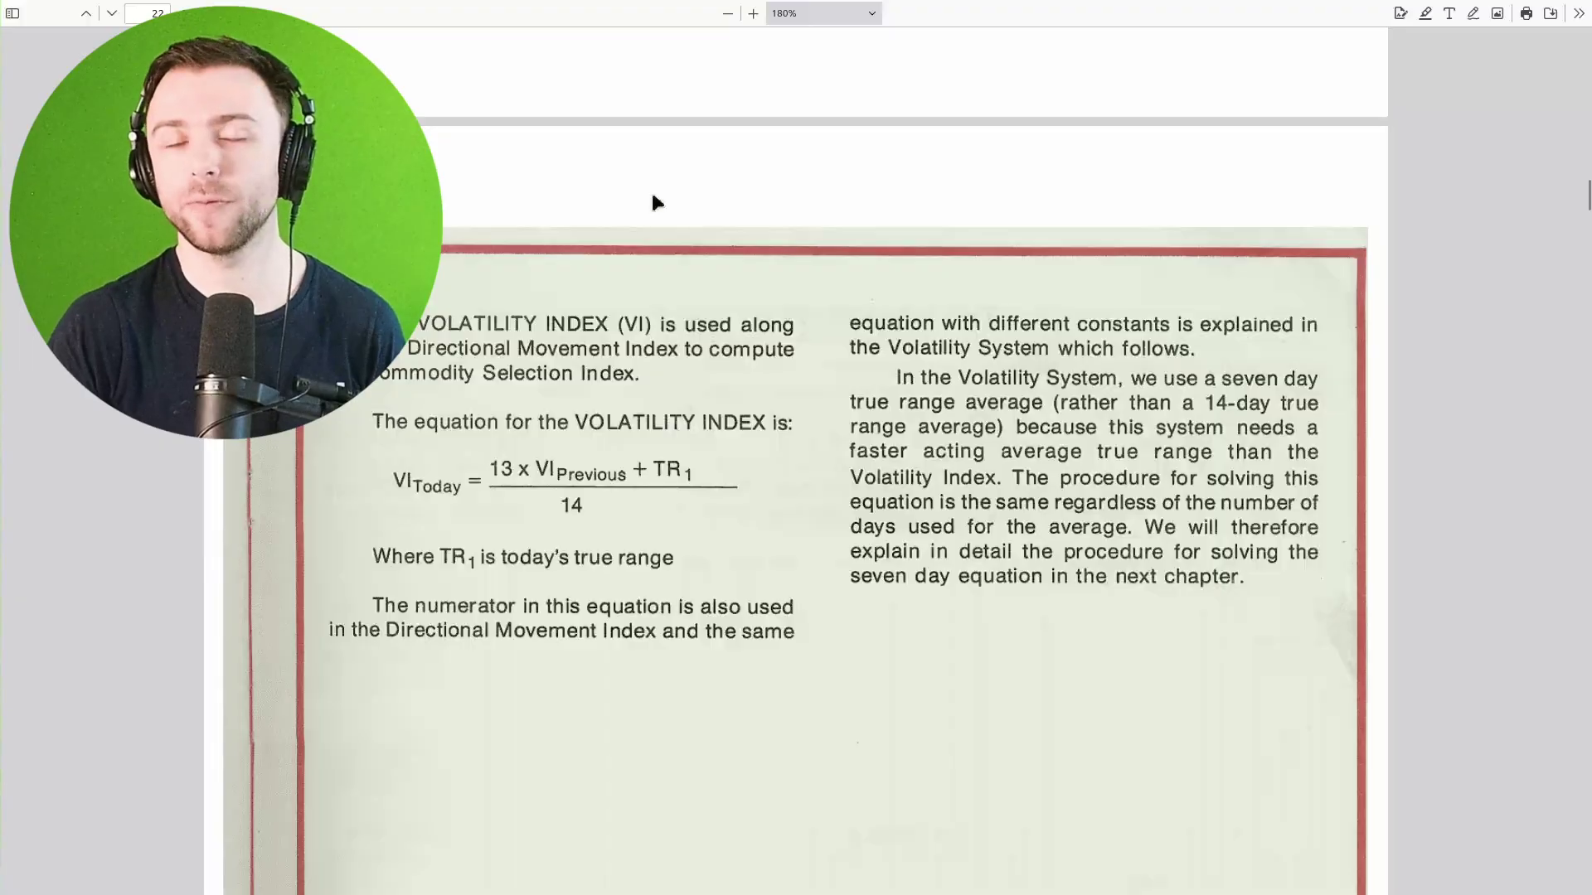
Step: Switch to the USDGBP chart in TradingView and open the ATR indicator's settings
mouse_move(580, 4)
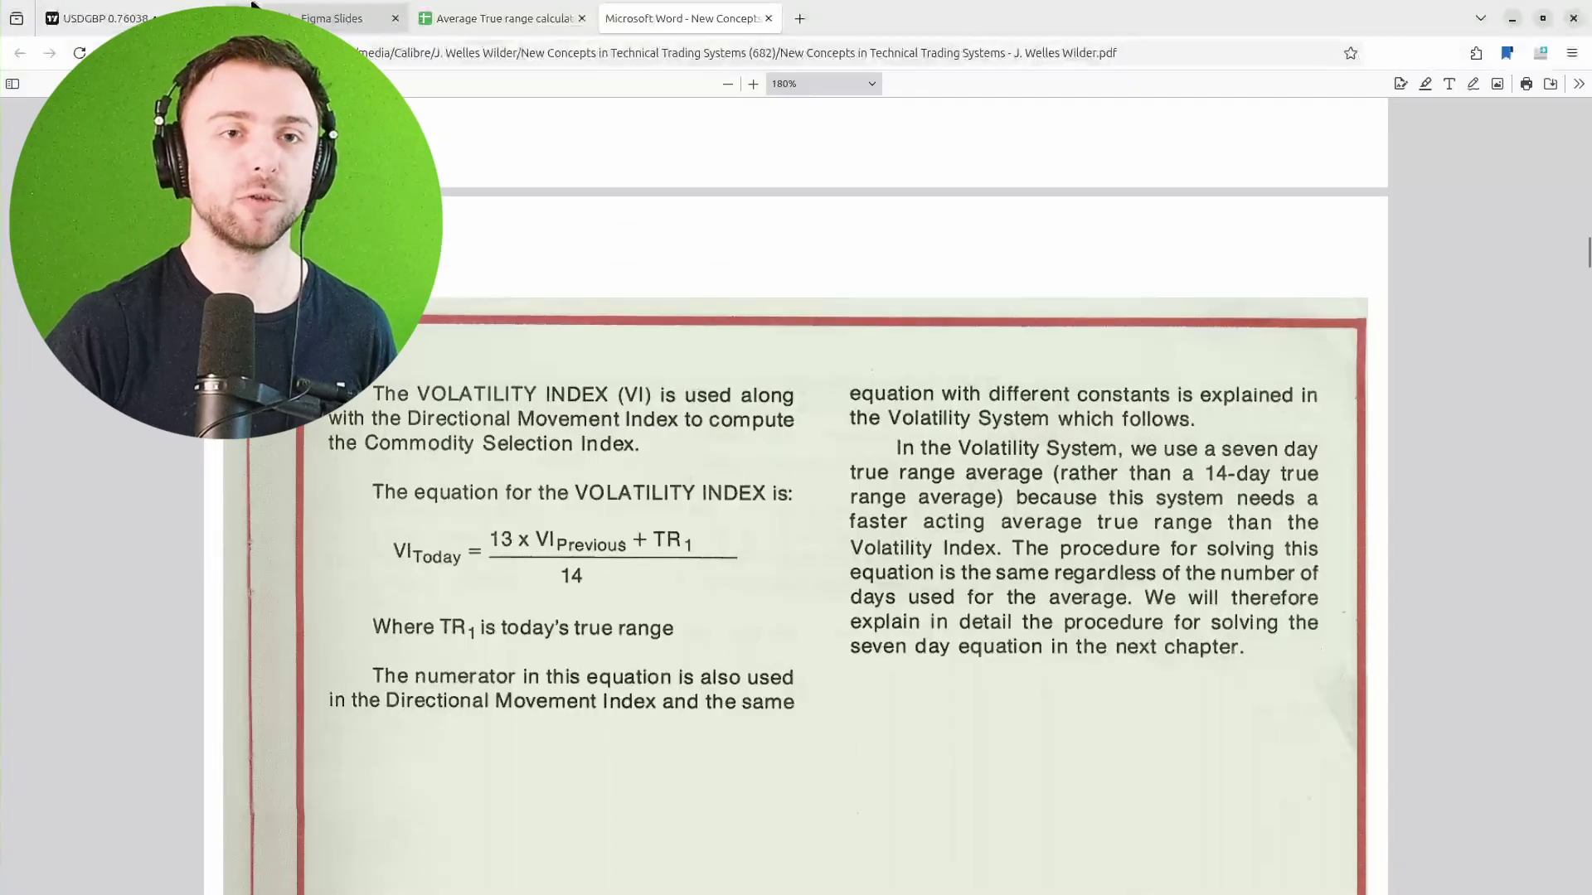
click(95, 18)
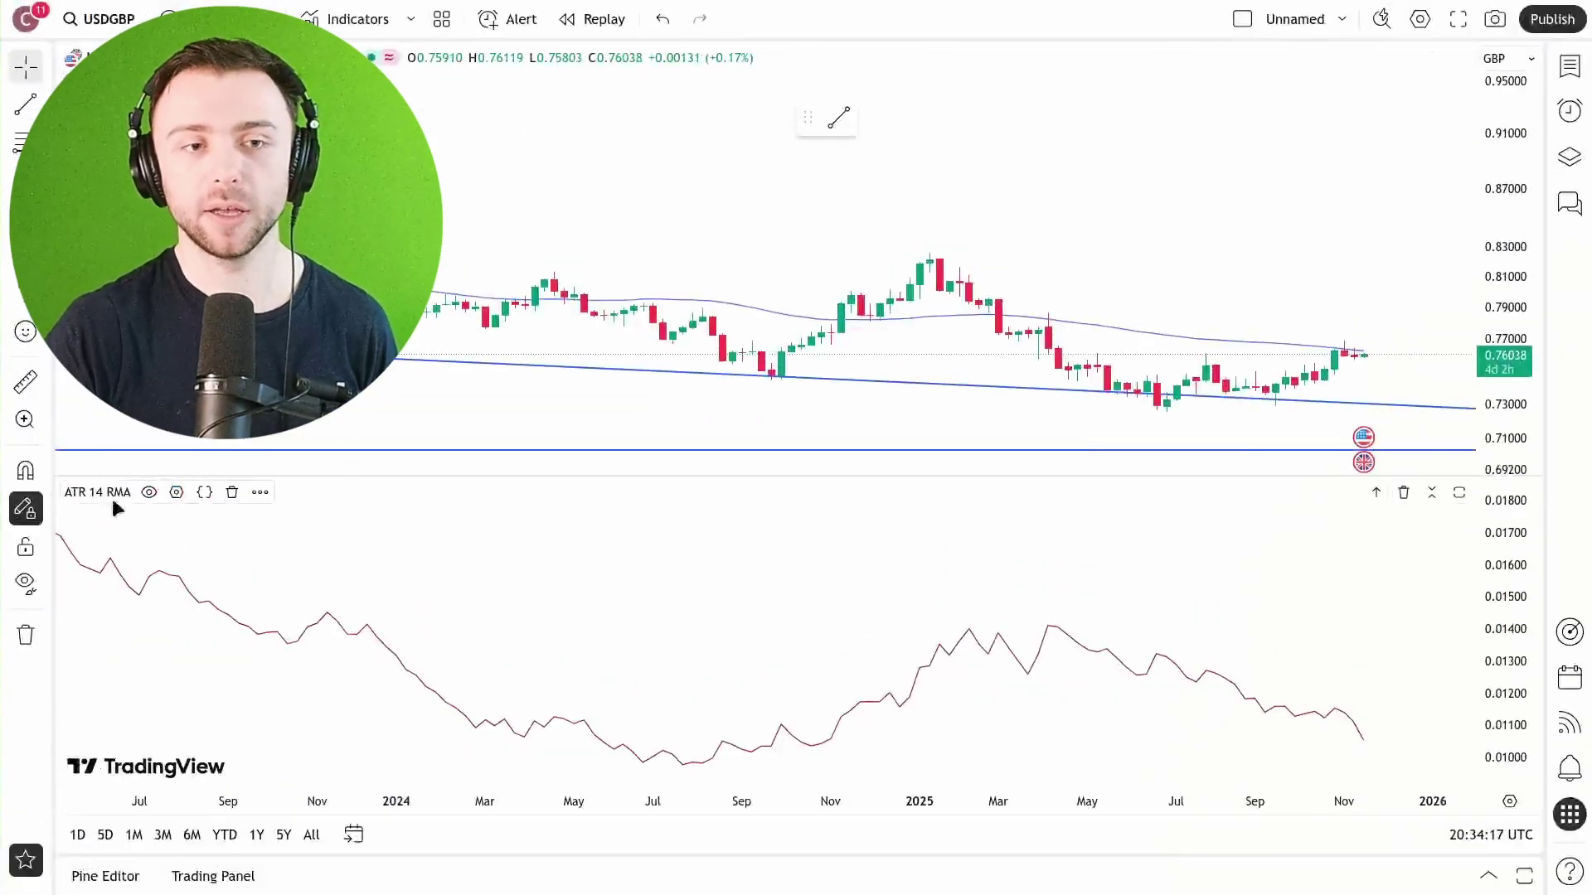
mouse_move(101, 498)
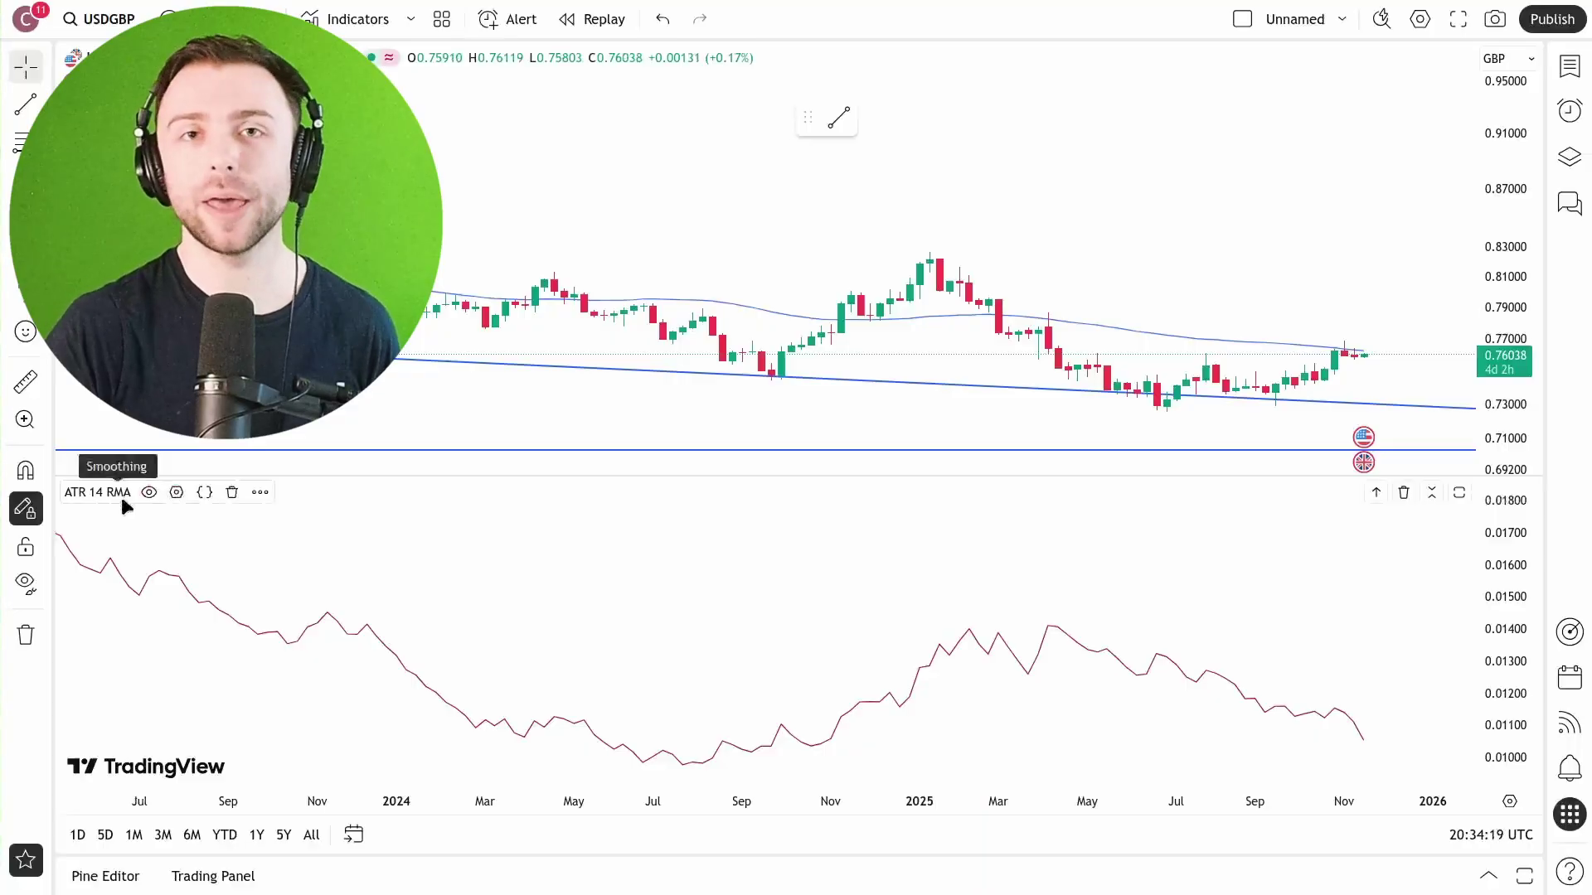
double_click(127, 494)
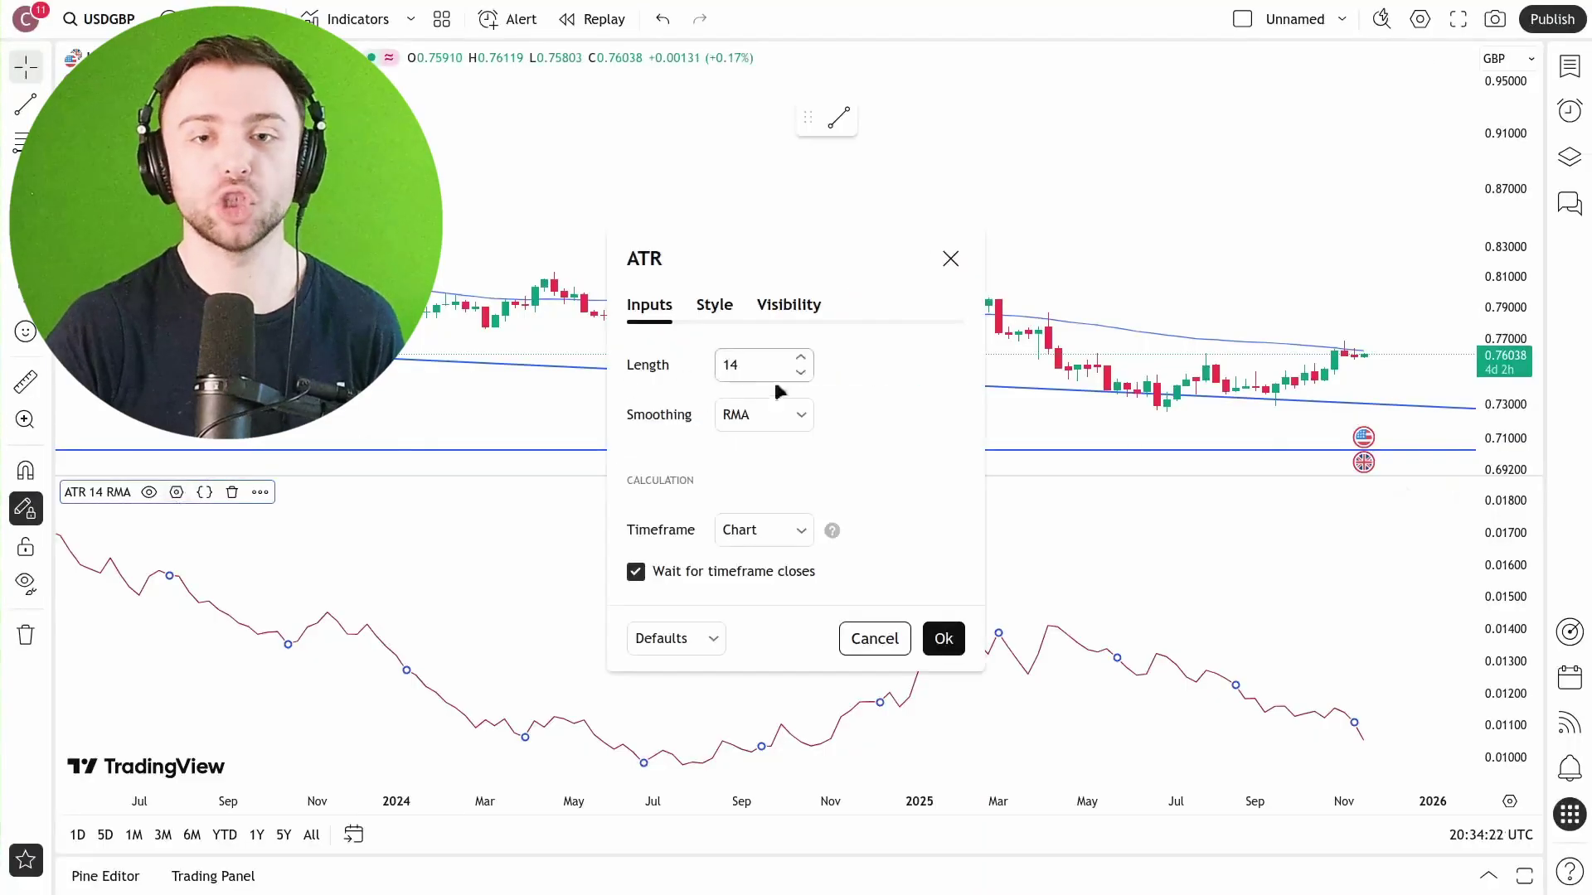
Step: Try SMA and EMA smoothing on the ATR indicator and restore RMA smoothing
click(767, 414)
click(728, 485)
click(766, 415)
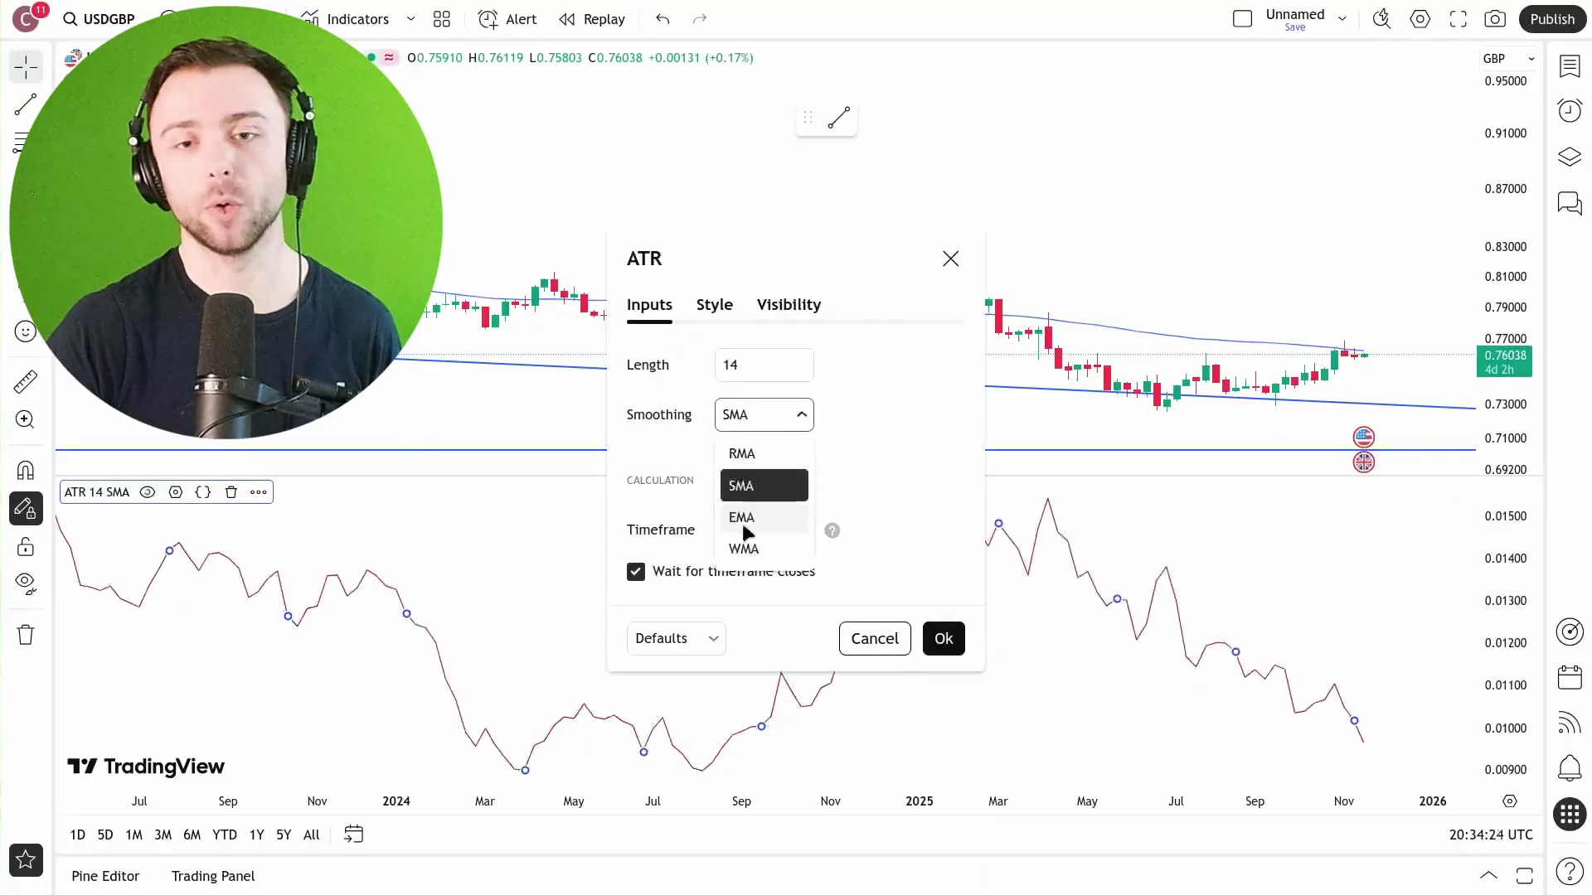
click(743, 519)
click(744, 419)
click(748, 452)
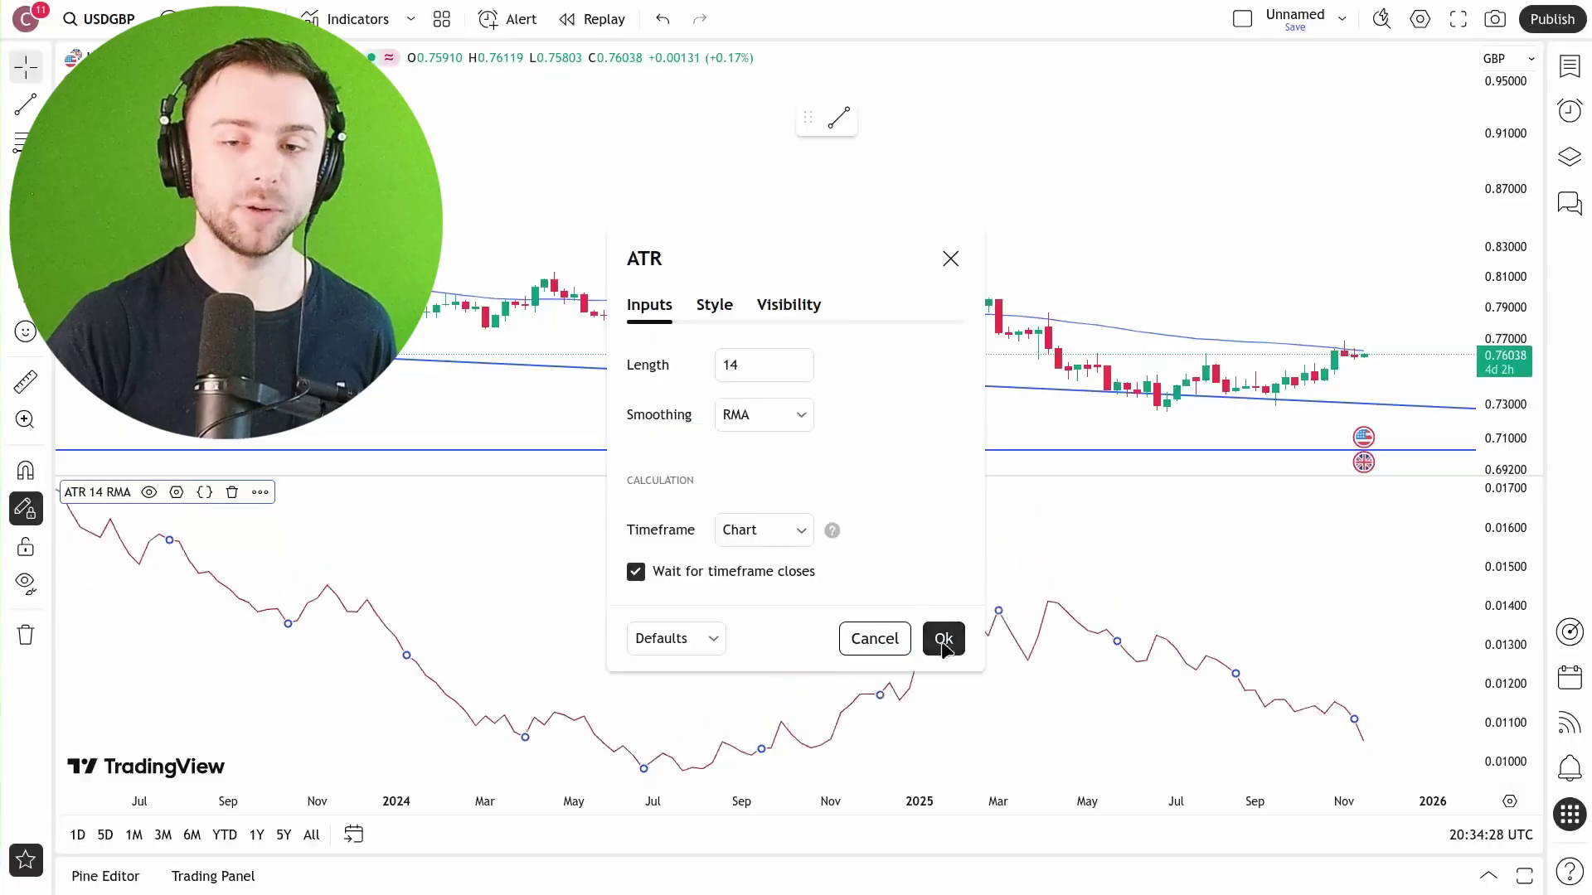
click(942, 639)
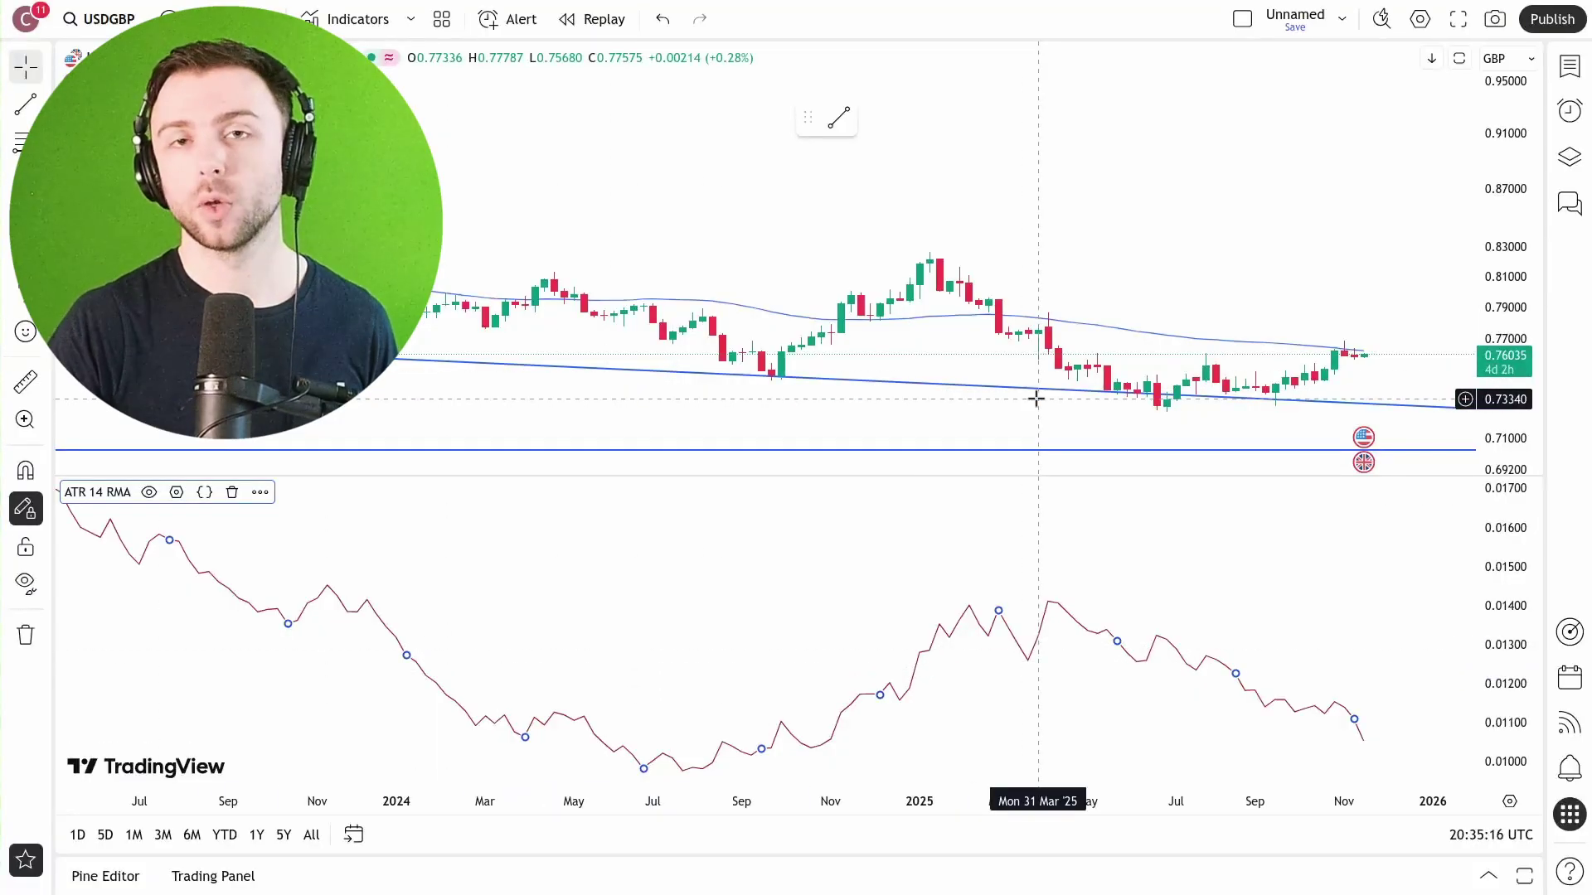
Step: Switch back to the trading book PDF and go through the Volatility System pages to the daily work sheet on page 27
mouse_move(331, 1)
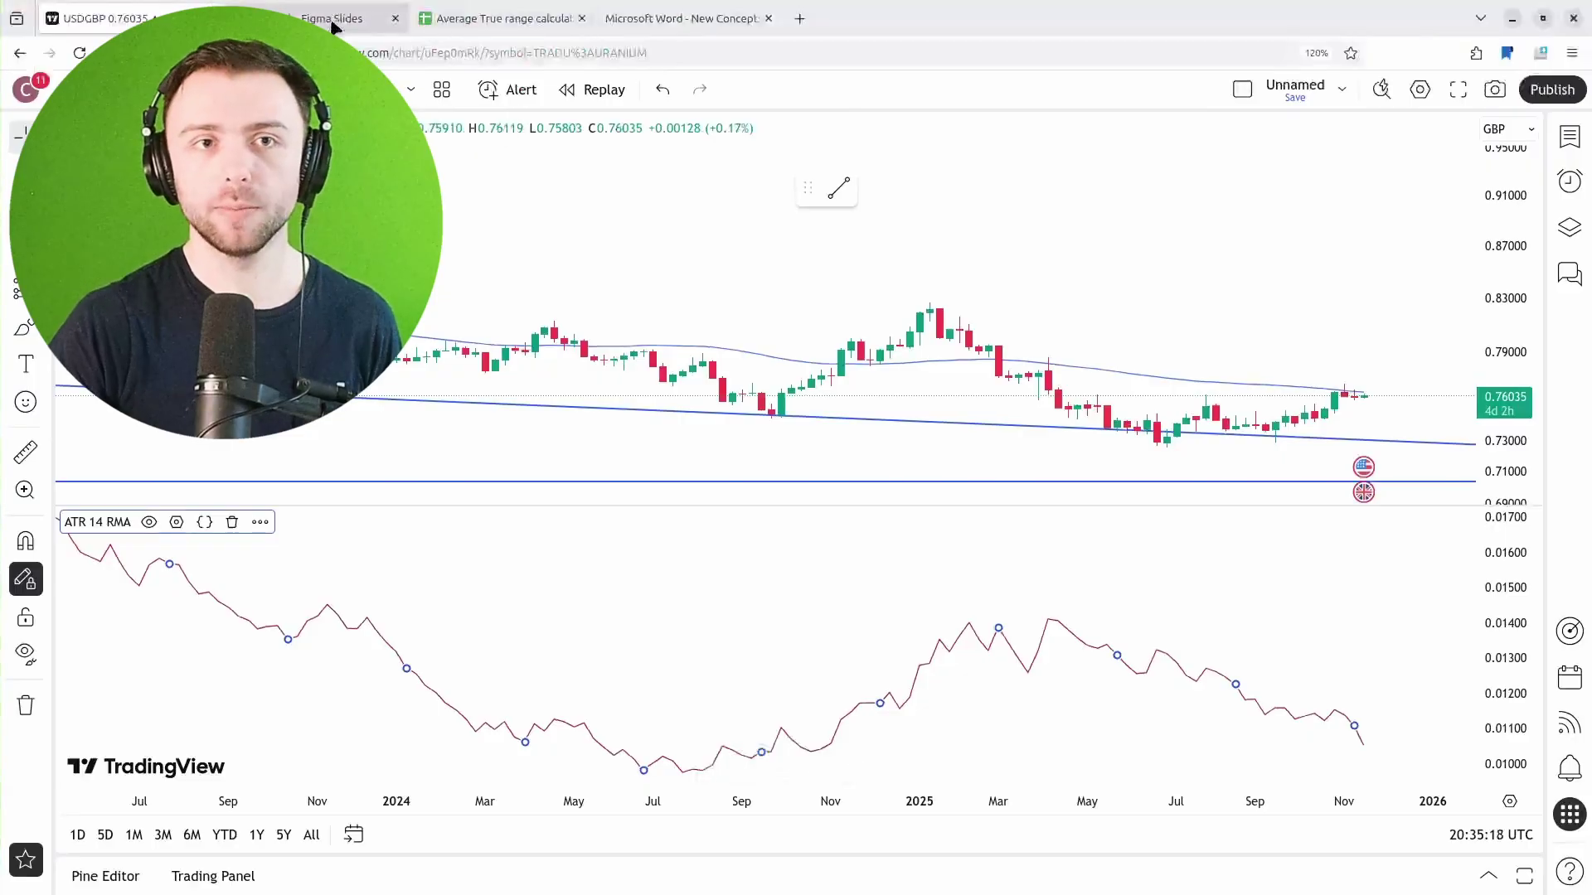
click(684, 18)
scroll(681, 363, down, 15)
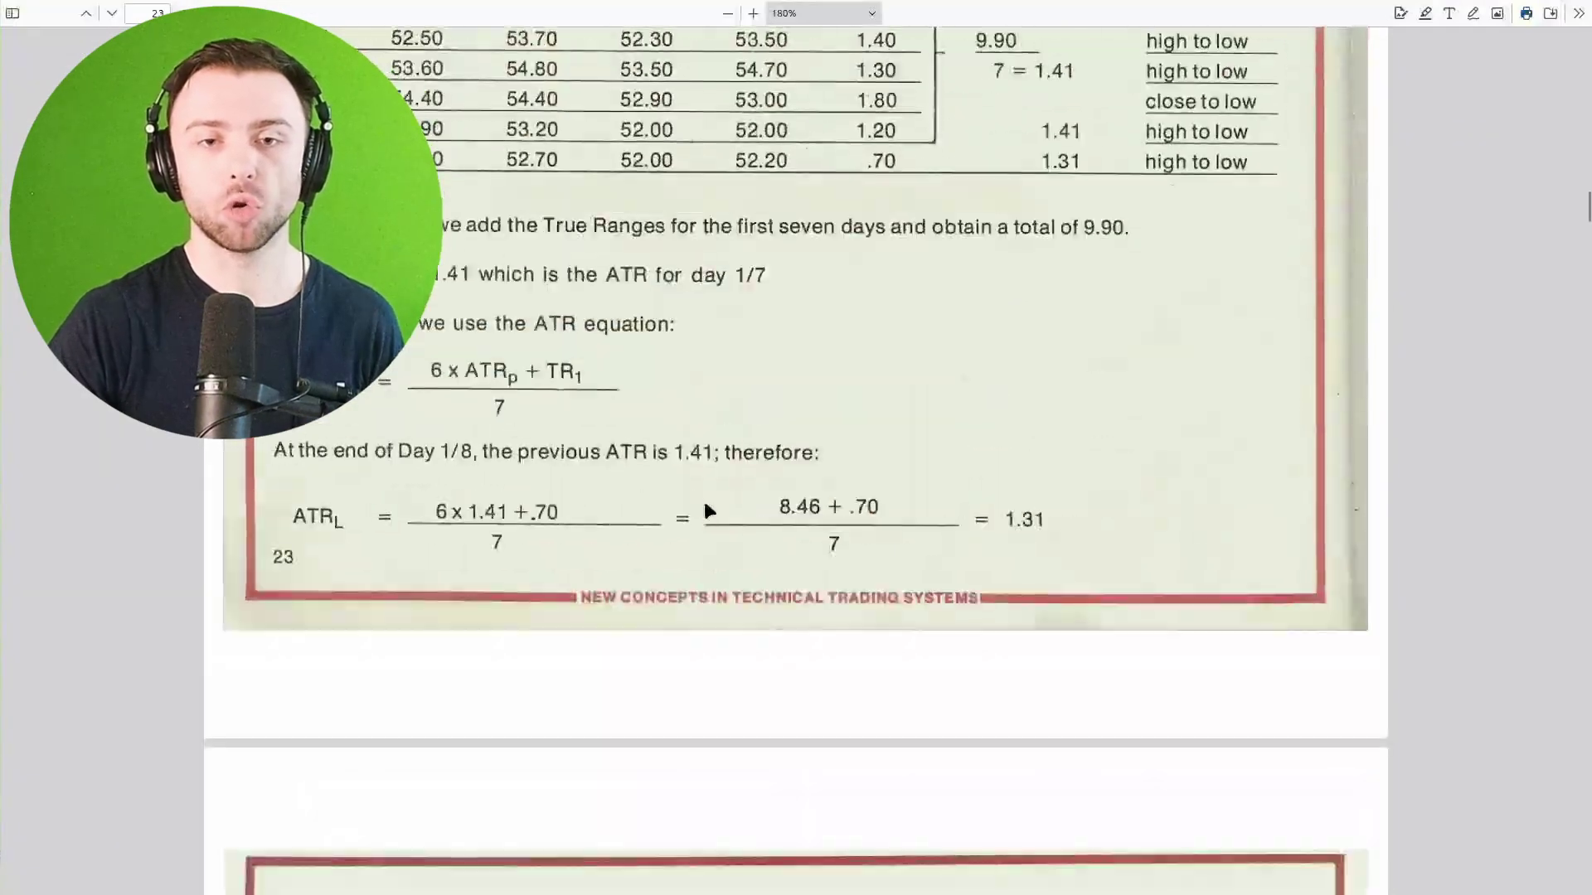
scroll(704, 506, down, 15)
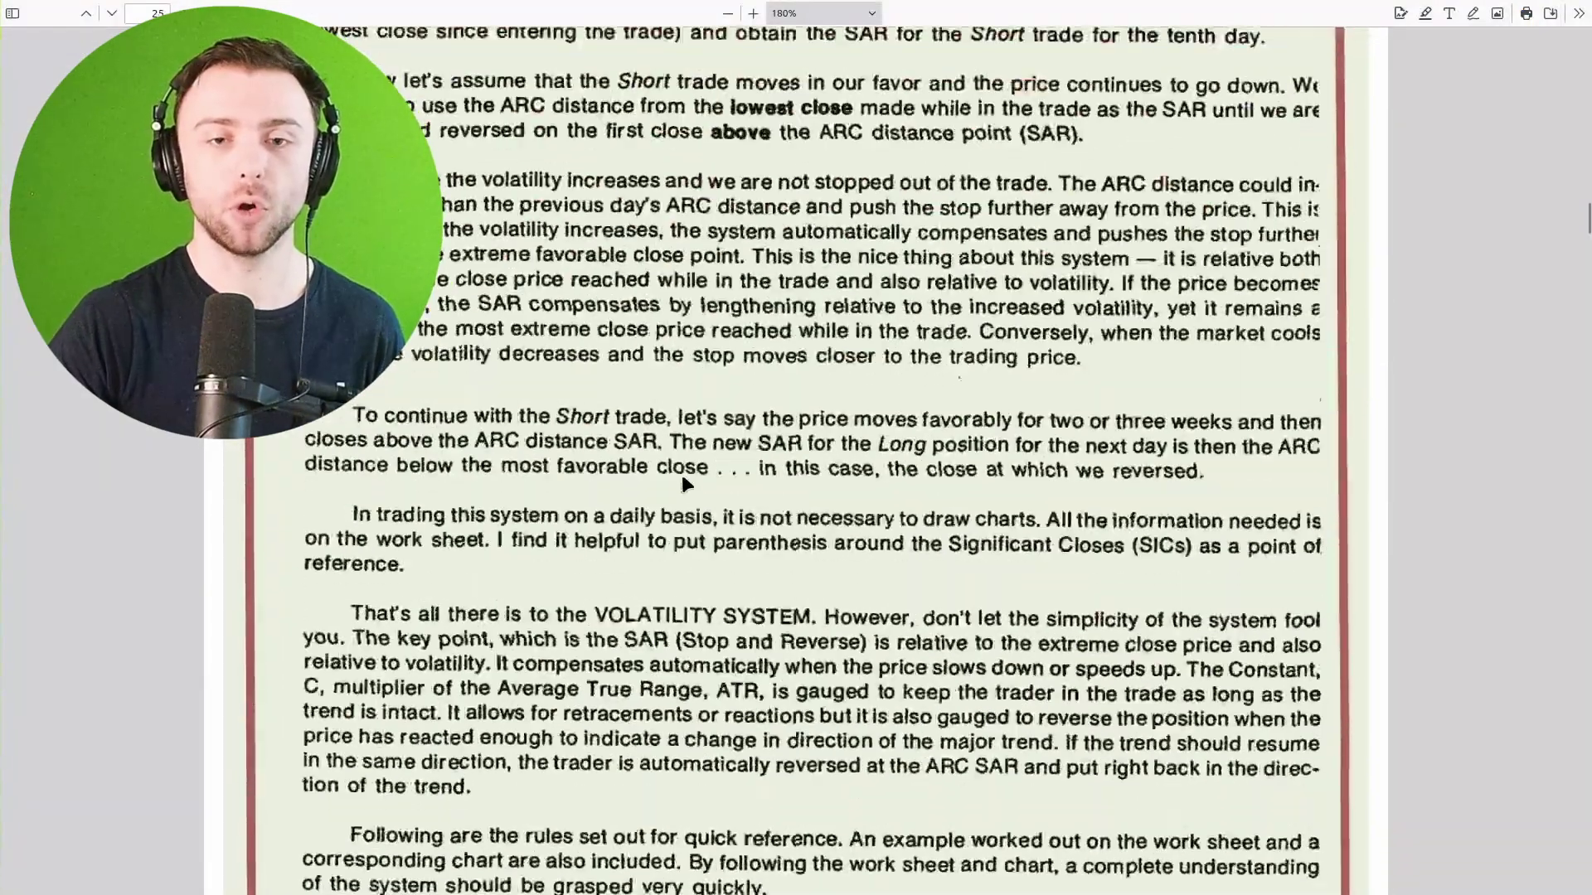
scroll(682, 483, down, 15)
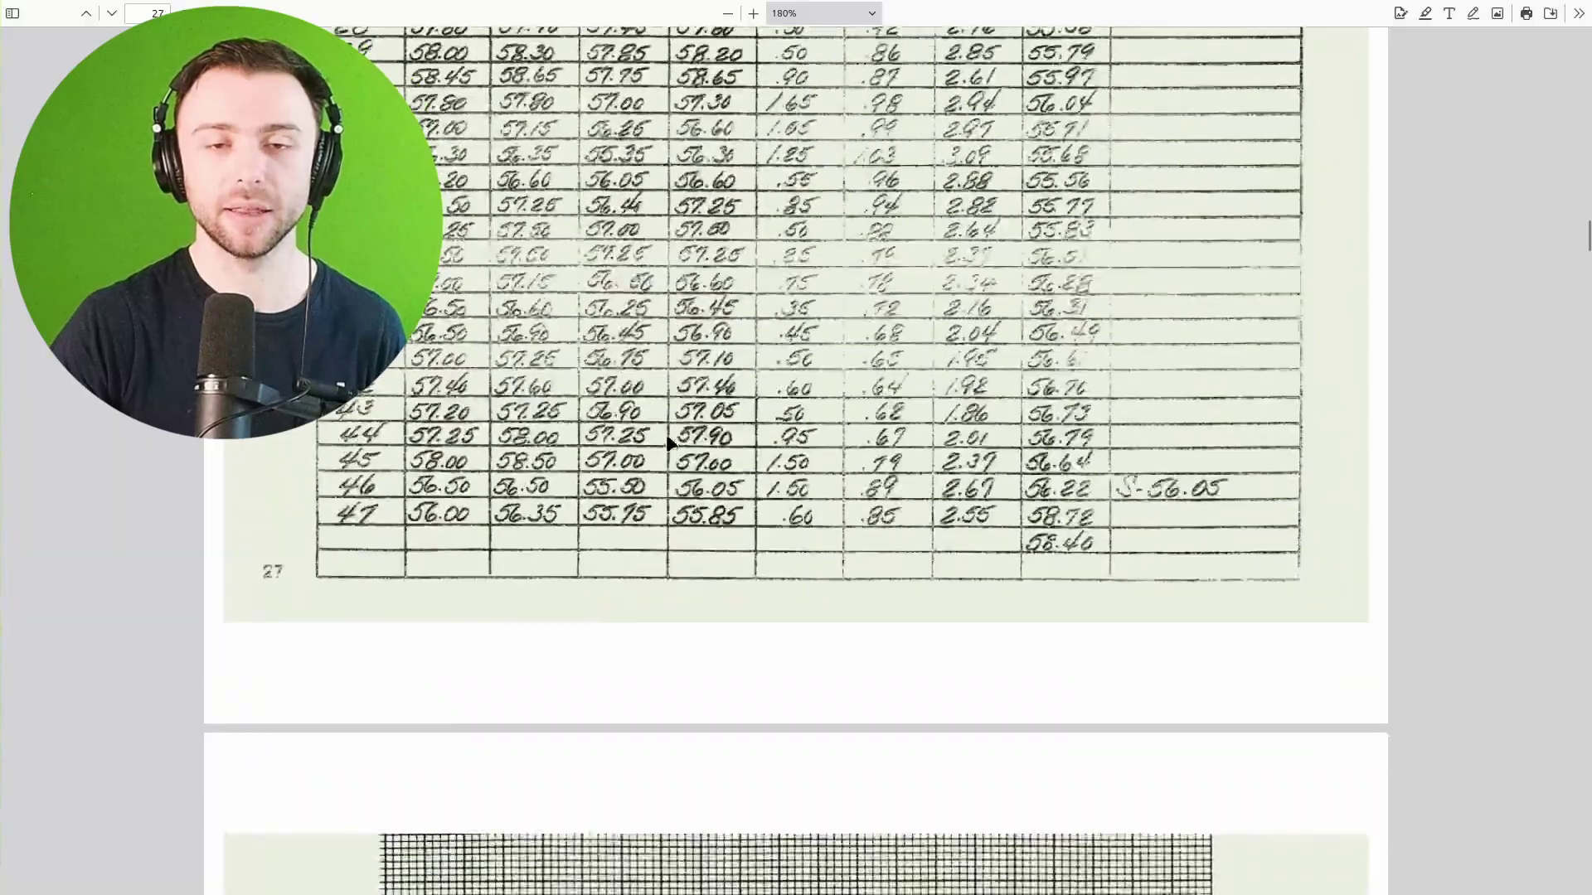
Step: Switch from the book PDF to the Average True Range spreadsheet in Google Sheets and examine the two 14-period ATR columns and the Diff (%) column
scroll(670, 444, down, 10)
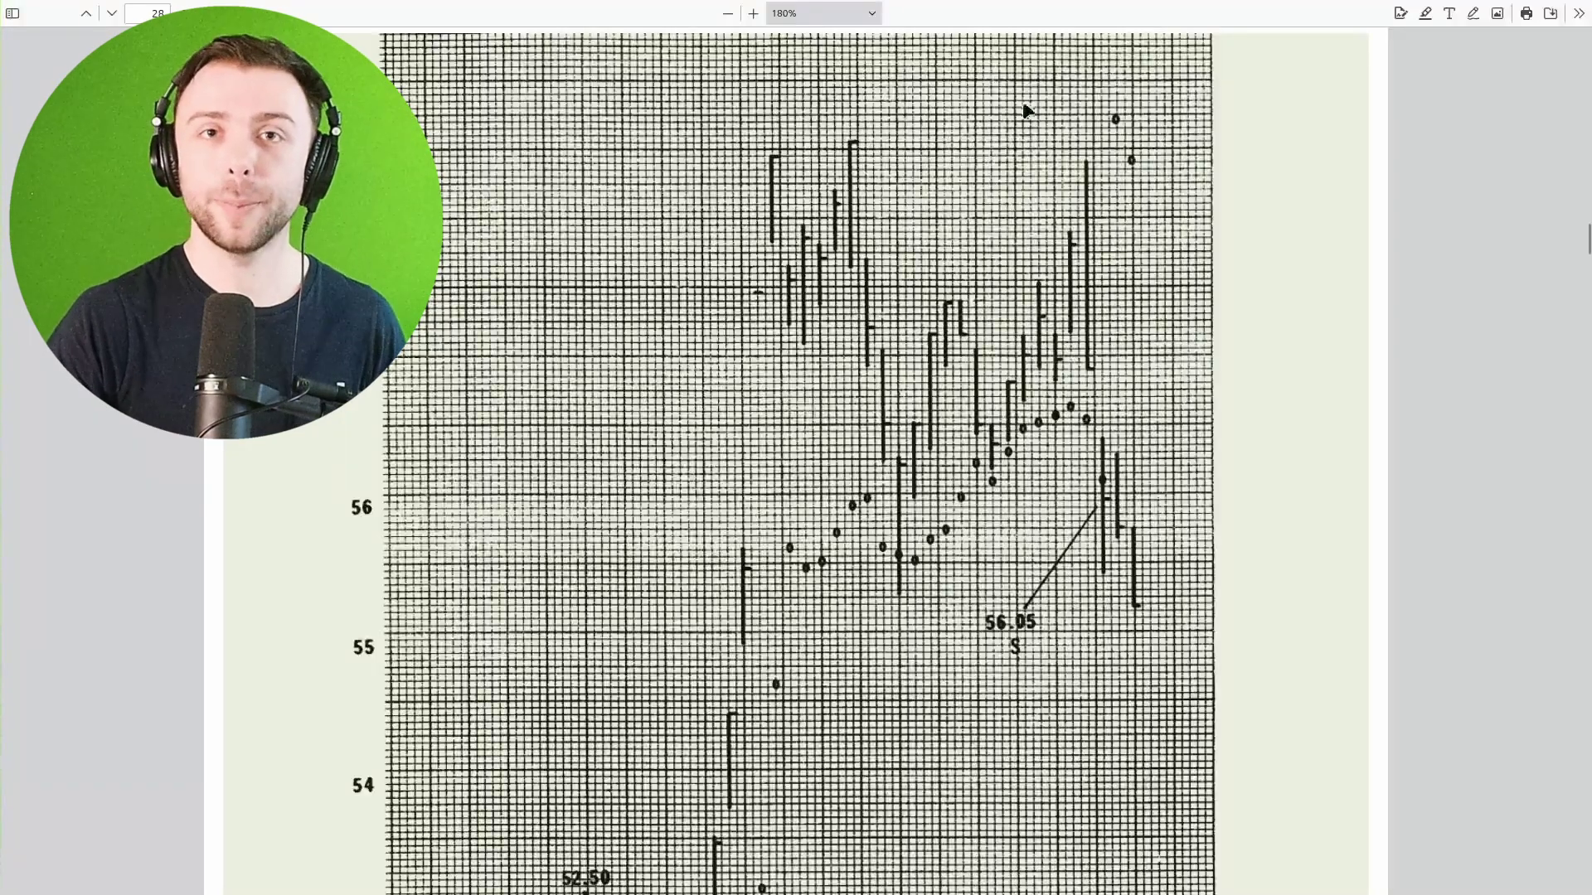
mouse_move(750, 13)
click(510, 23)
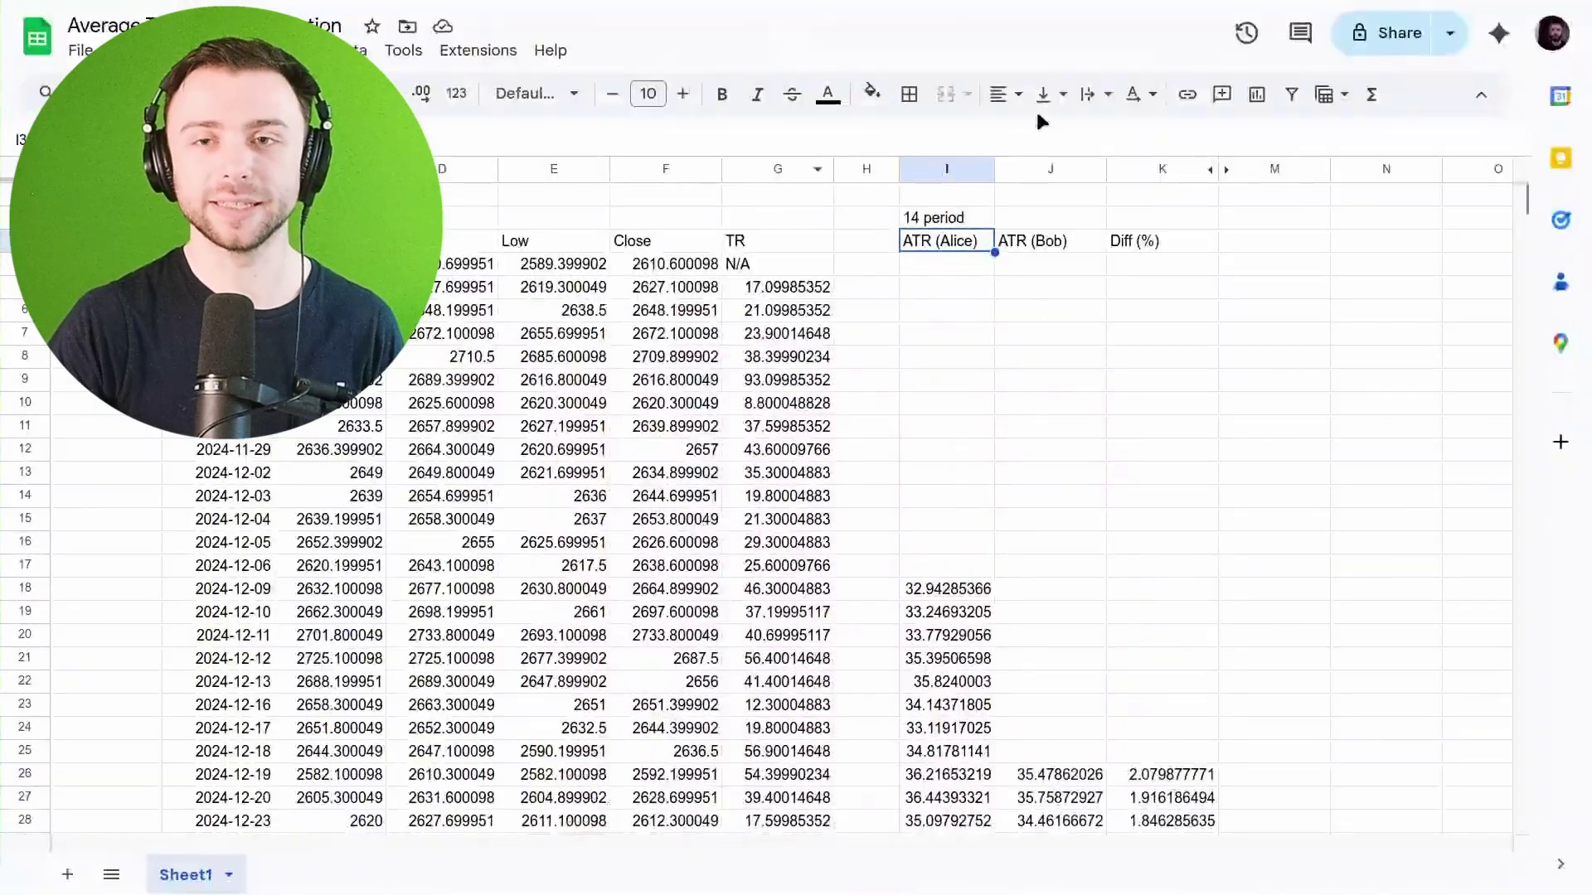
click(1152, 169)
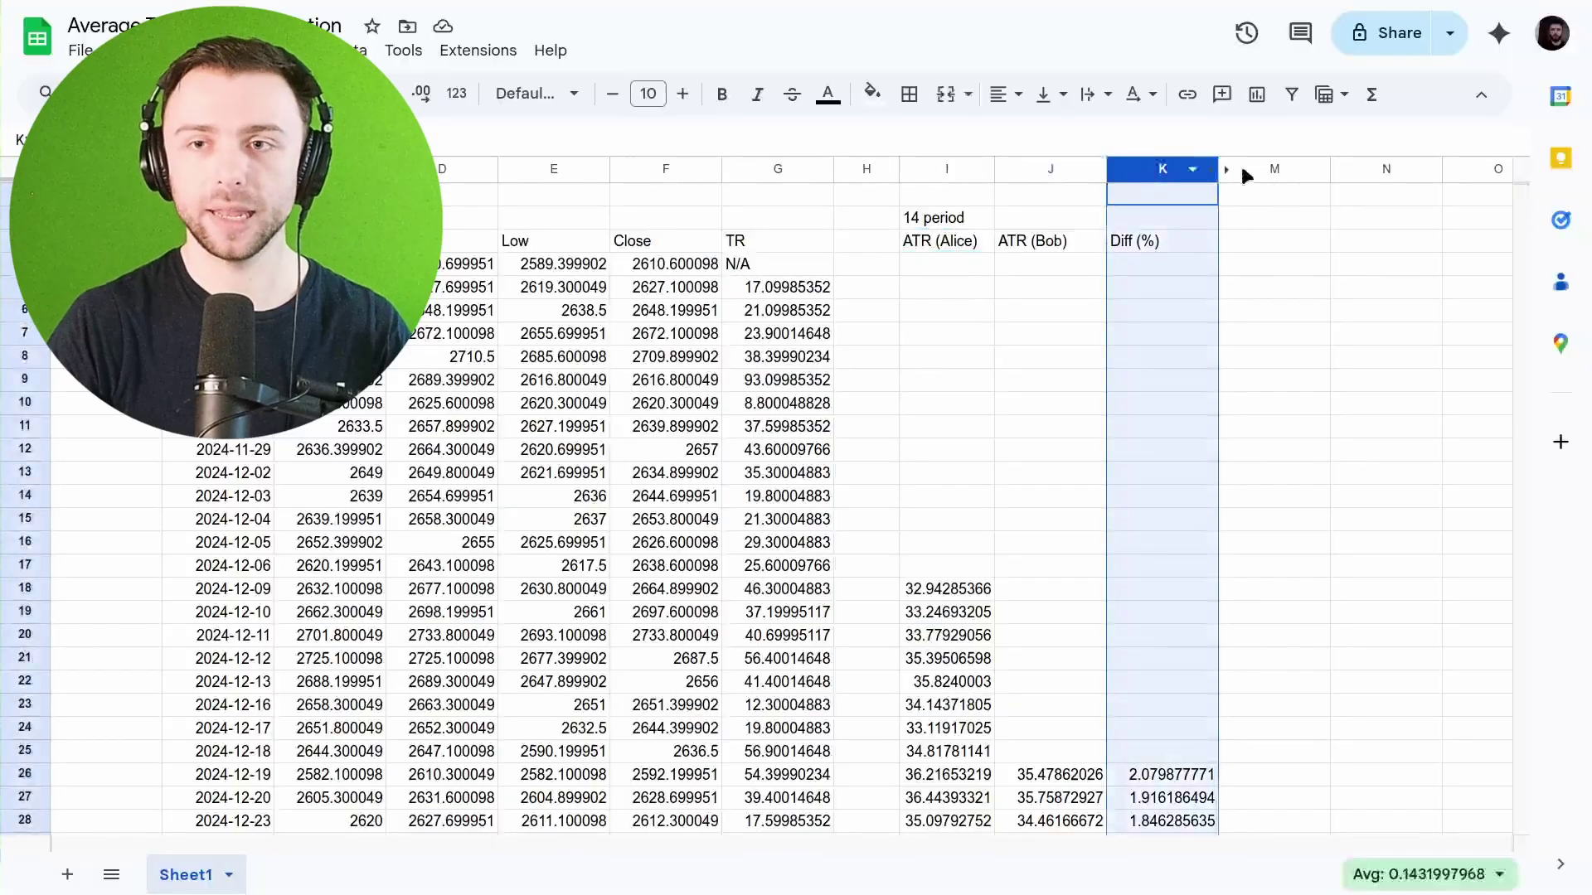
click(912, 249)
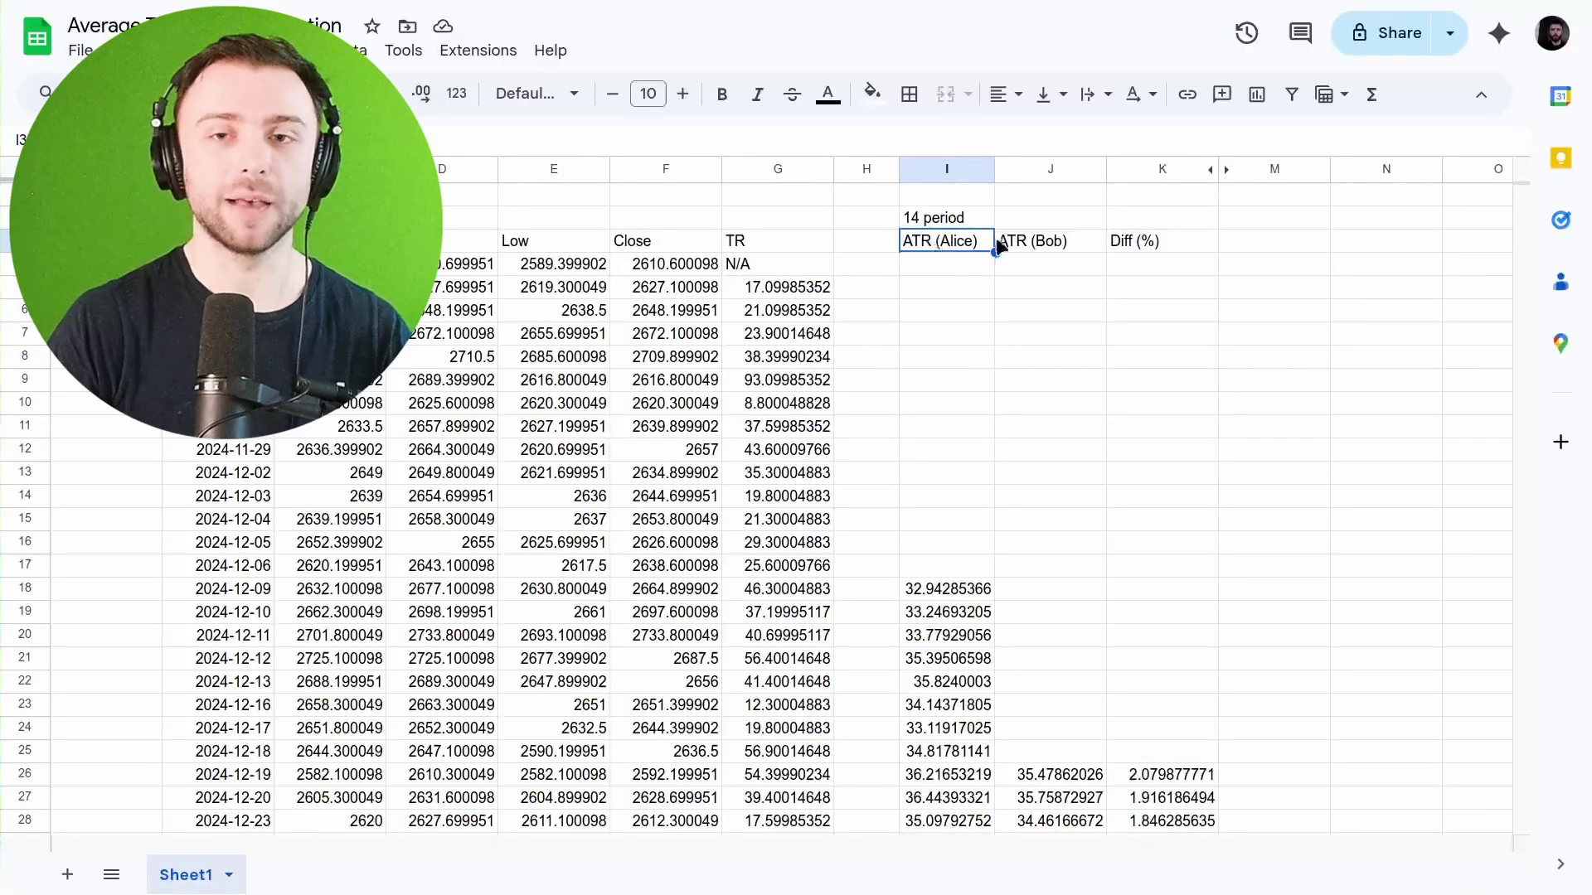
click(1061, 248)
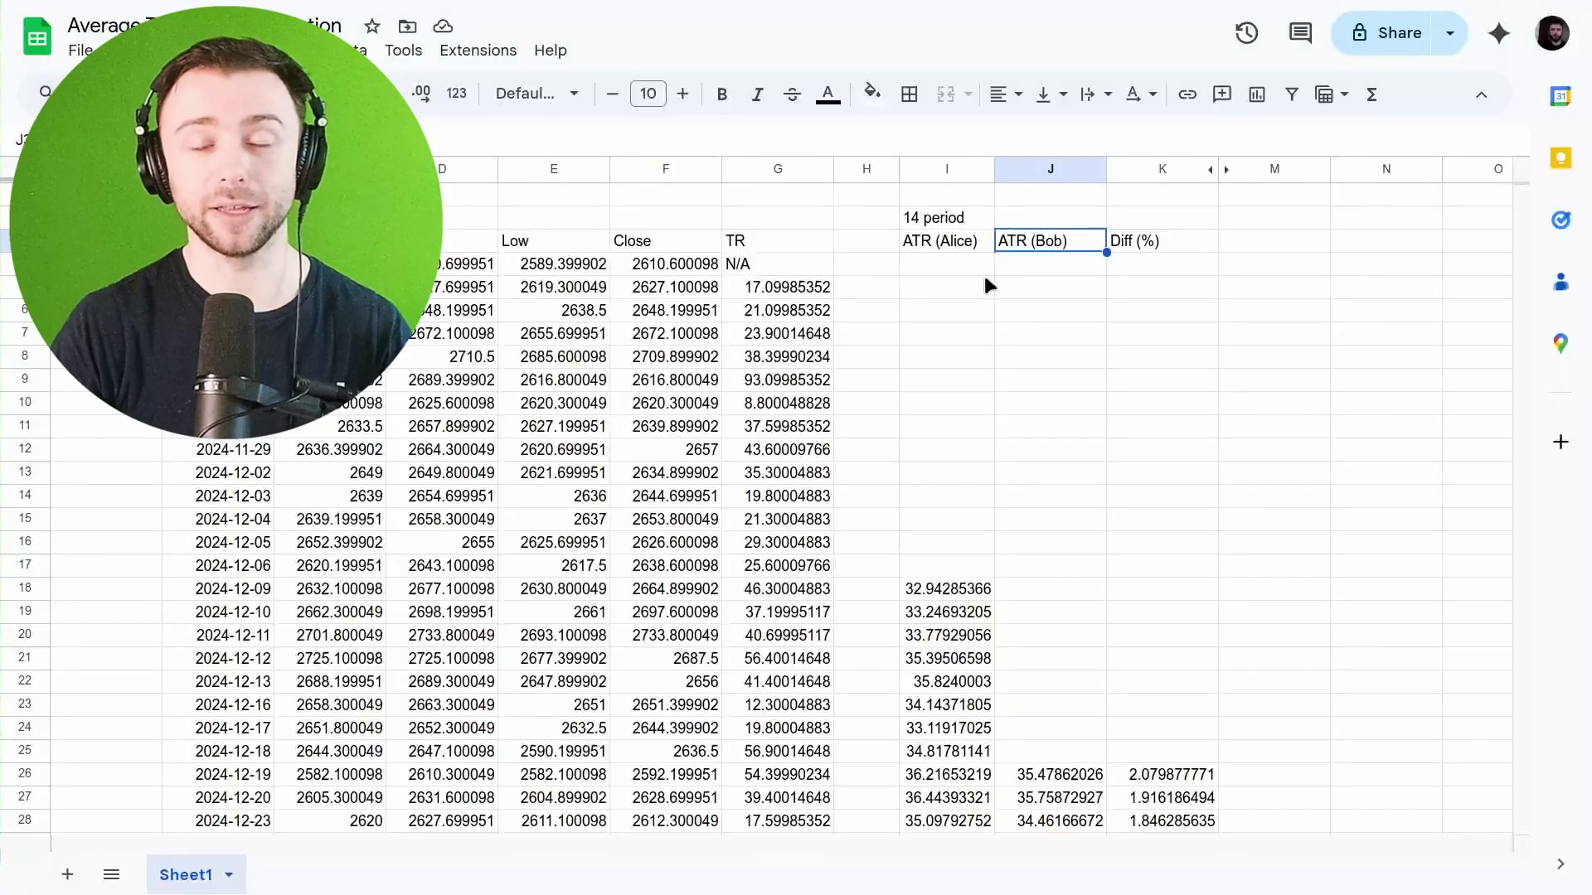
click(218, 194)
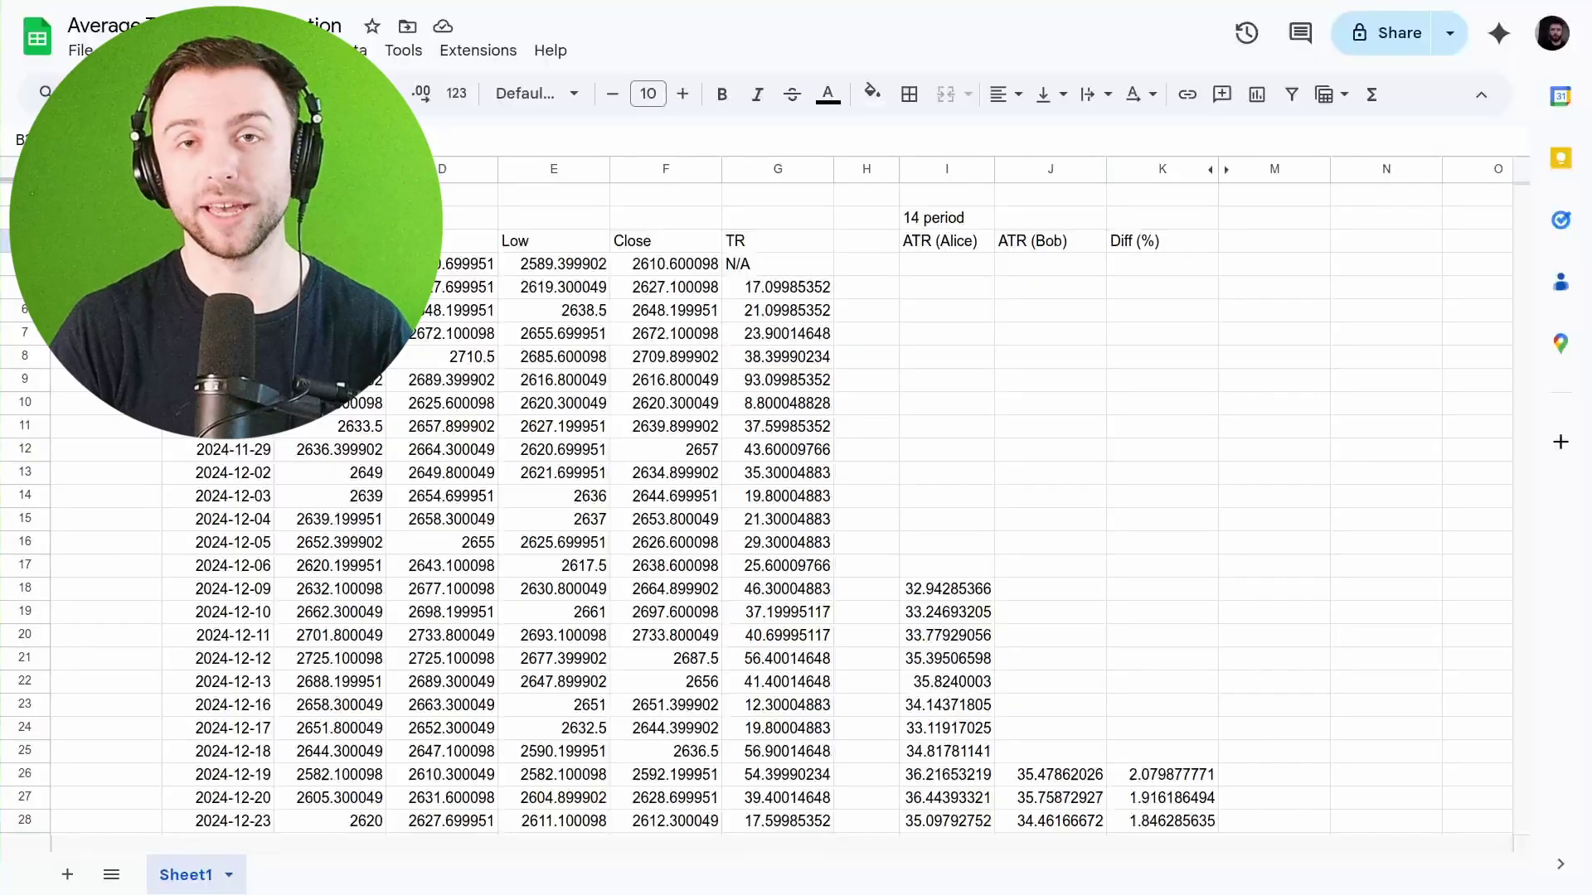
click(964, 242)
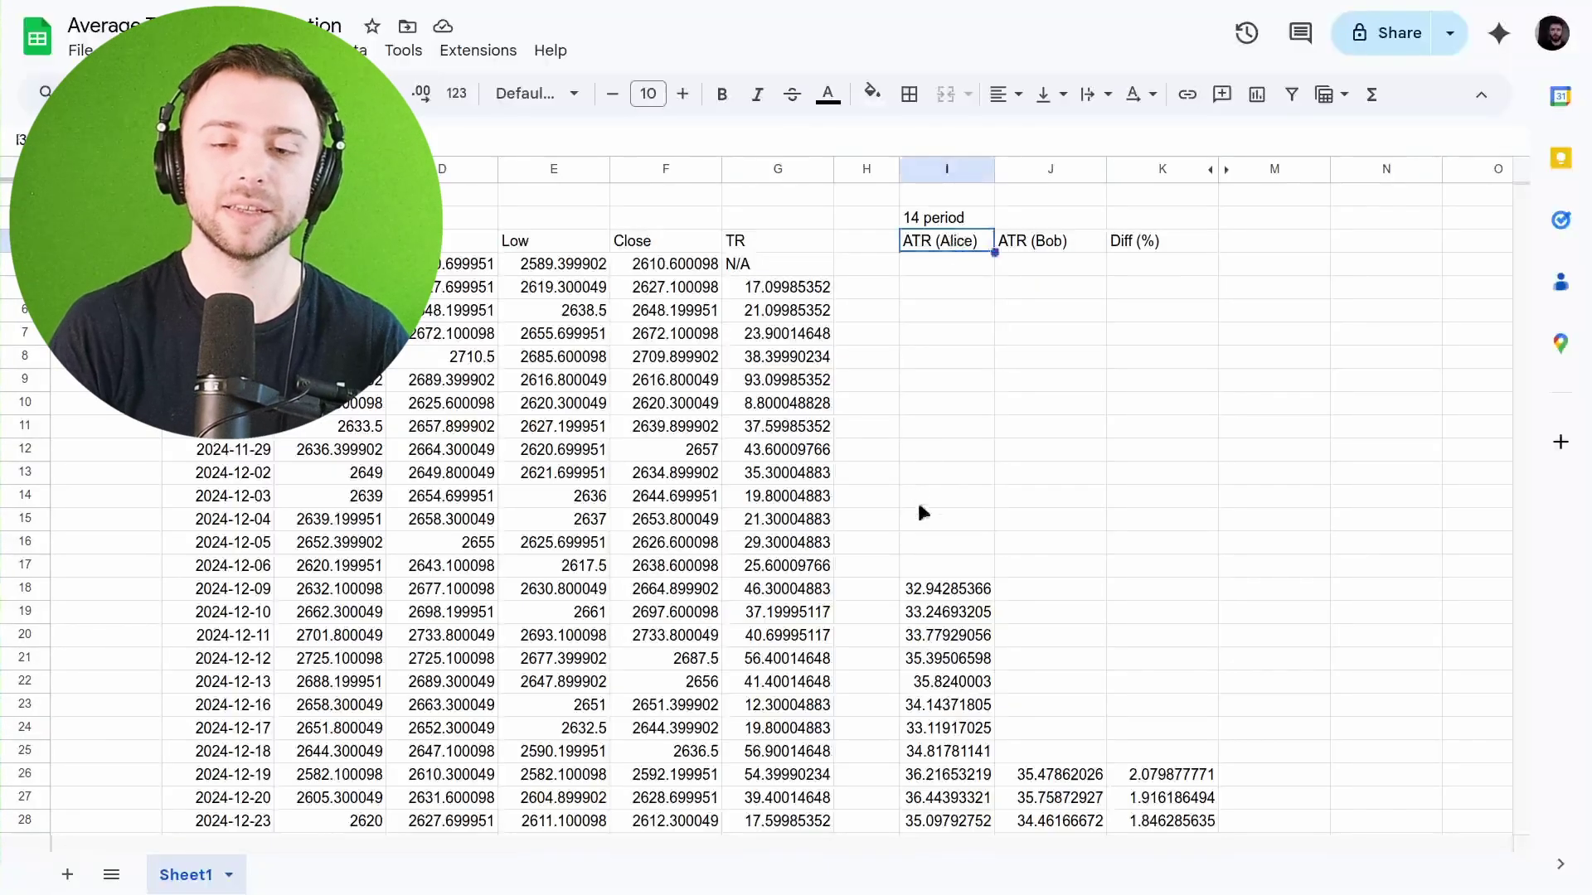
Step: Examine the first 14-period ATR formula in cell I18, including the TR range it sums and its divisor
click(934, 585)
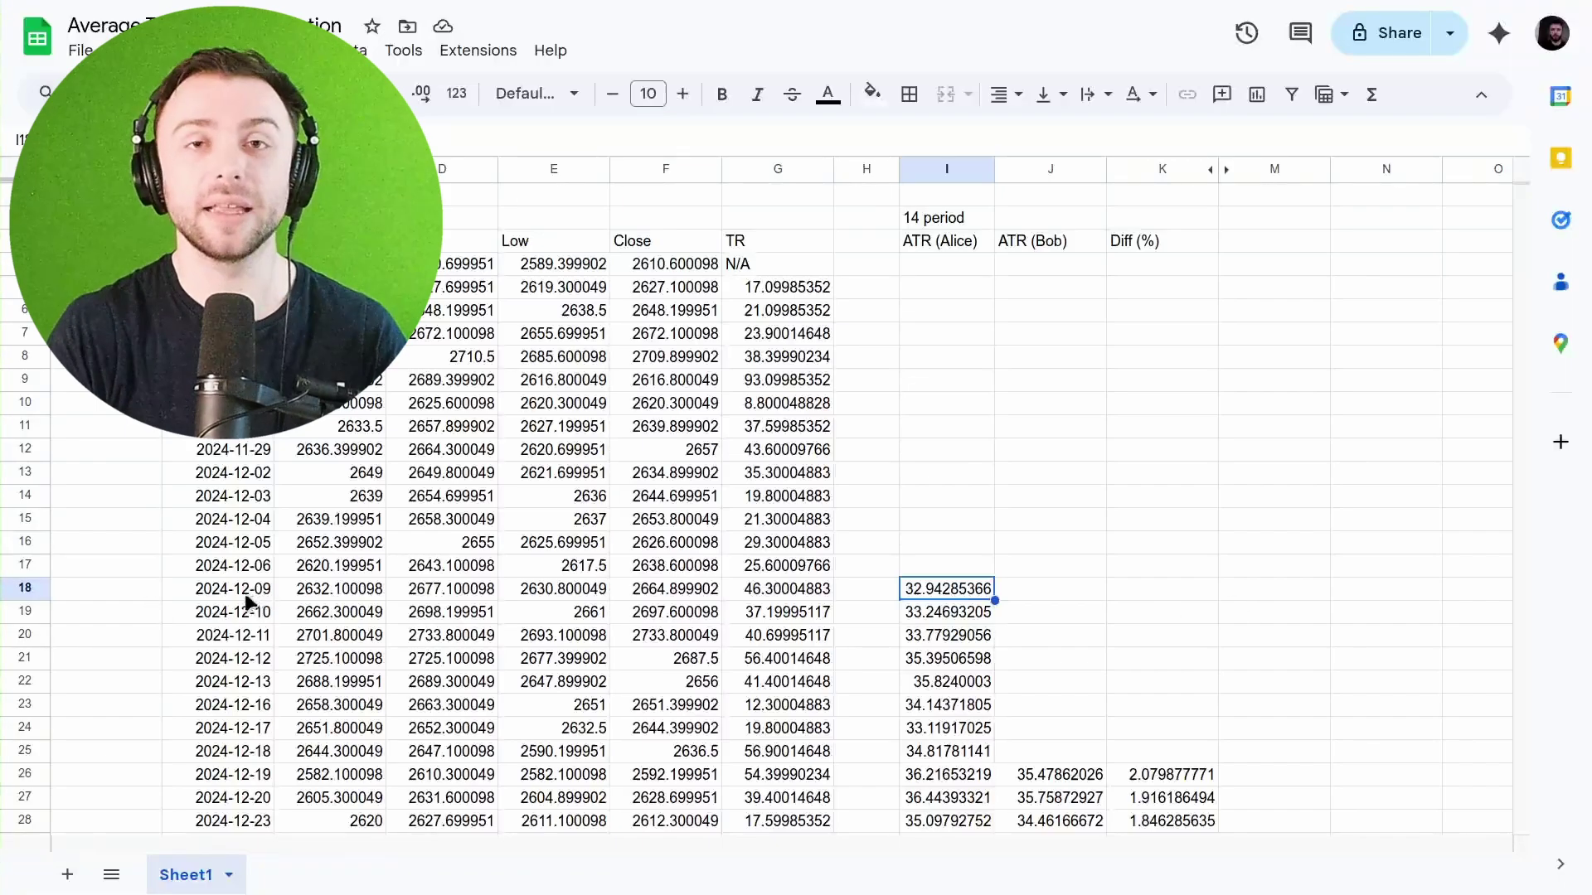
double_click(933, 587)
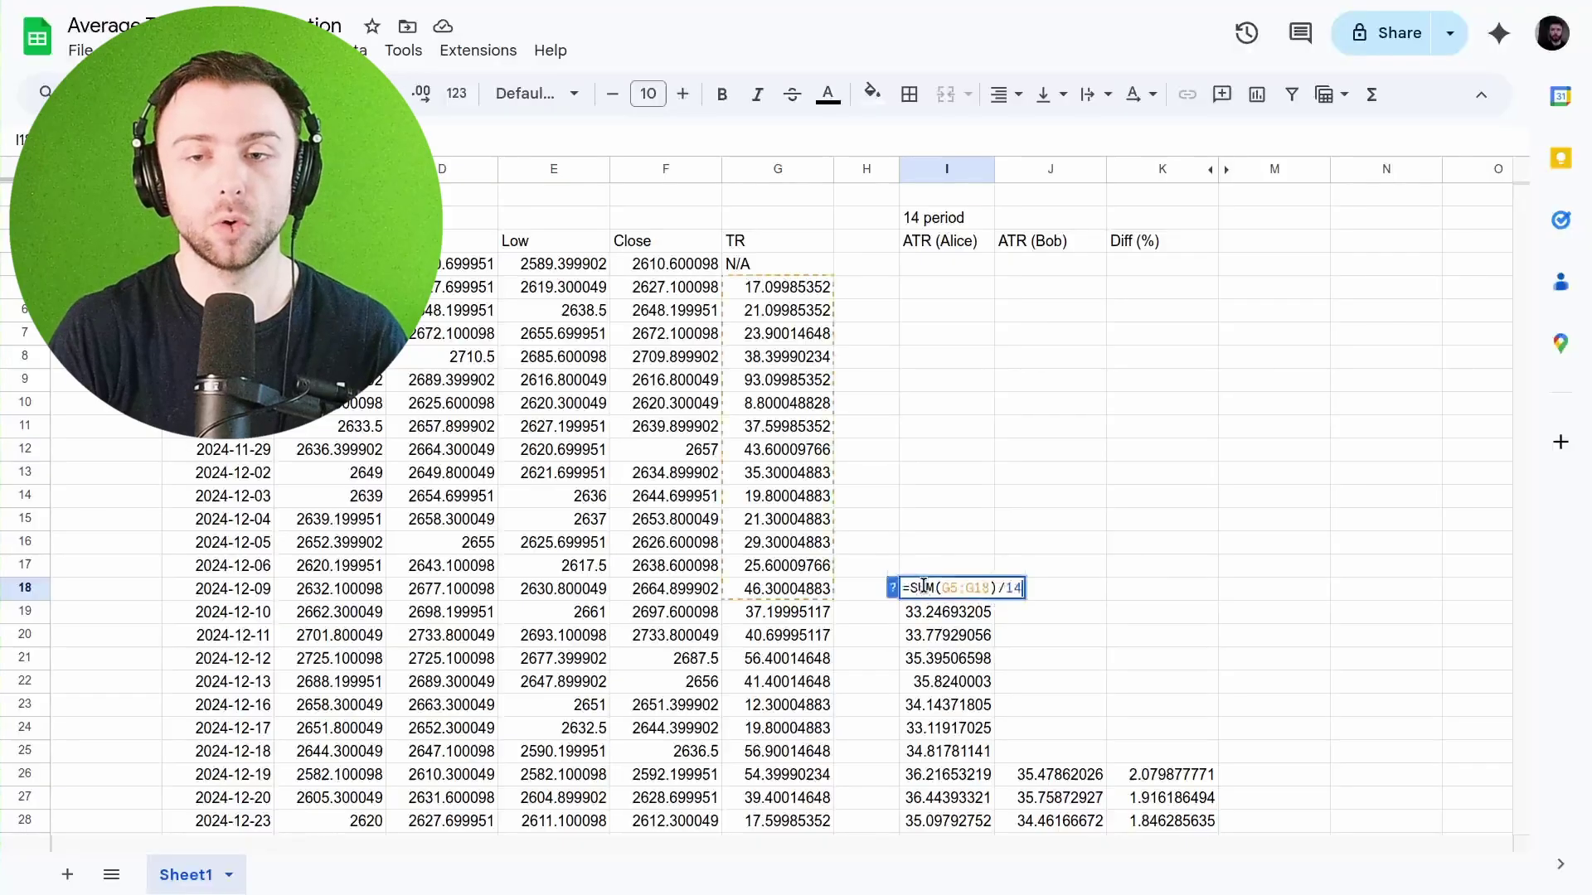
click(937, 587)
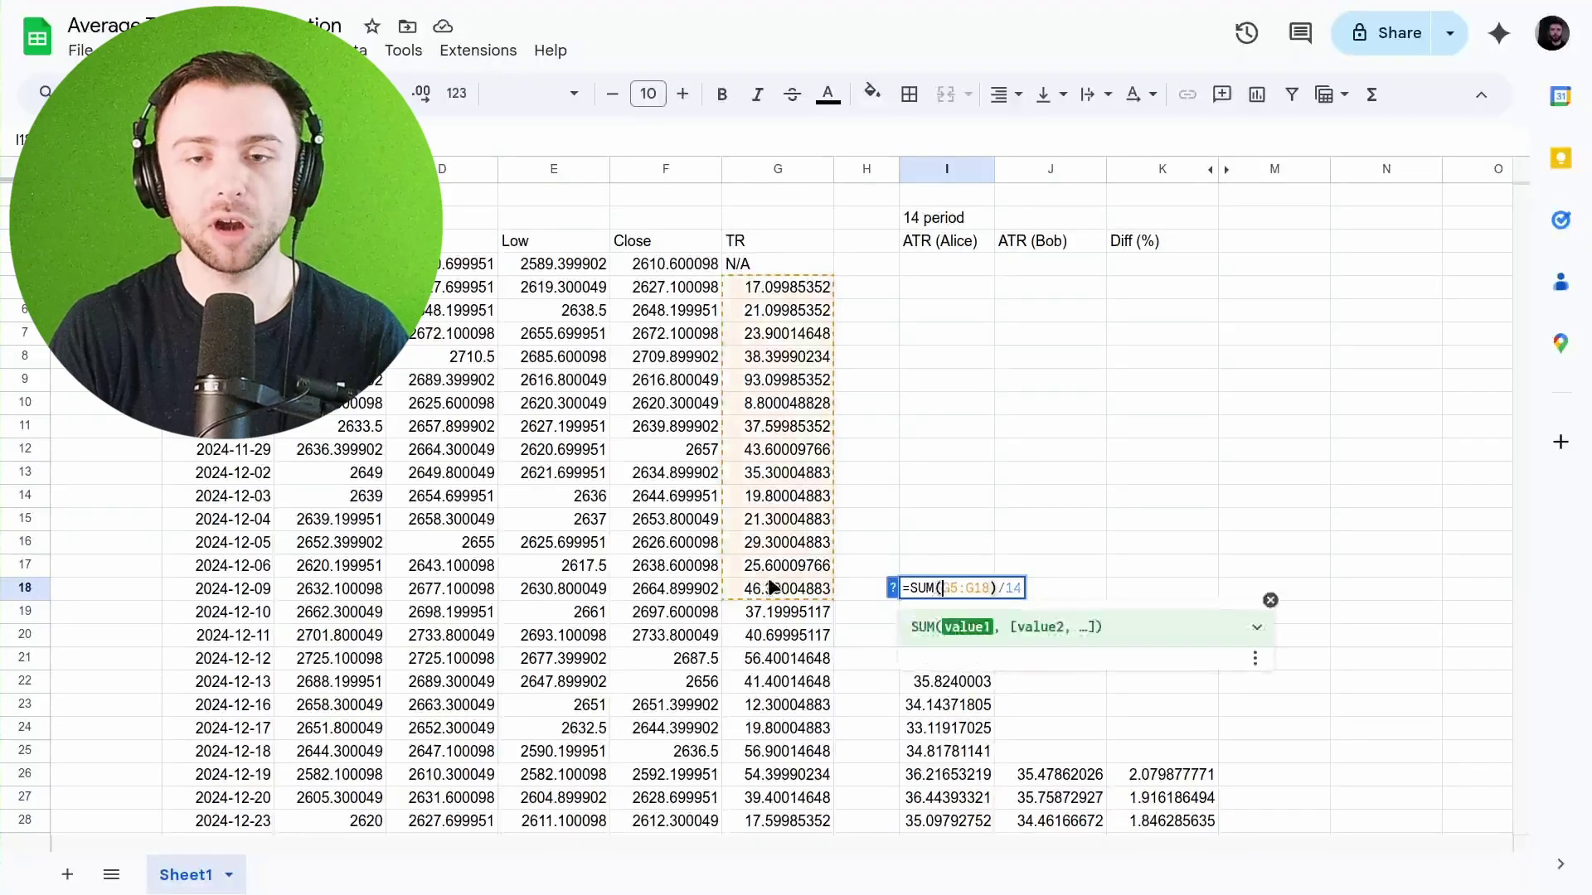
key(Right)
key(Right)
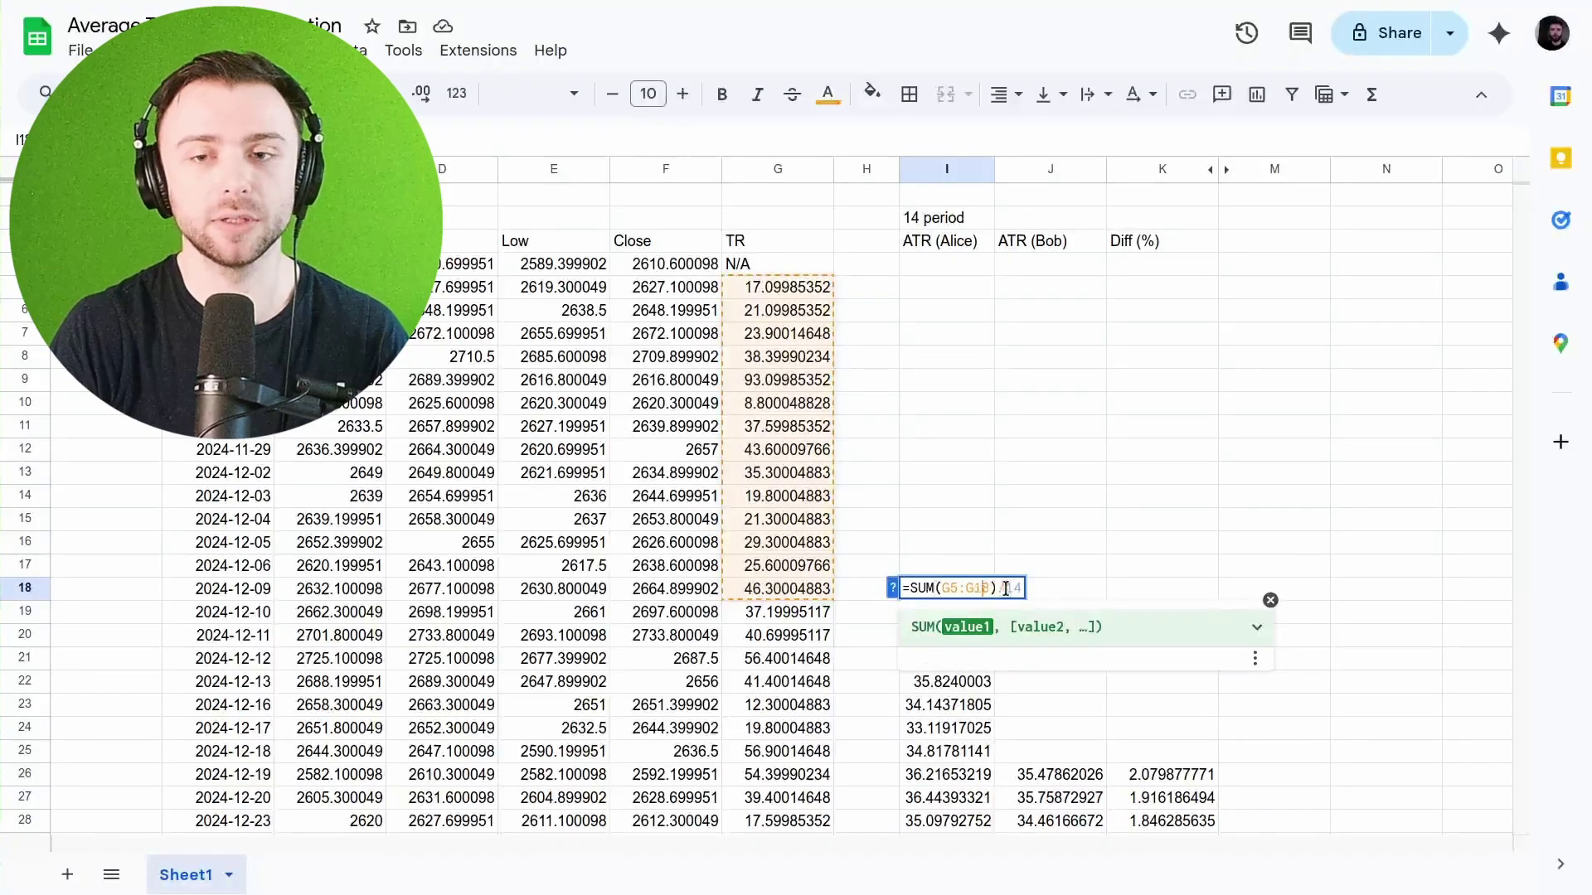
key(Return)
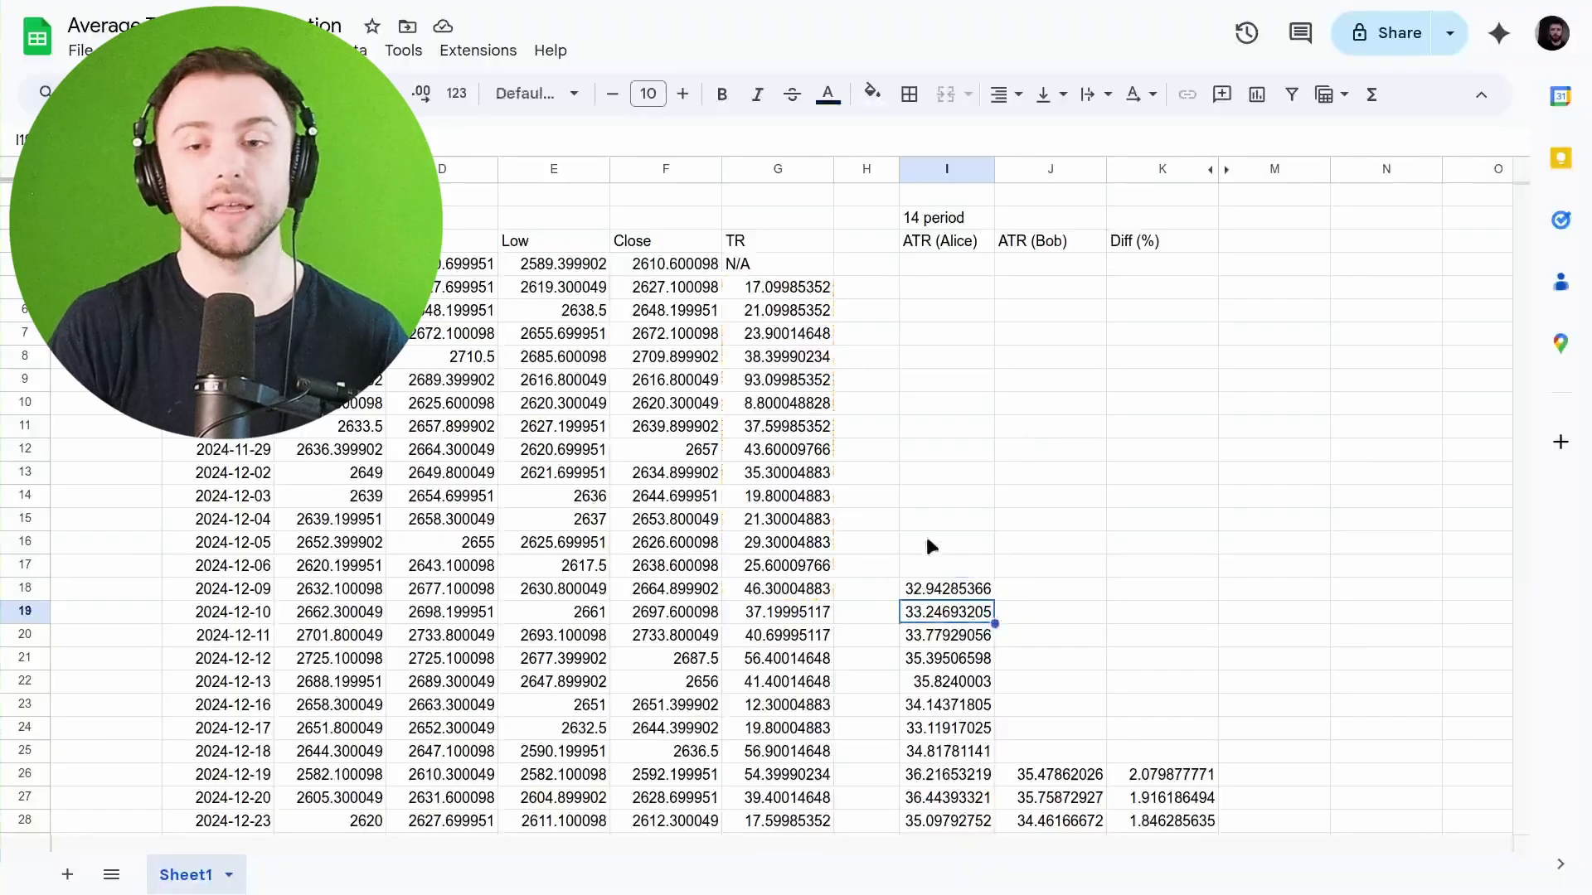
Step: Examine the smoothed ATR formula in cell I19 and how it uses the previous ATR and the current TR
double_click(928, 612)
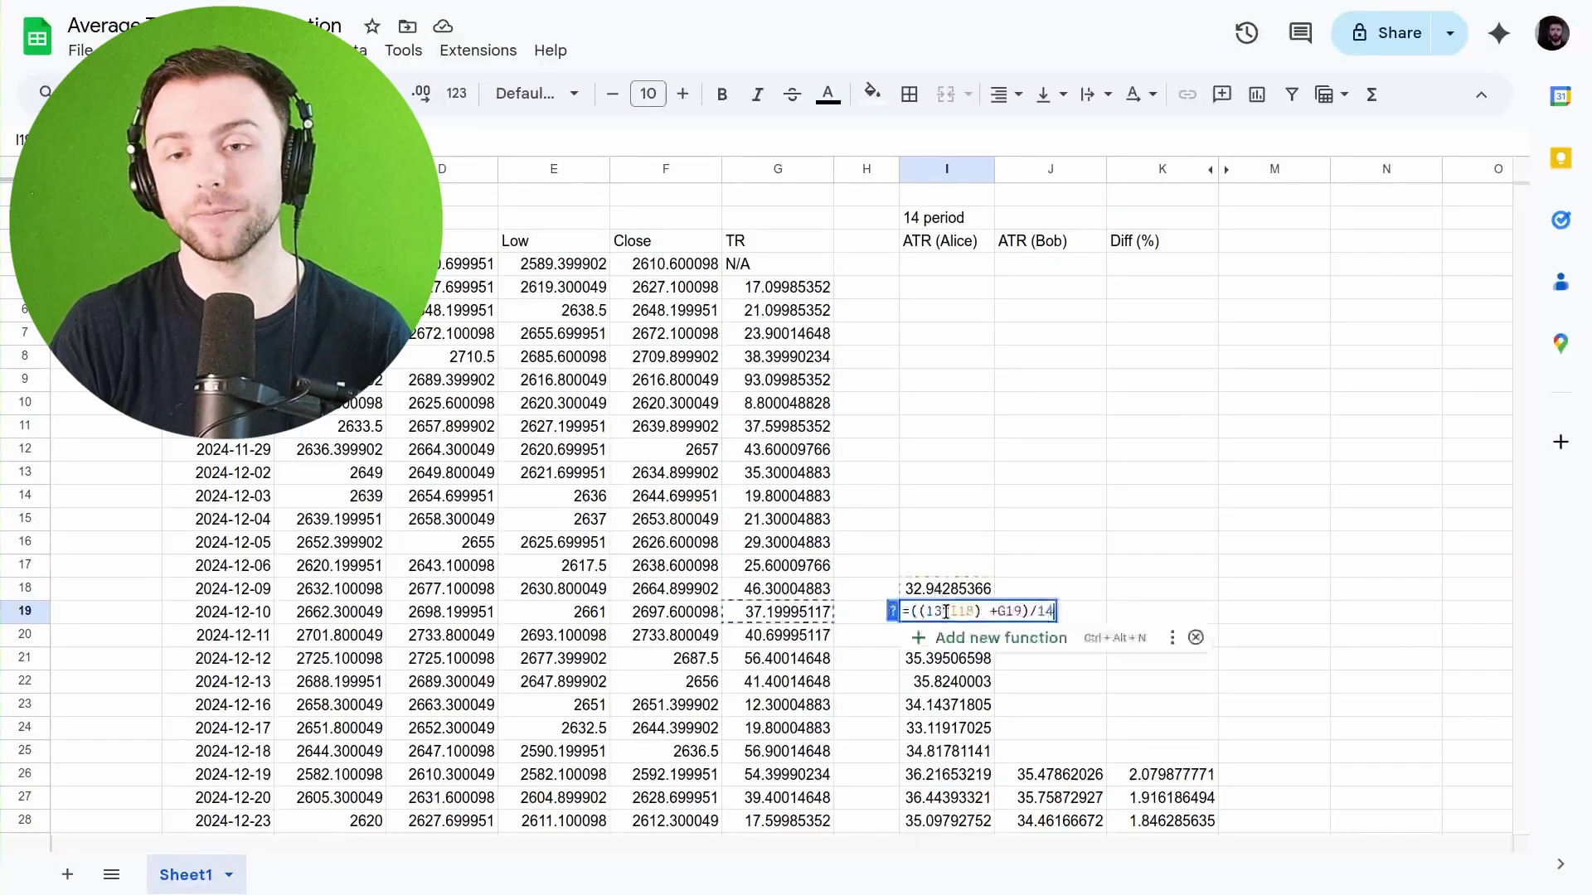
click(931, 611)
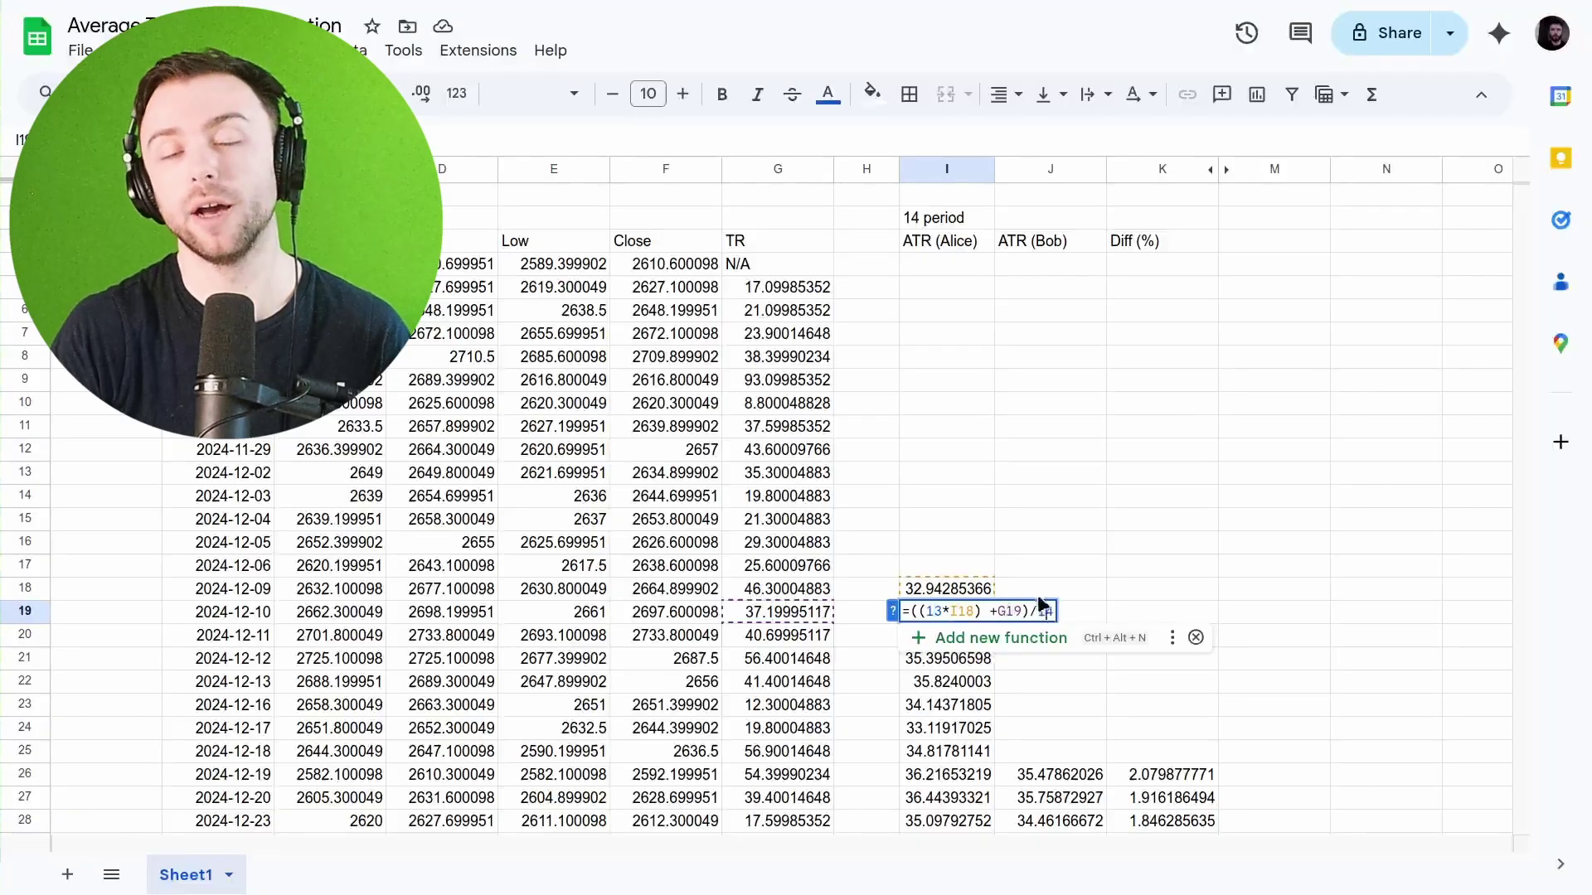
key(Return)
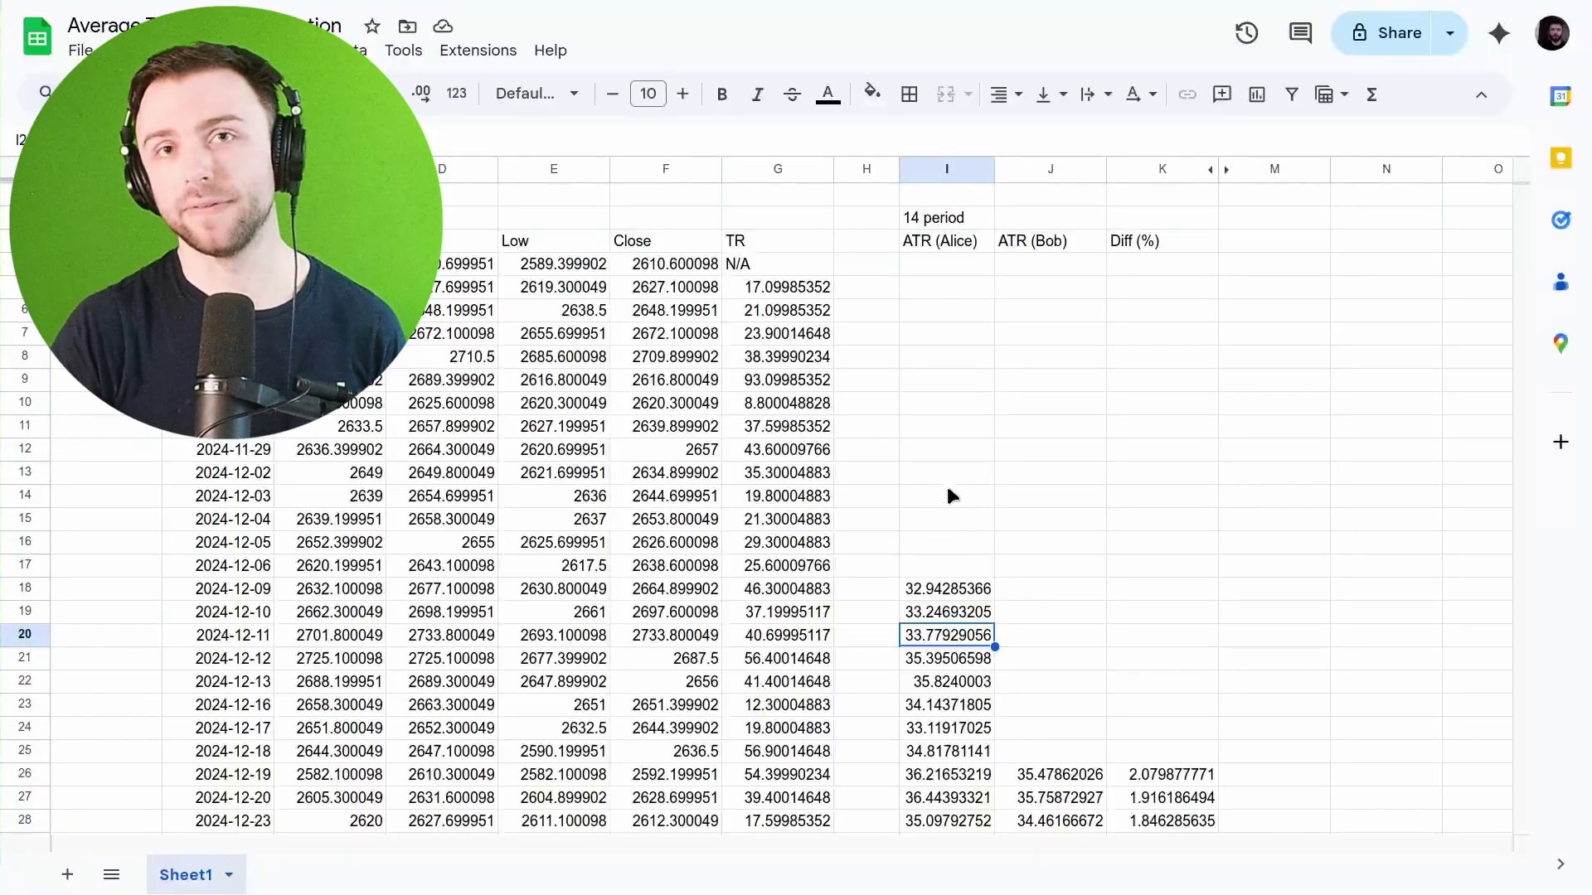
Step: Inspect the True Range formula in cell G10 of the TR column
drag(764, 242, 812, 440)
click(797, 404)
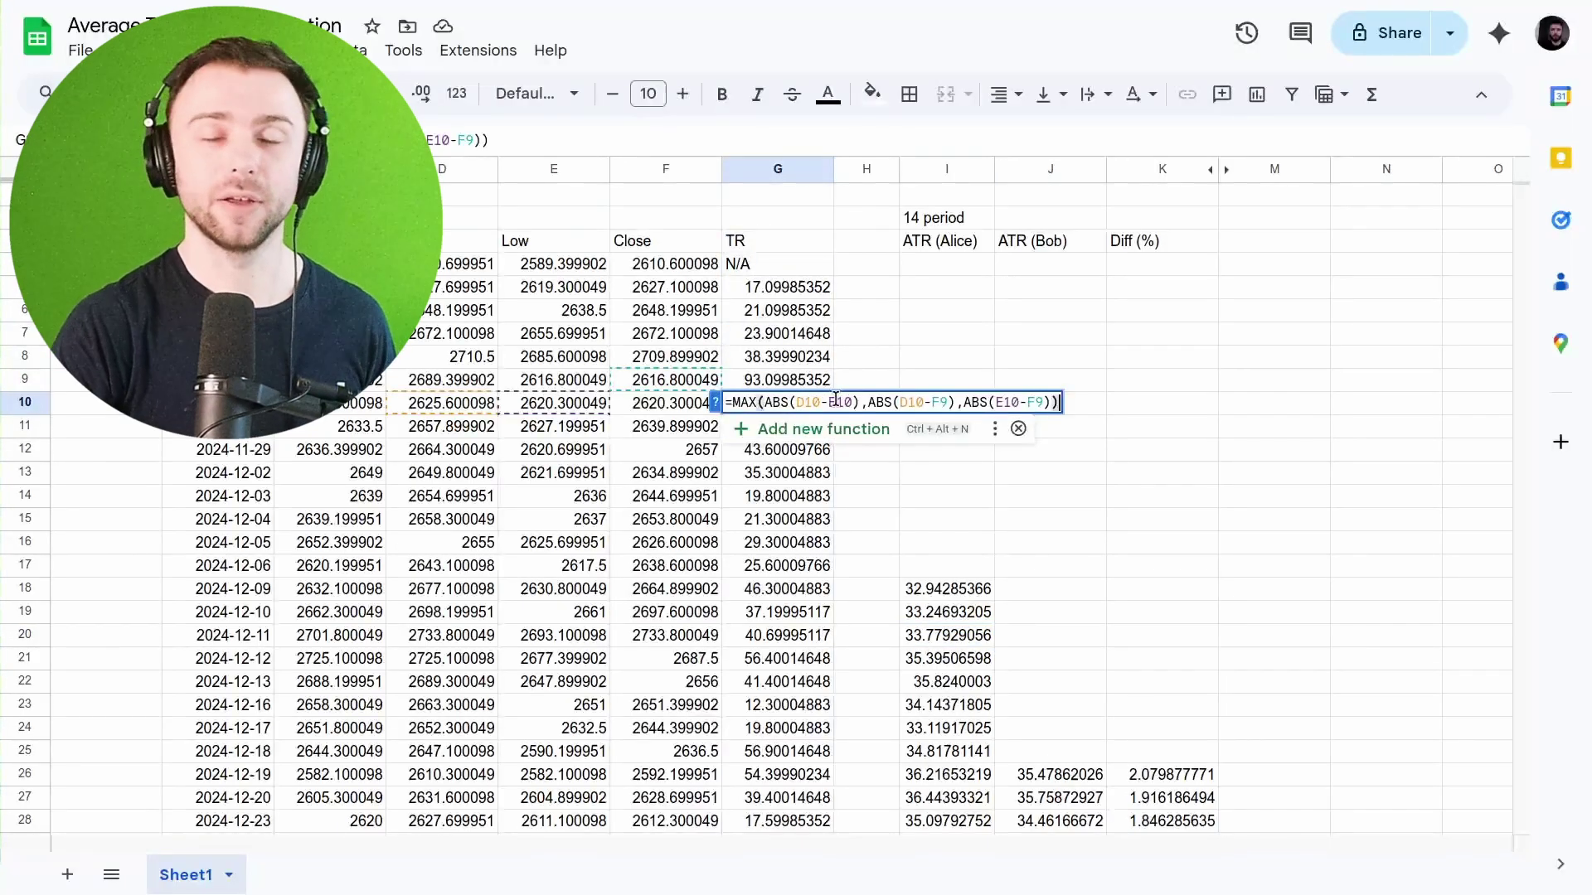
key(Return)
Step: Compare the two ATR values in I26 and J26, where the second series starts, and check their percentage difference in K26
scroll(1007, 380, down, 5)
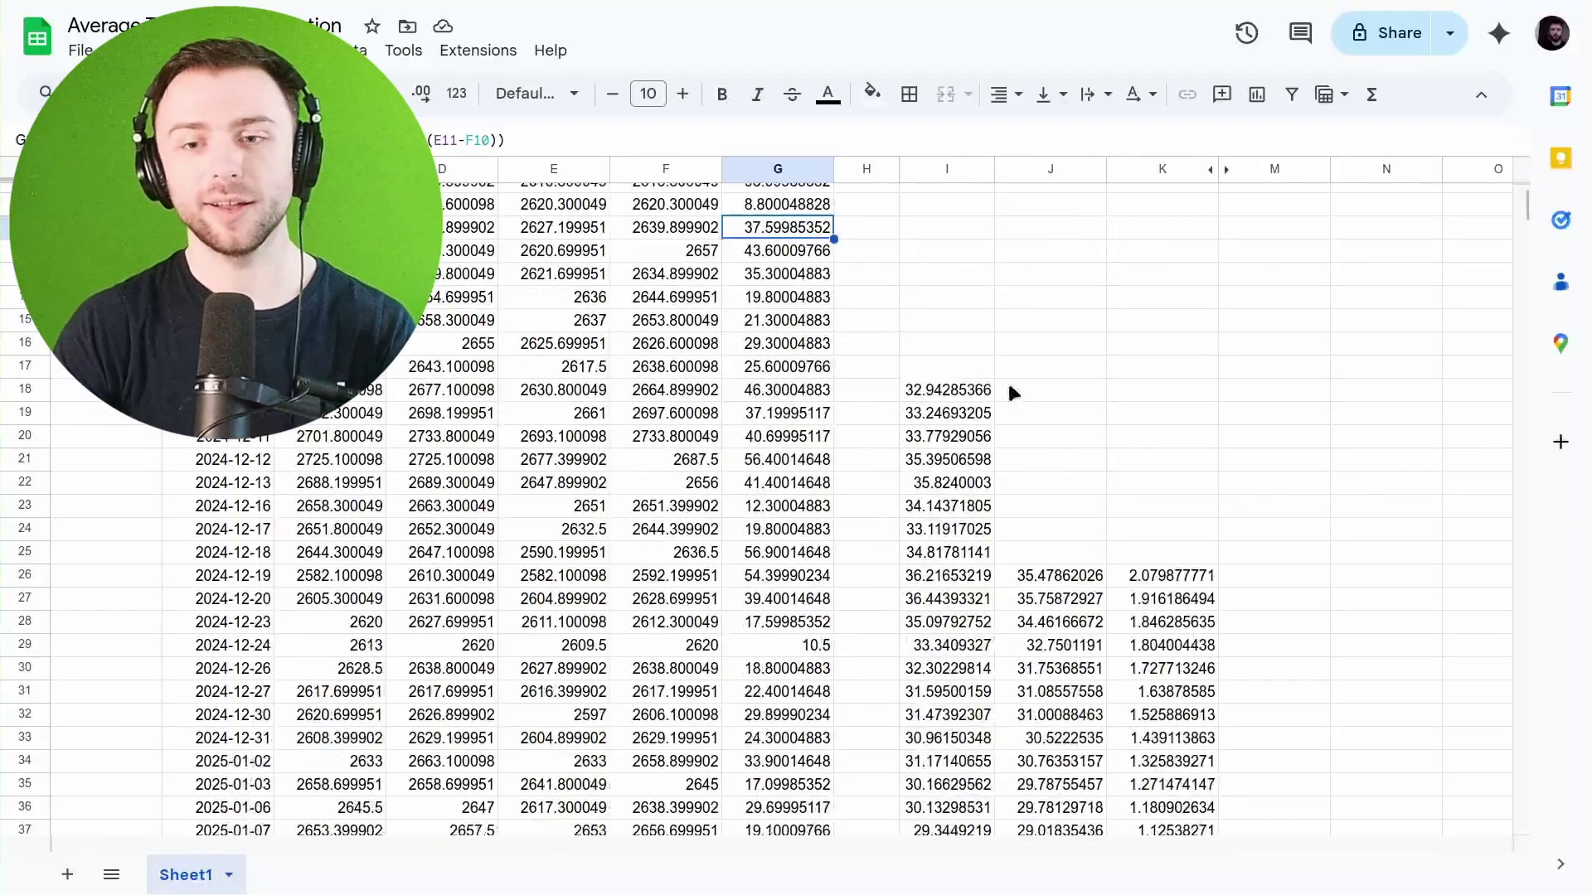
click(1018, 482)
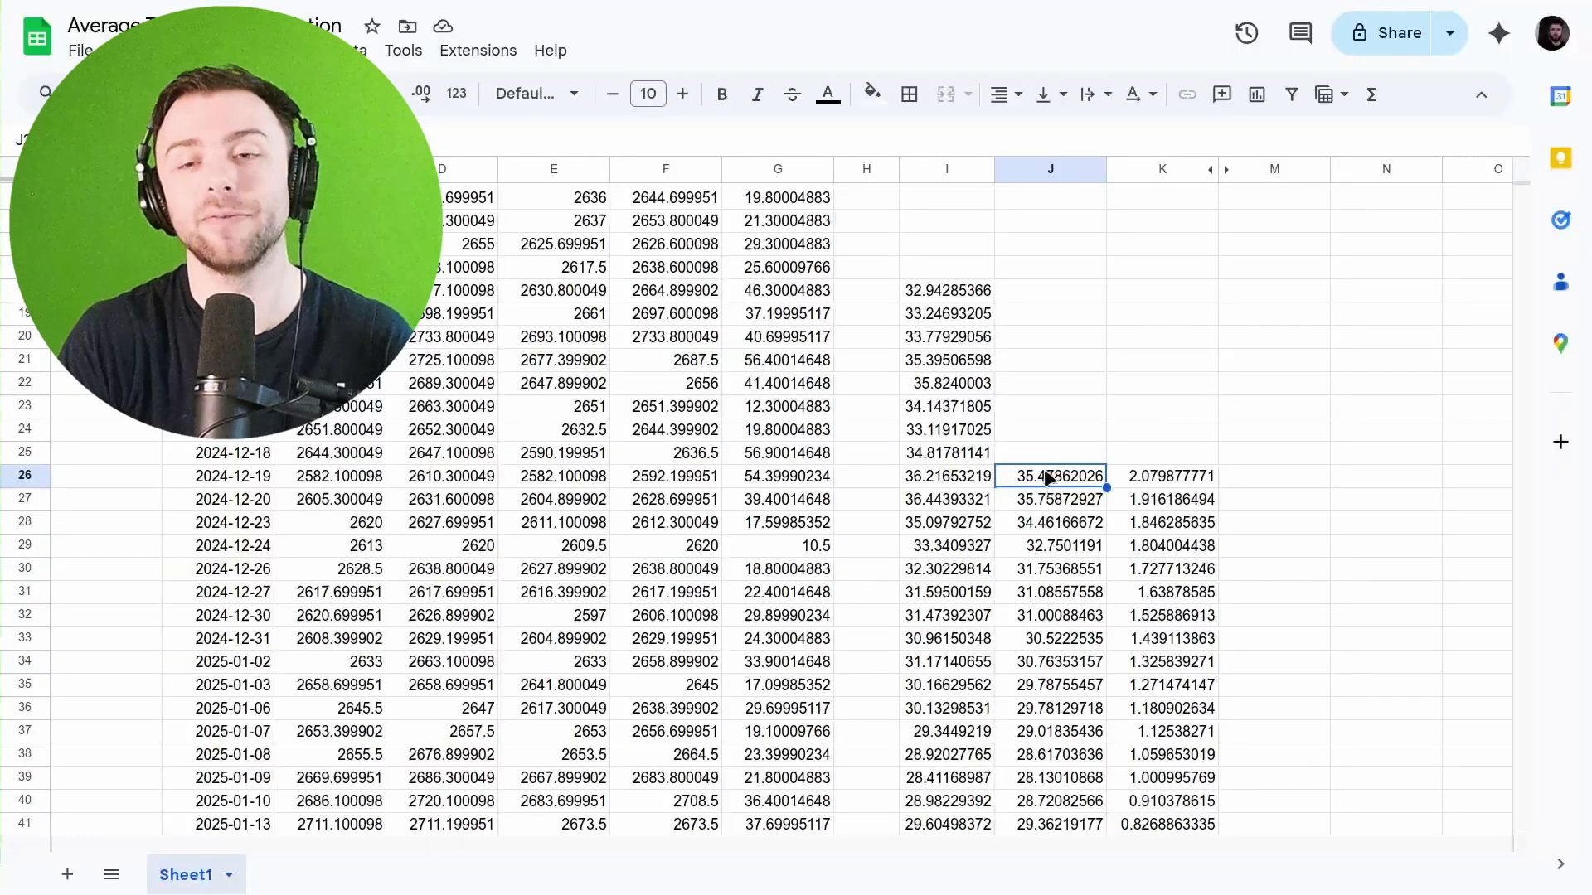
key(Left)
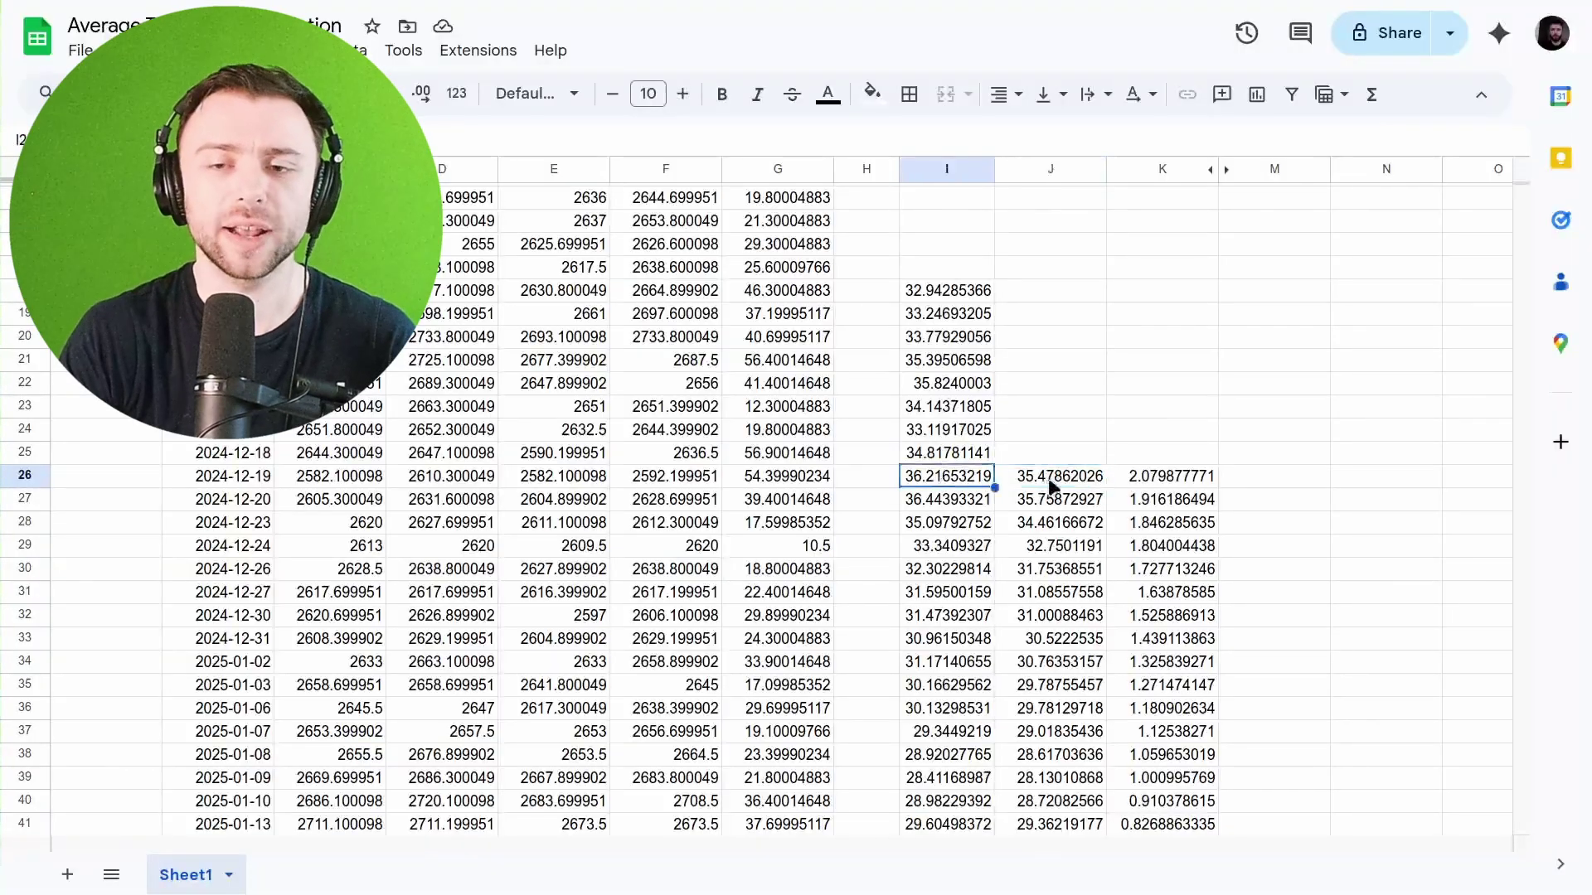
key(Right)
key(Left)
key(Right)
key(Left)
key(Right)
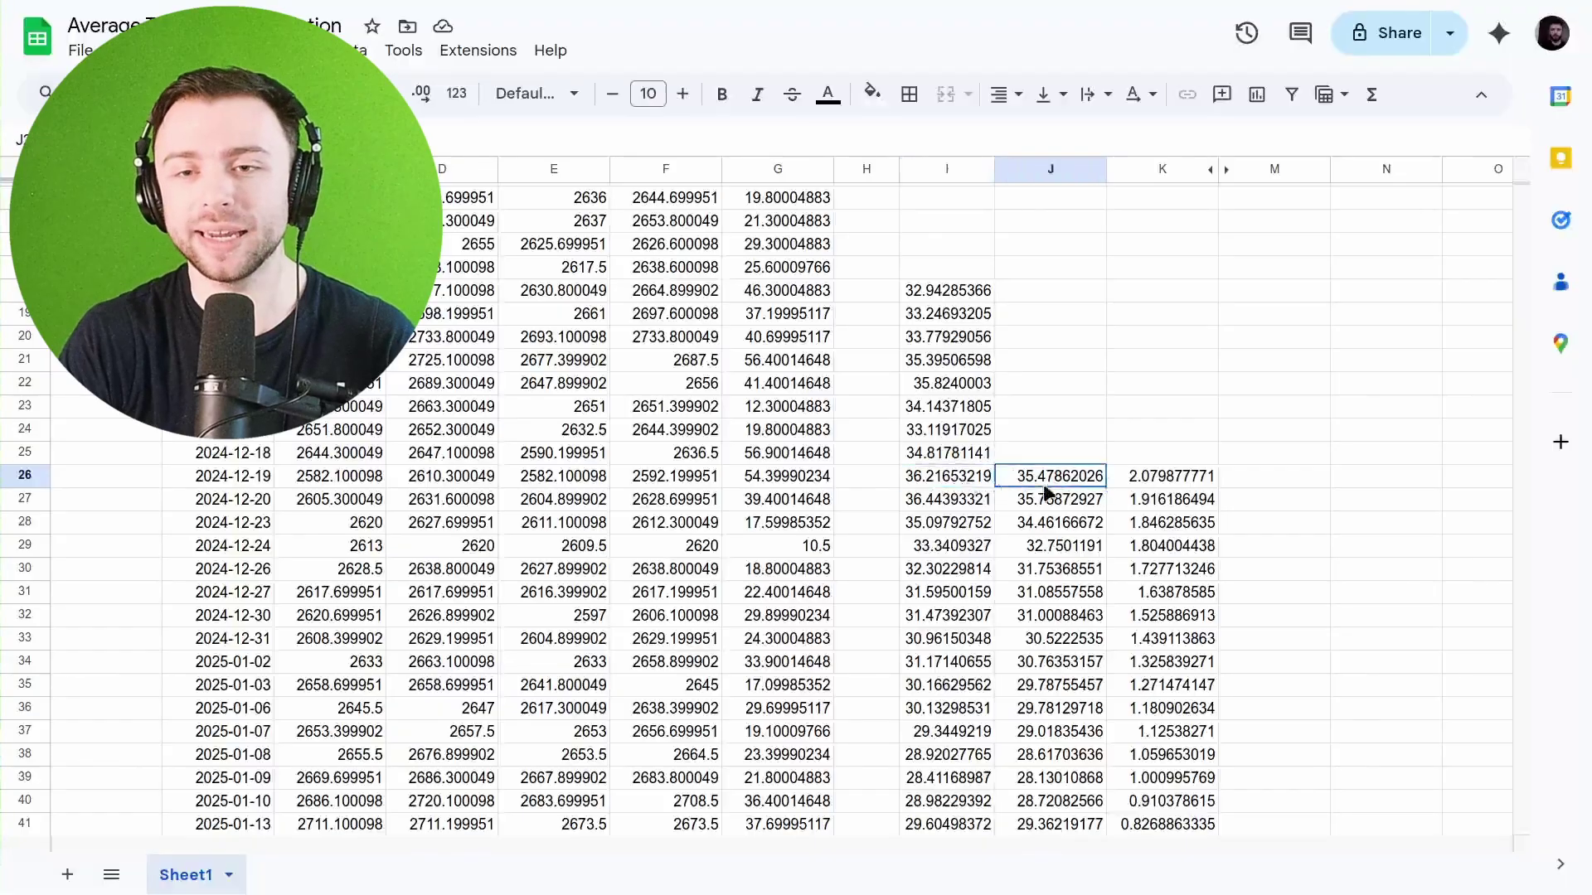
click(962, 486)
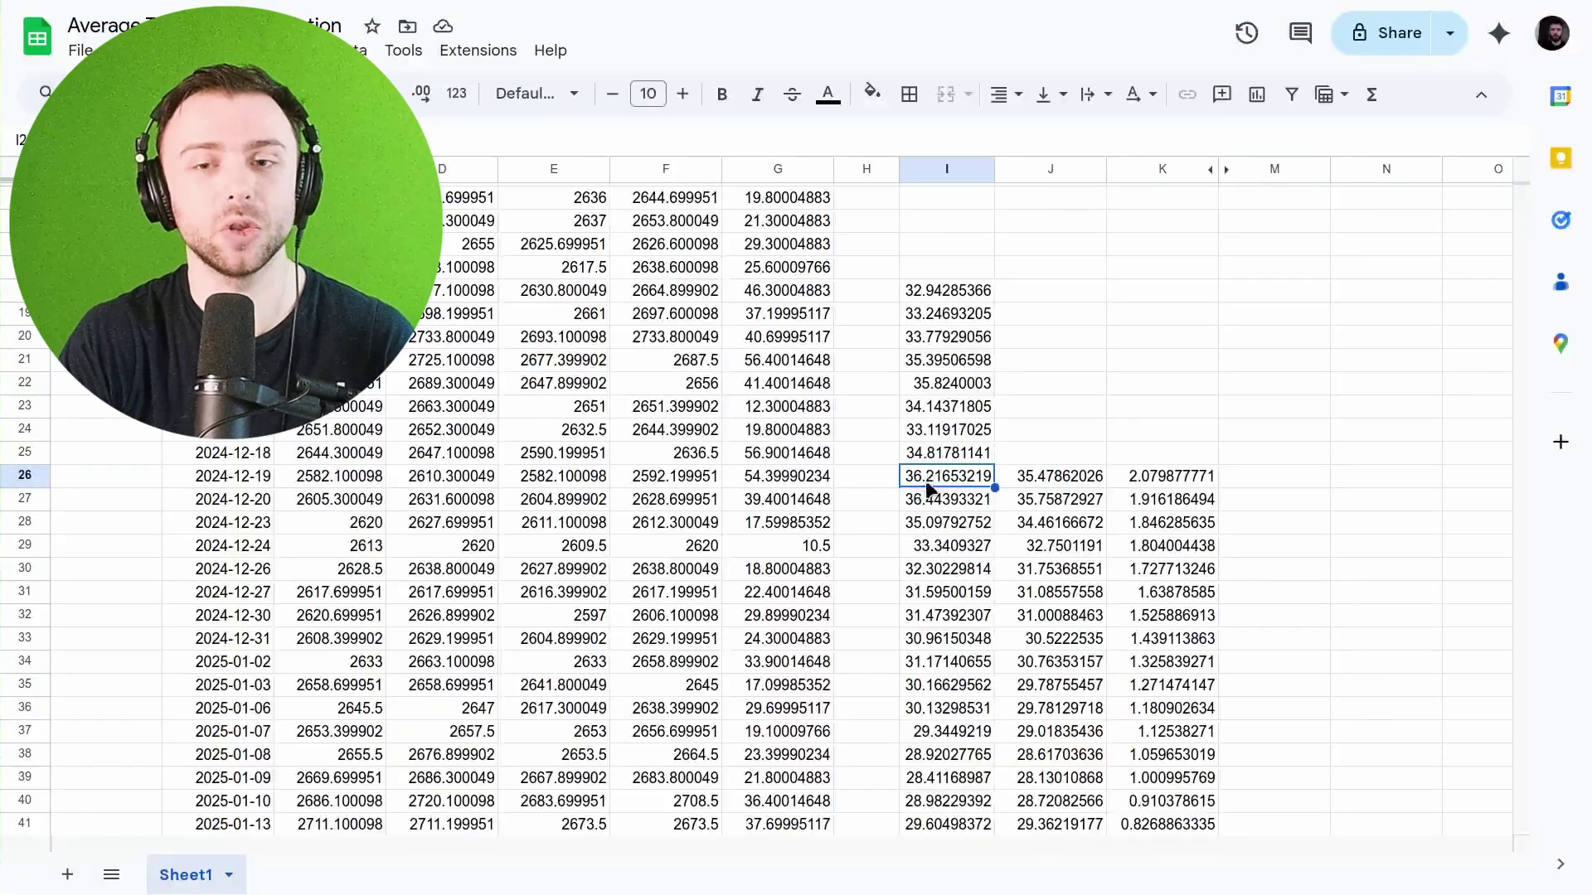
click(1067, 476)
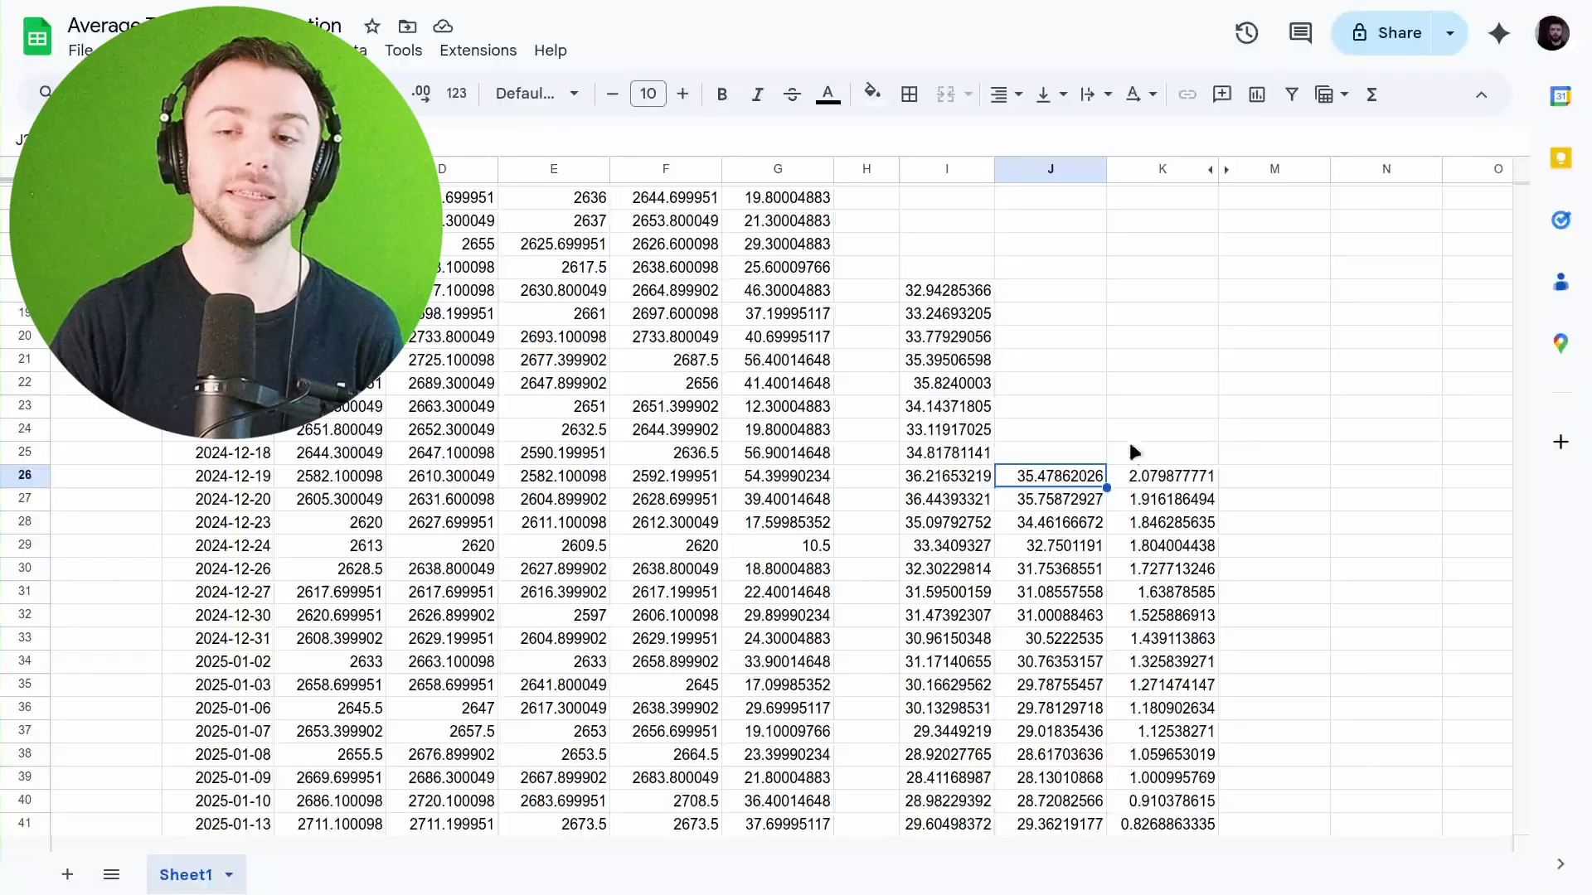
click(1167, 479)
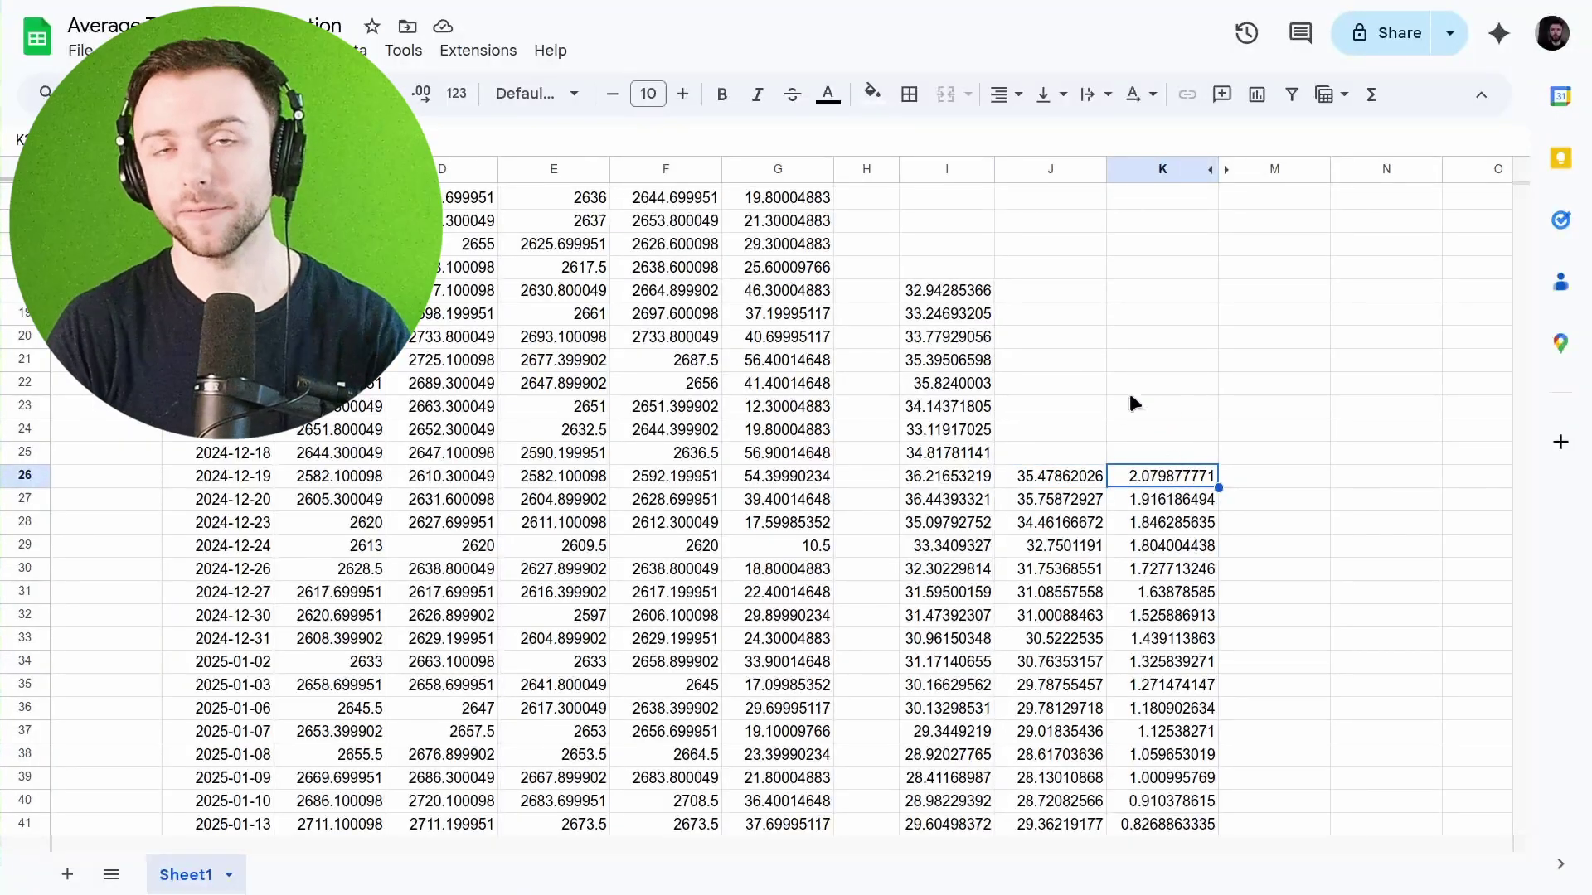
Step: Follow the Diff (%) column down to the last data row, 254, and compare the ATR values in I254 and J254
scroll(1025, 375, down, 5)
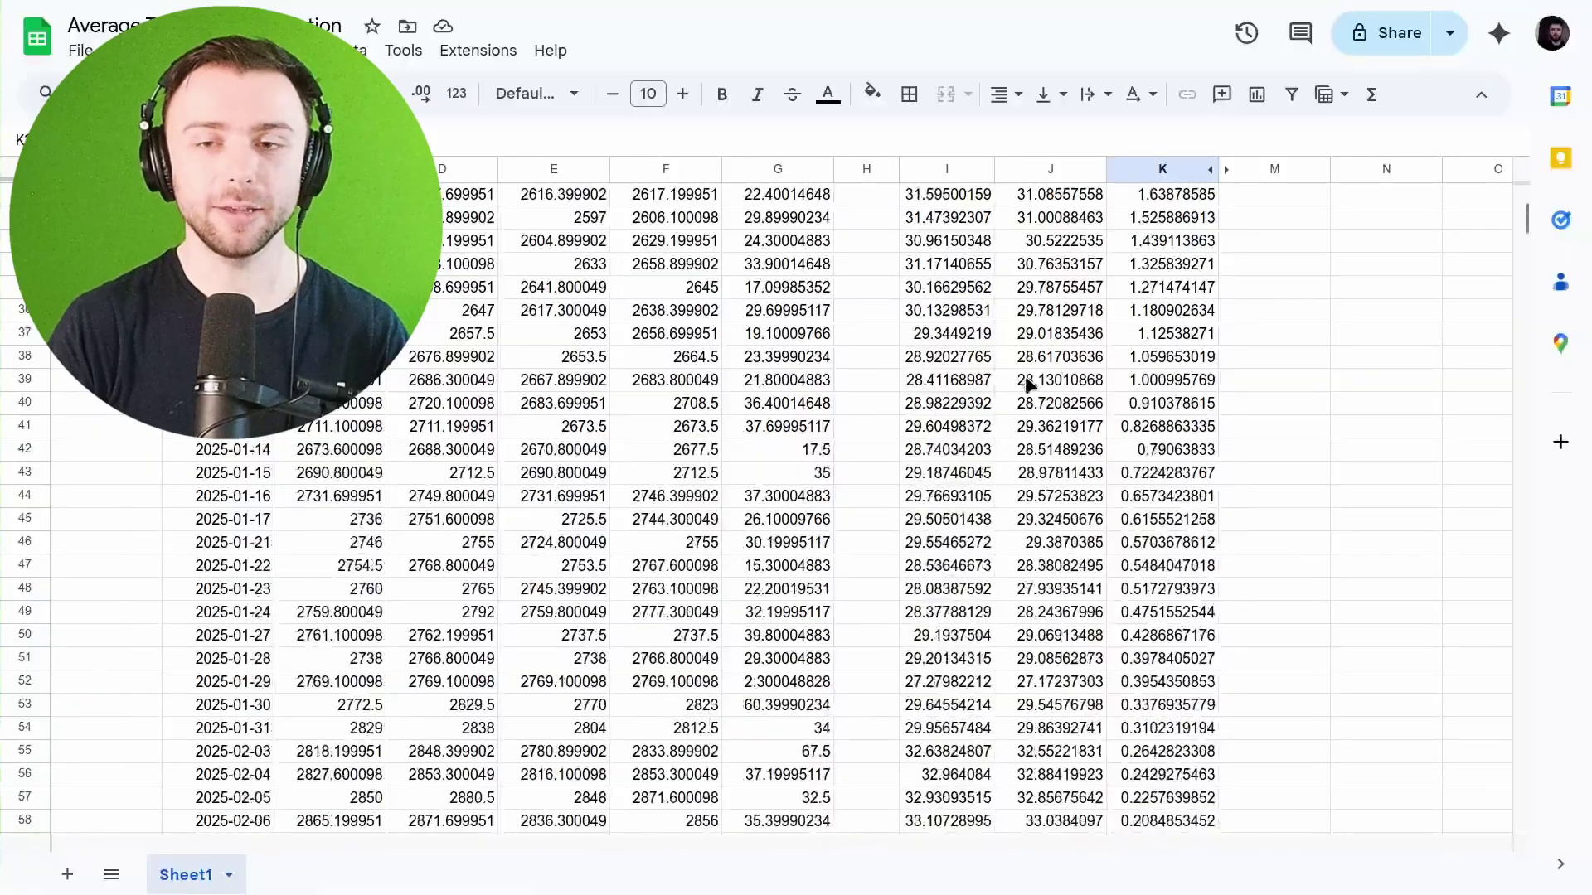
scroll(1023, 406, down, 5)
scroll(1021, 437, down, 3)
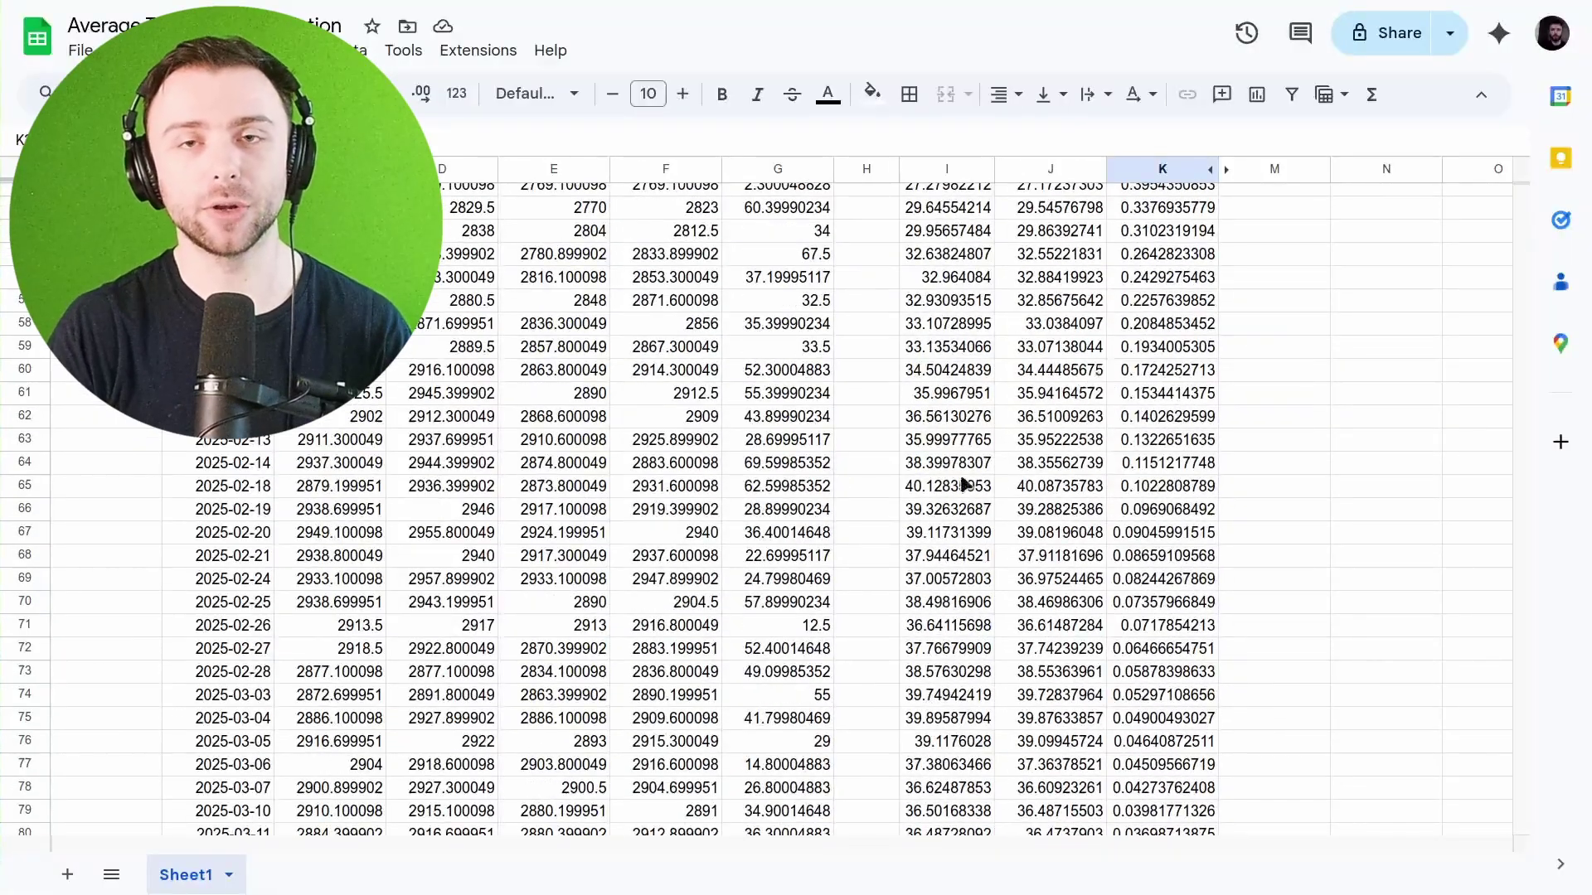
scroll(992, 449, down, 20)
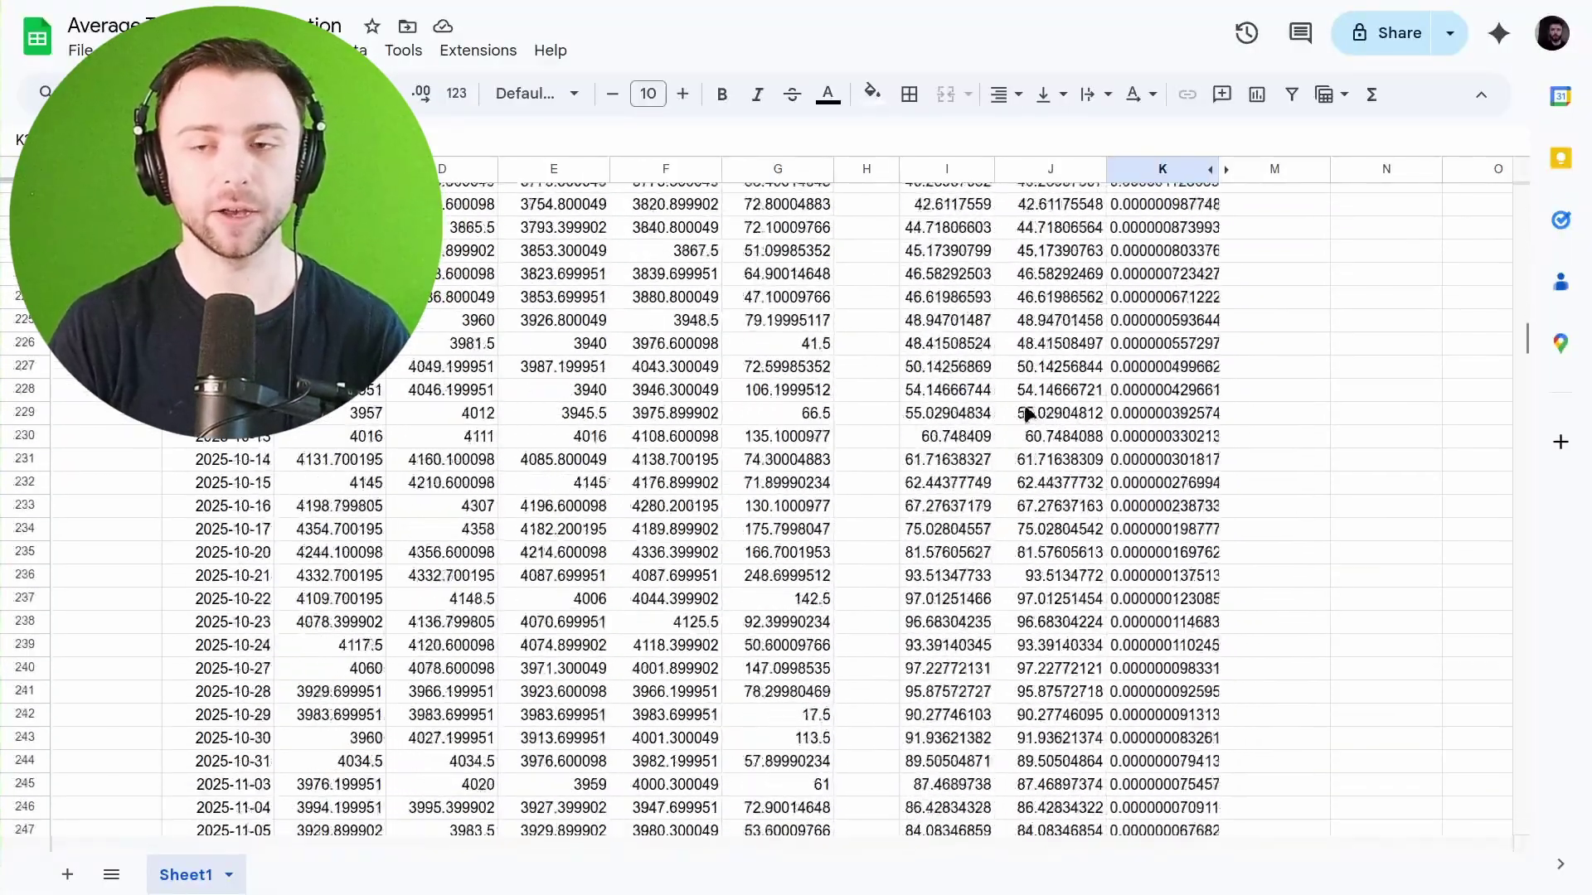
scroll(1026, 407, down, 15)
scroll(1026, 415, up, 8)
click(1025, 398)
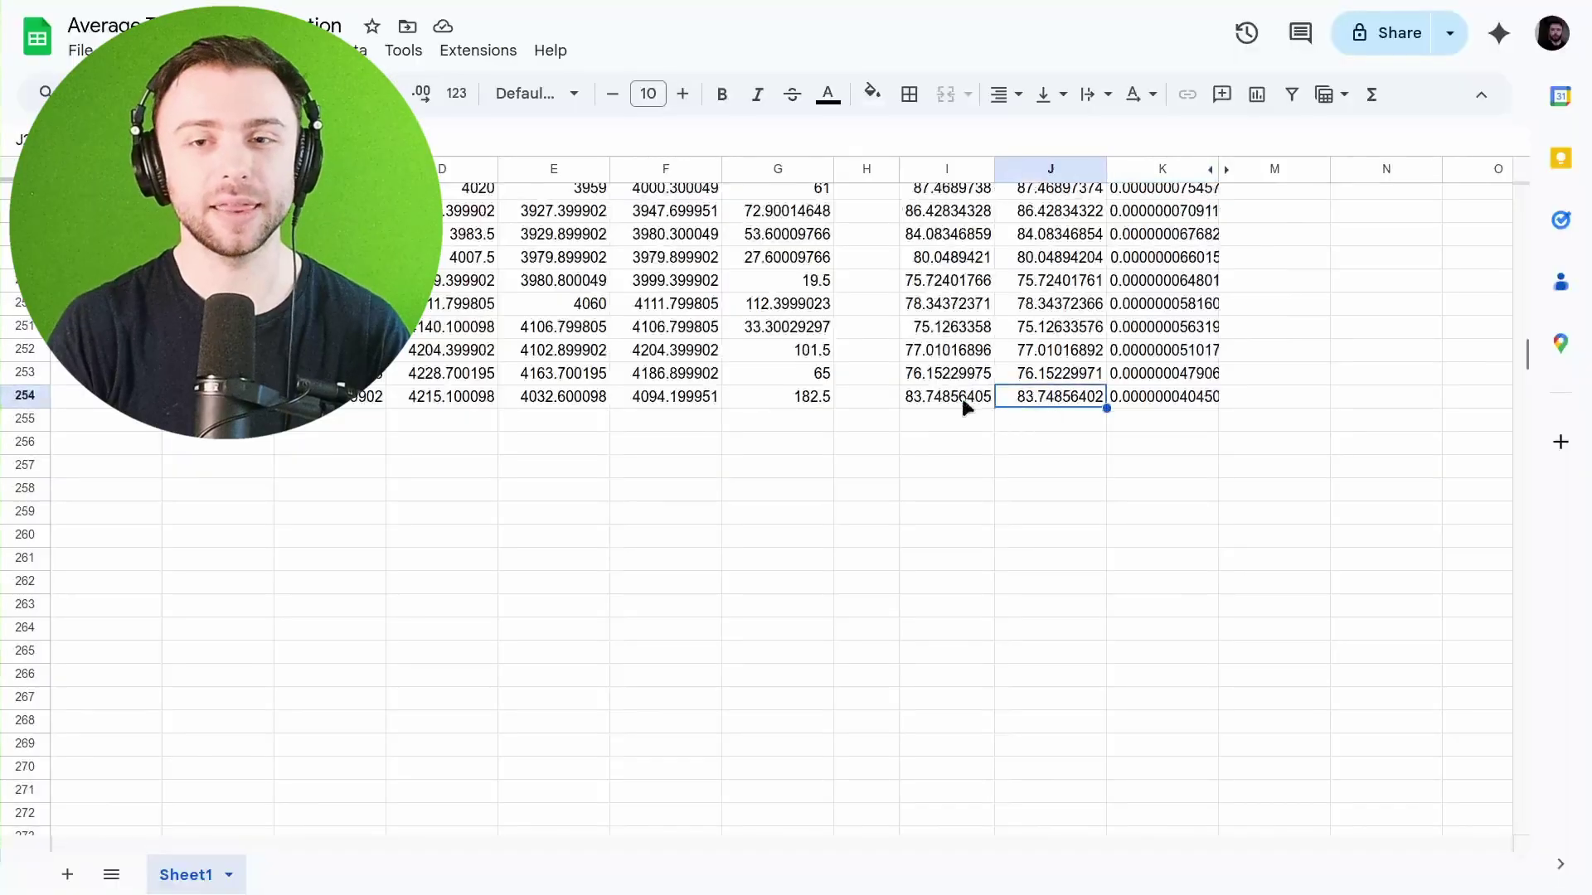
click(962, 398)
click(1024, 401)
click(982, 399)
click(1013, 396)
click(968, 400)
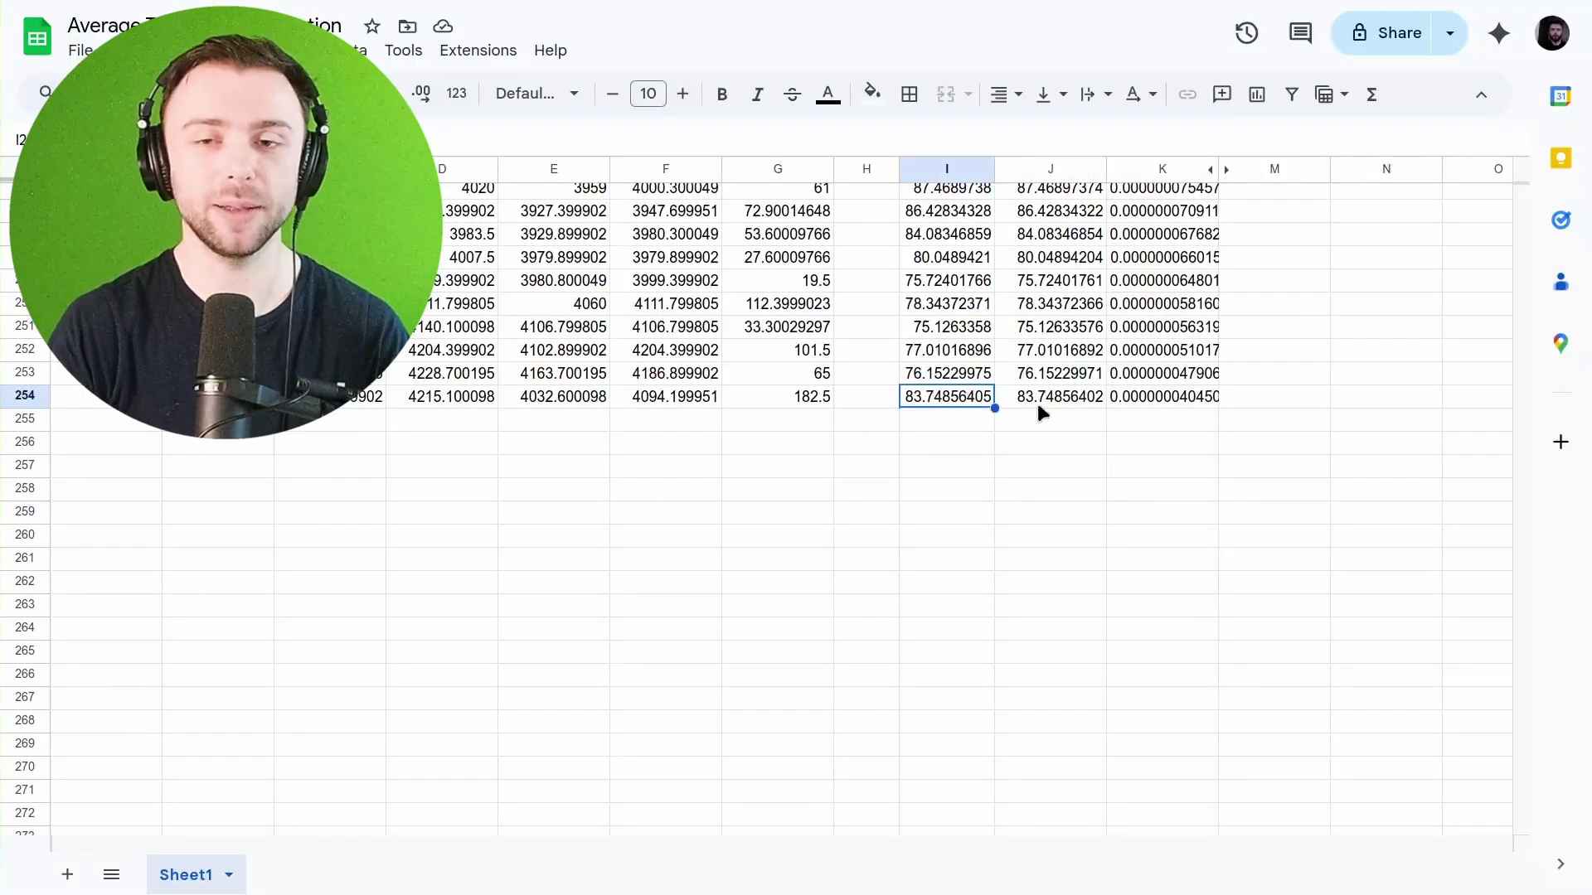
click(1037, 401)
click(973, 396)
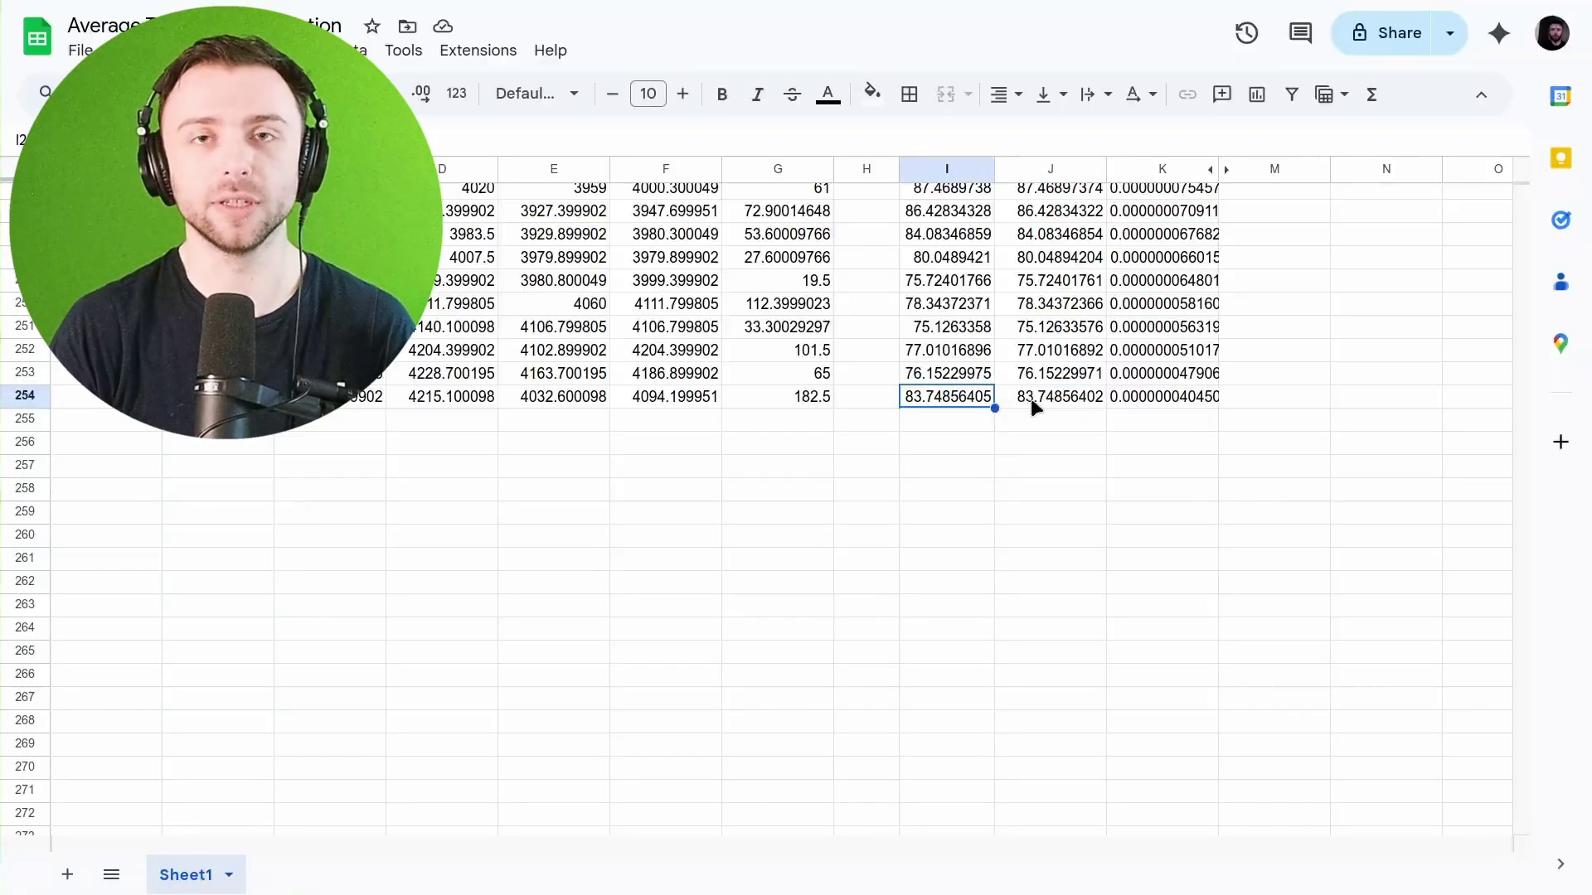
Step: Review how the ATR difference shrinks over the earlier rows and check the ATR value in I86
scroll(1035, 406, up, 20)
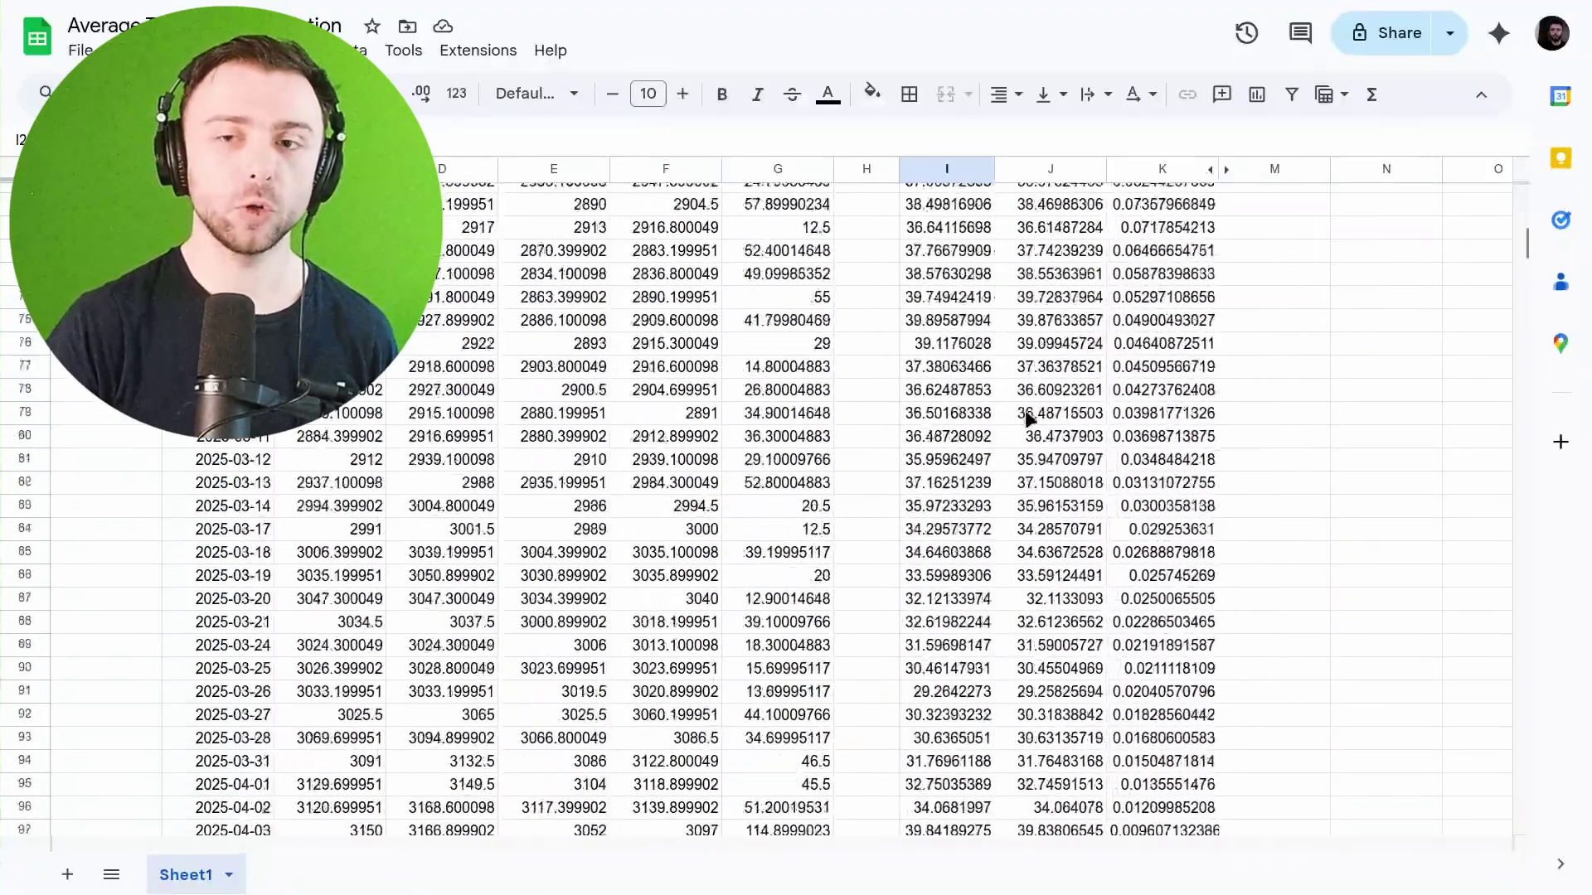
scroll(1036, 406, up, 7)
scroll(1042, 412, down, 8)
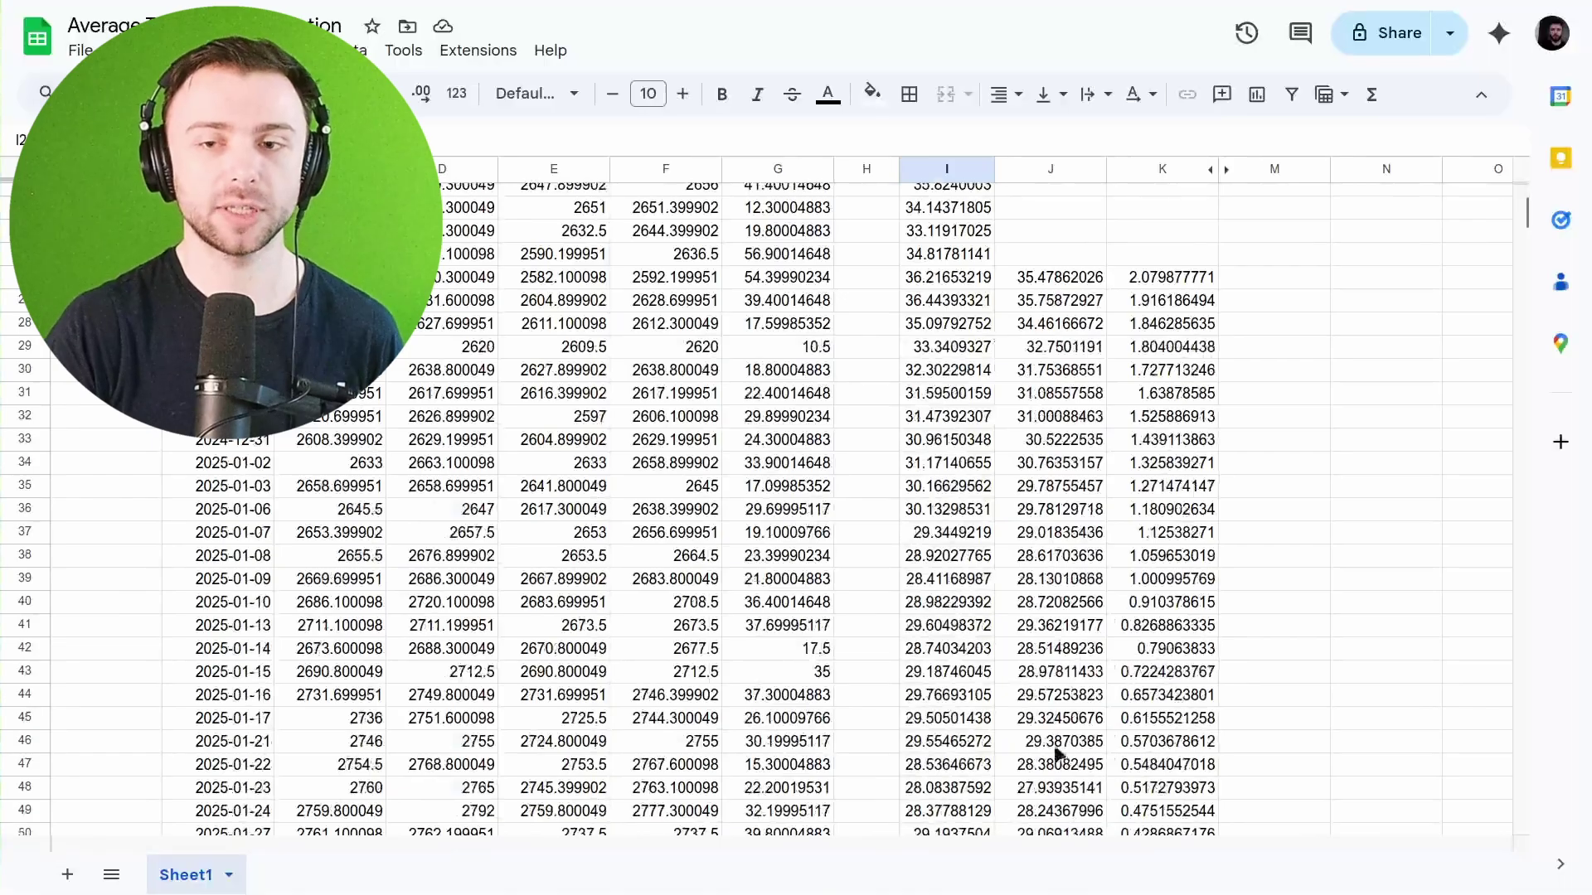
scroll(1041, 539, down, 15)
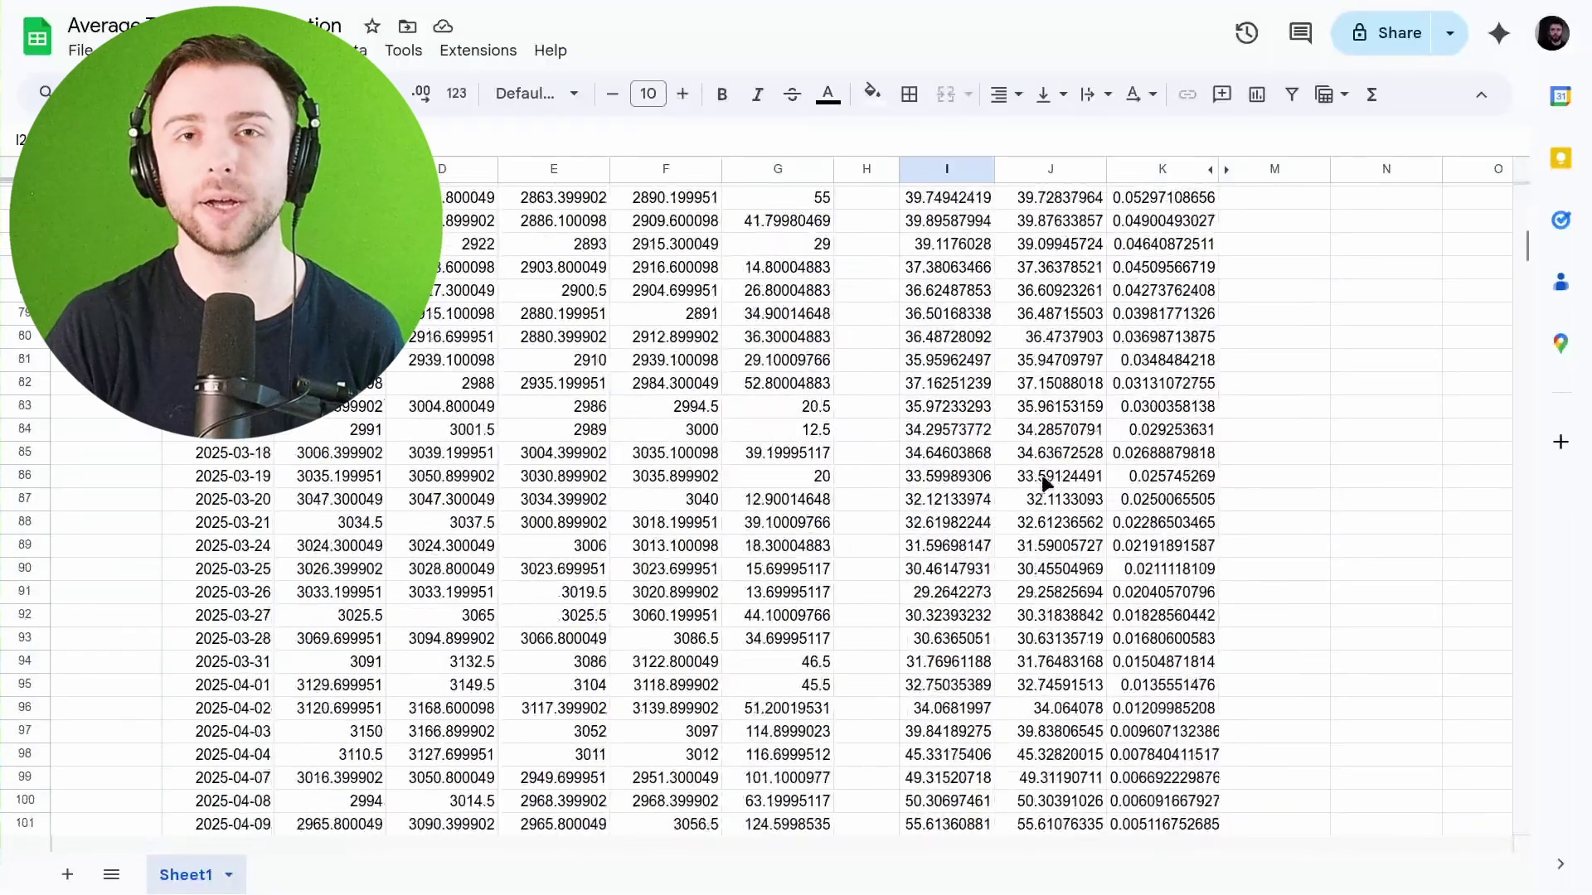
click(970, 477)
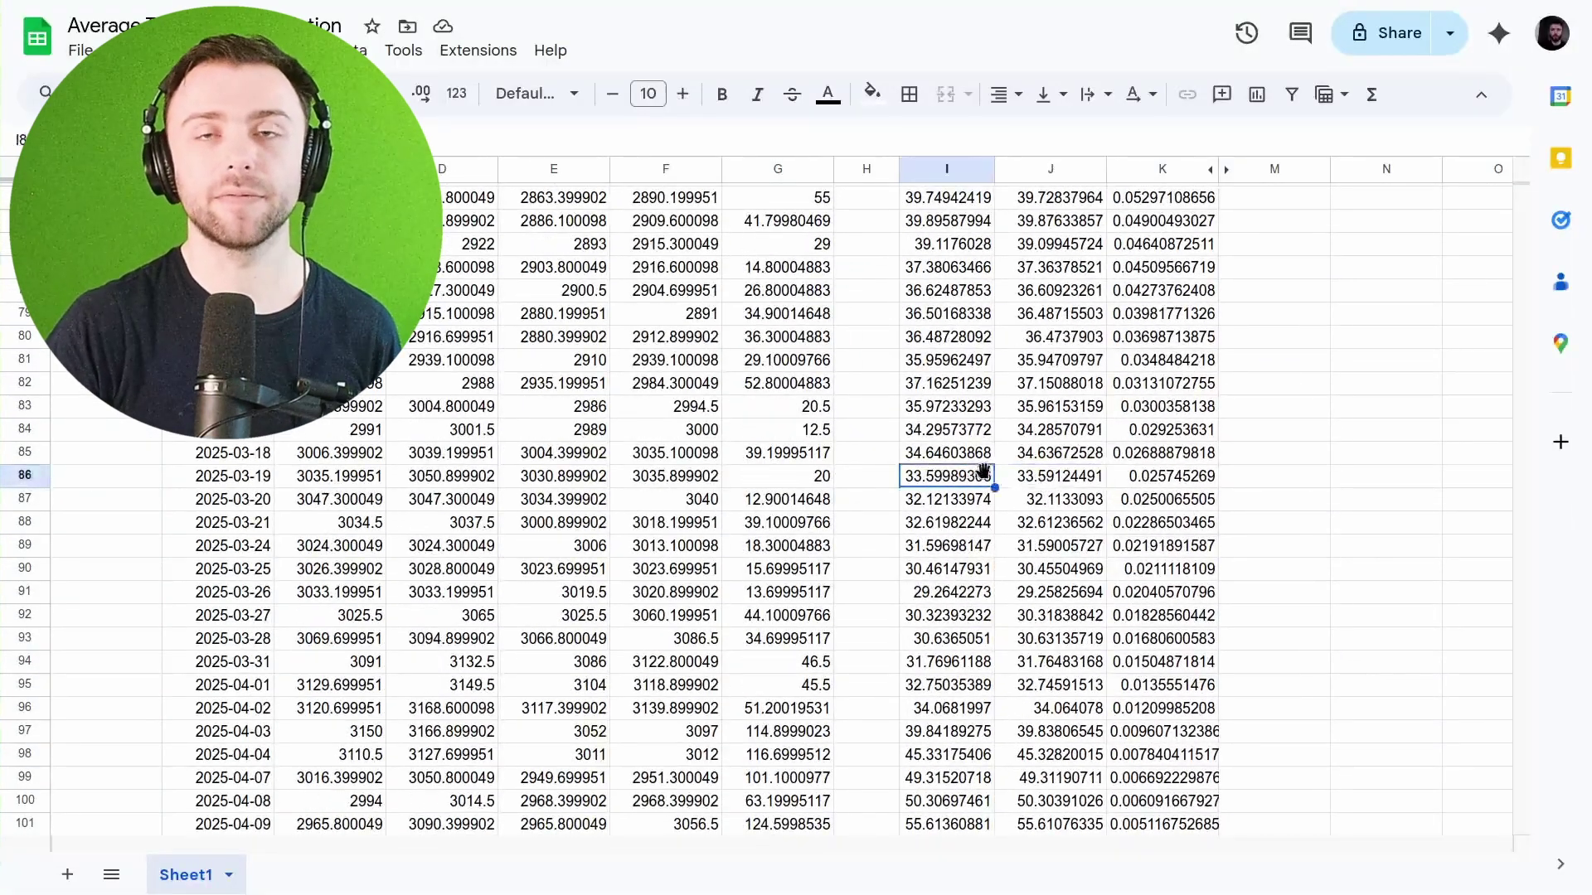
Step: Return to the start of the second ATR series and select the empty cell J25 above it
scroll(1072, 448, up, 4)
scroll(1072, 448, up, 20)
scroll(1073, 449, down, 5)
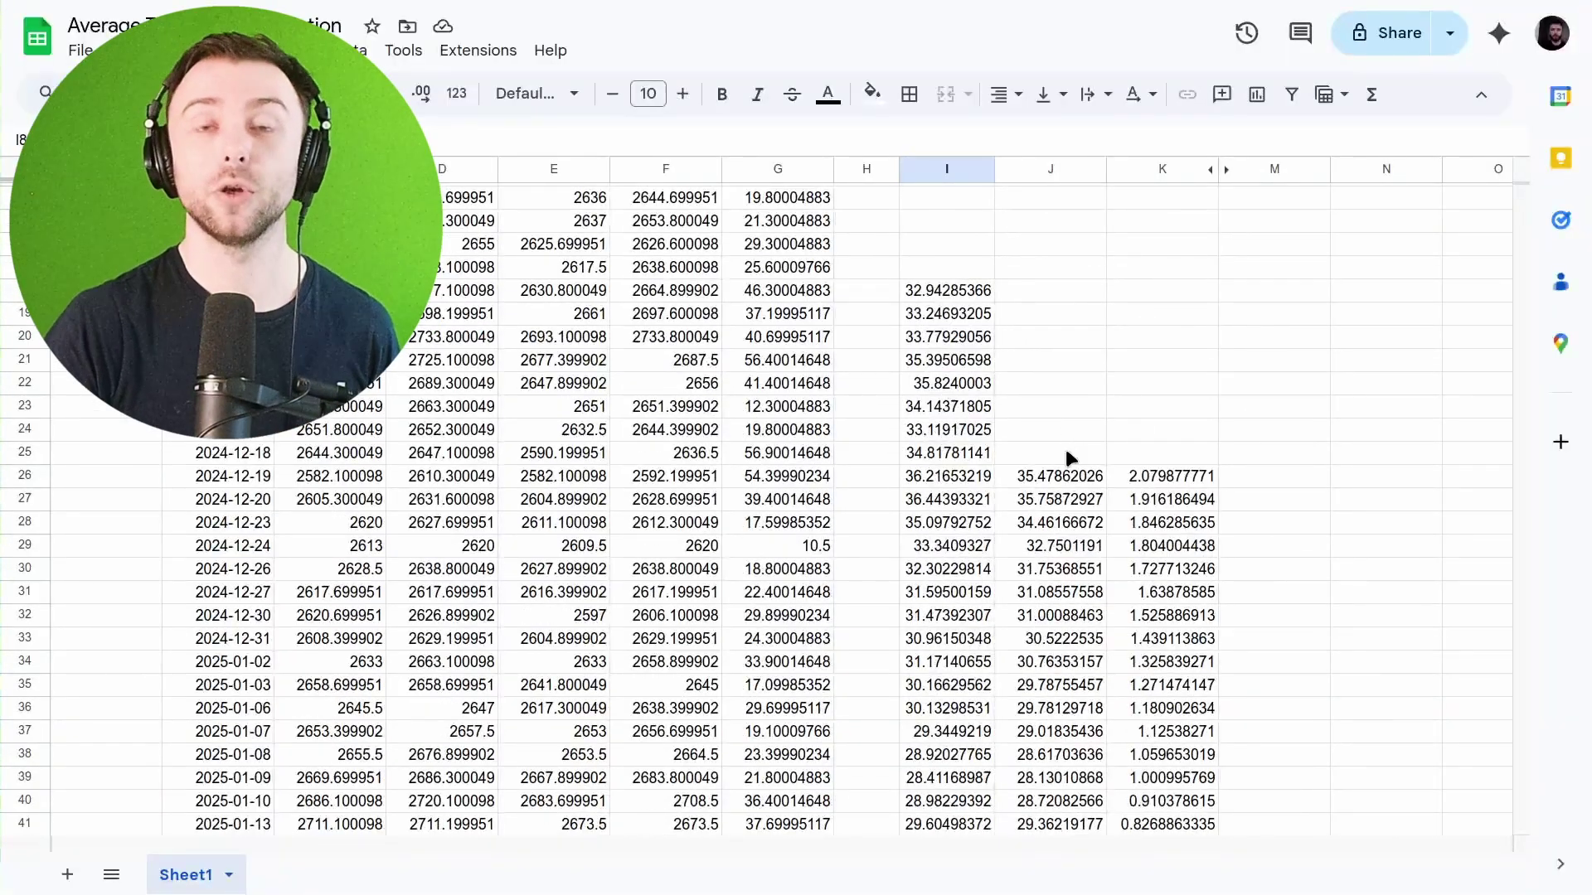
click(1068, 454)
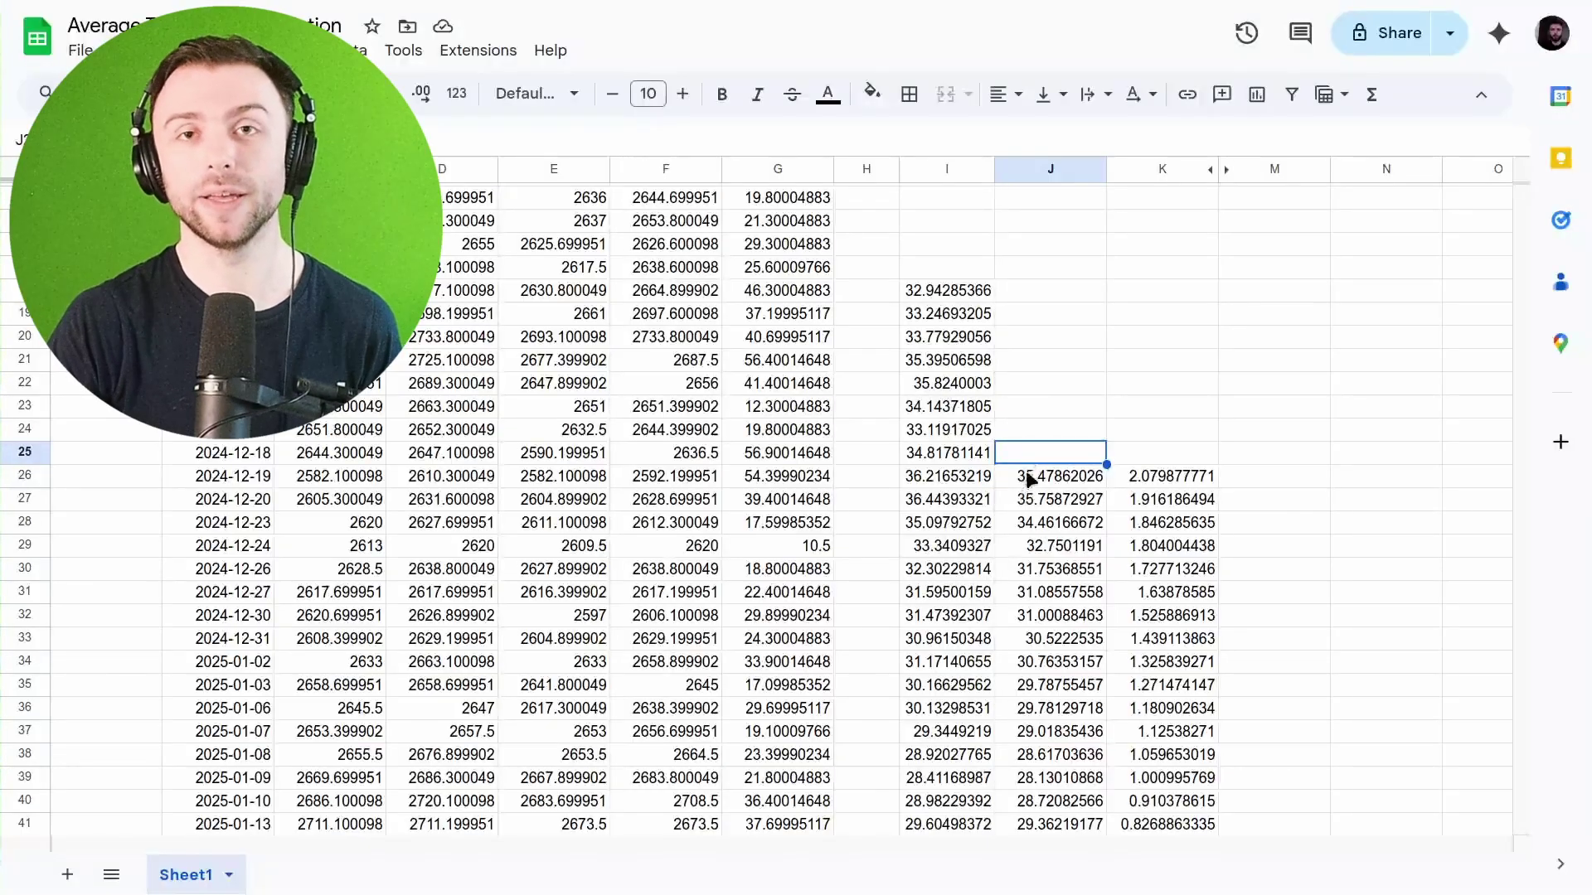
Step: Check the first ATR value in I18 and highlight the empty cells I5:I16 above it
scroll(1027, 479, up, 2)
click(949, 394)
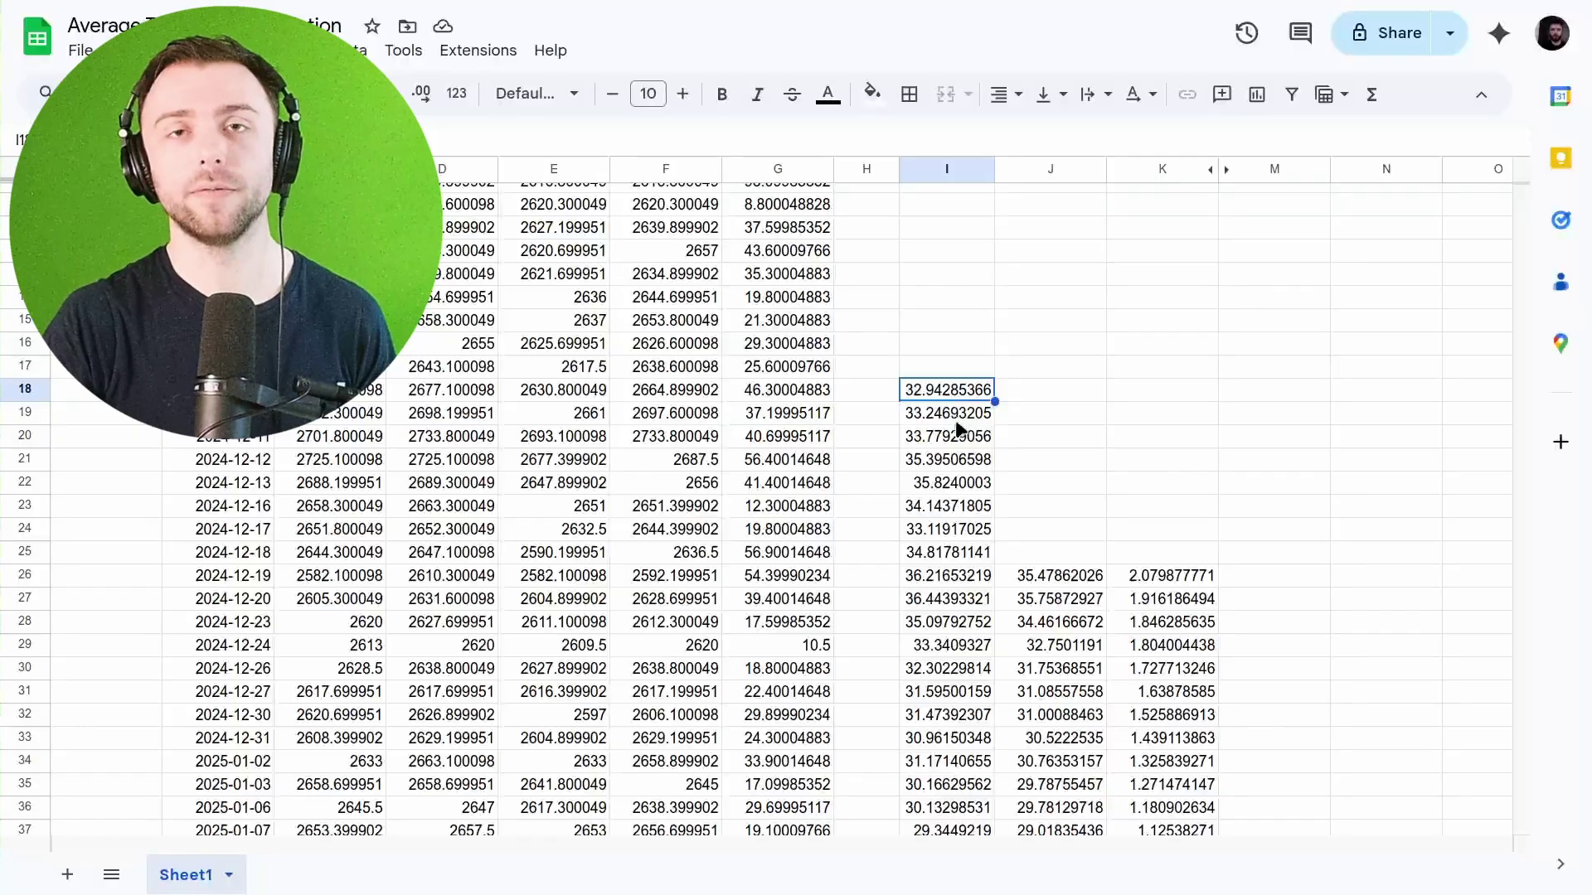
scroll(959, 406, up, 4)
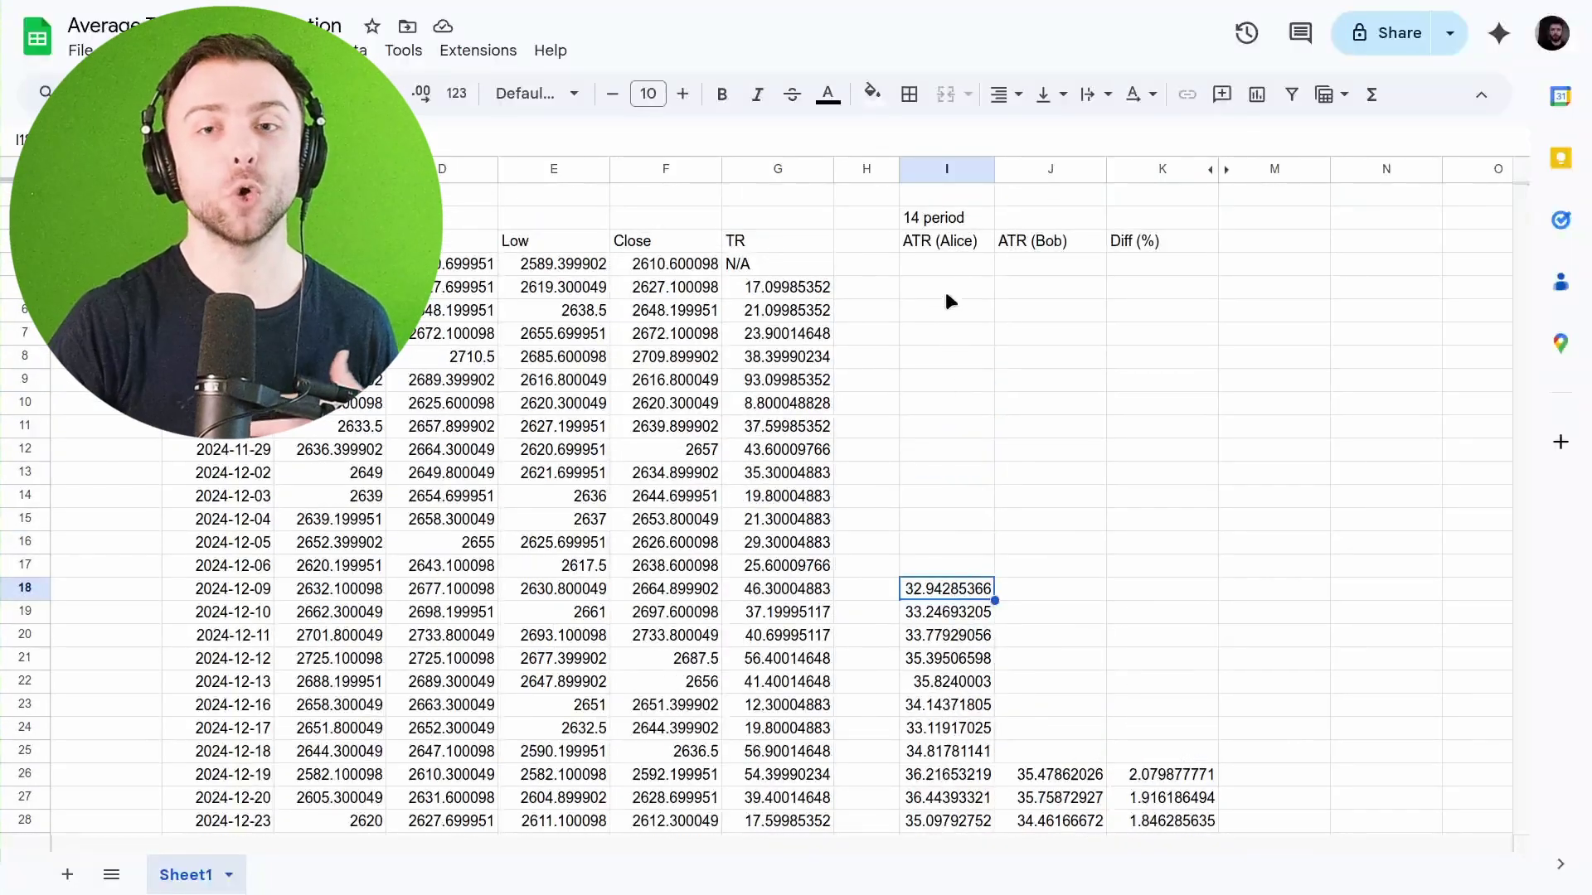
drag(946, 295, 957, 552)
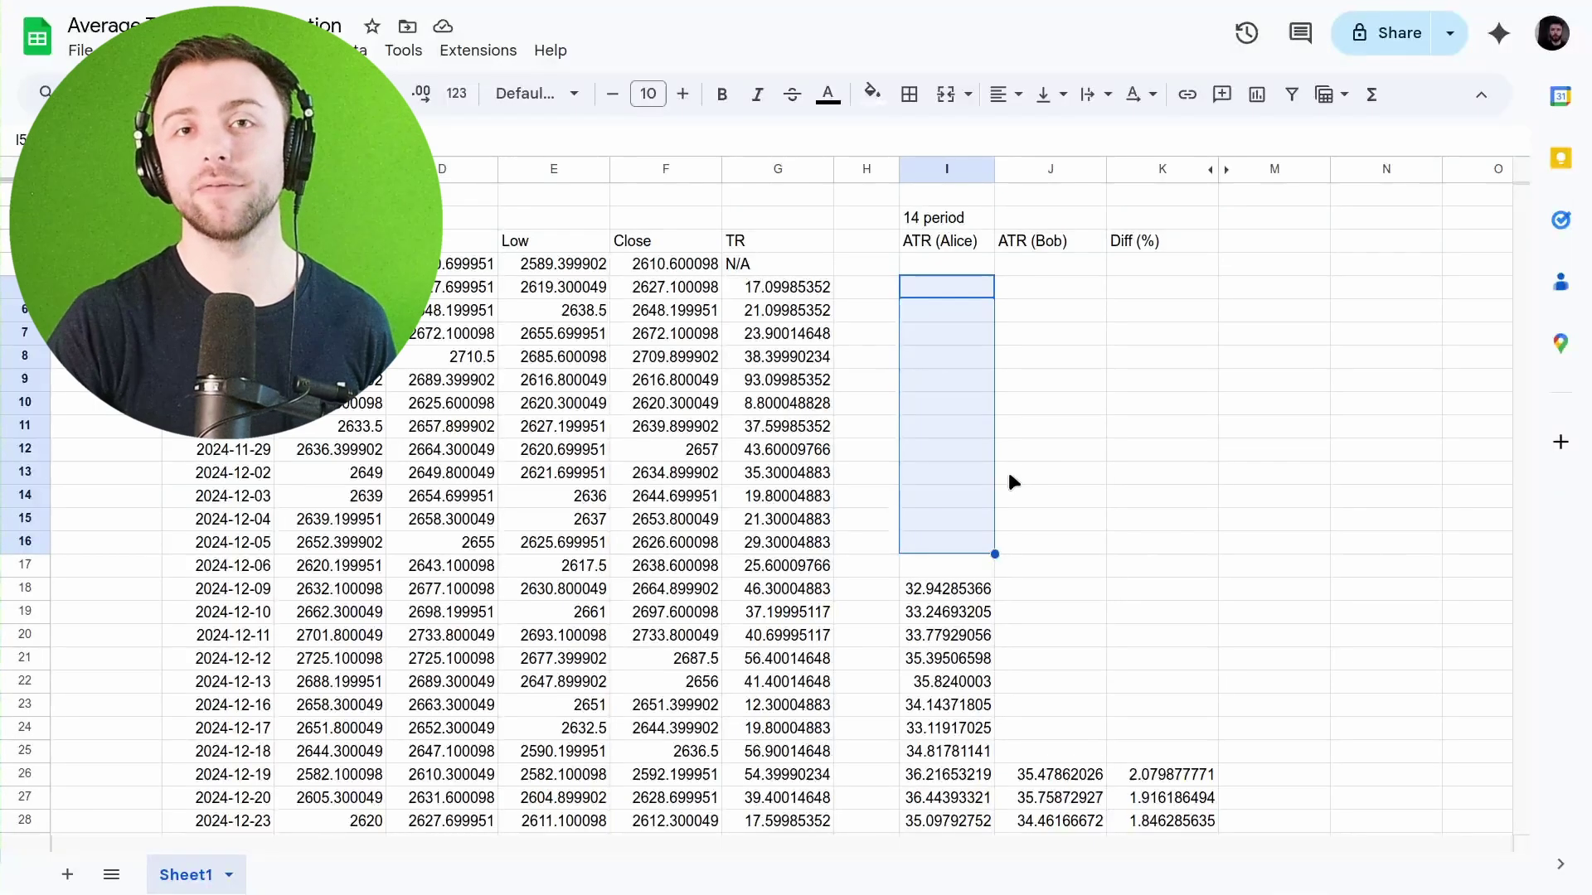
Step: Follow the two ATR series down the rows, checking I37 and comparing the values in J64 and I64
scroll(1000, 478, down, 7)
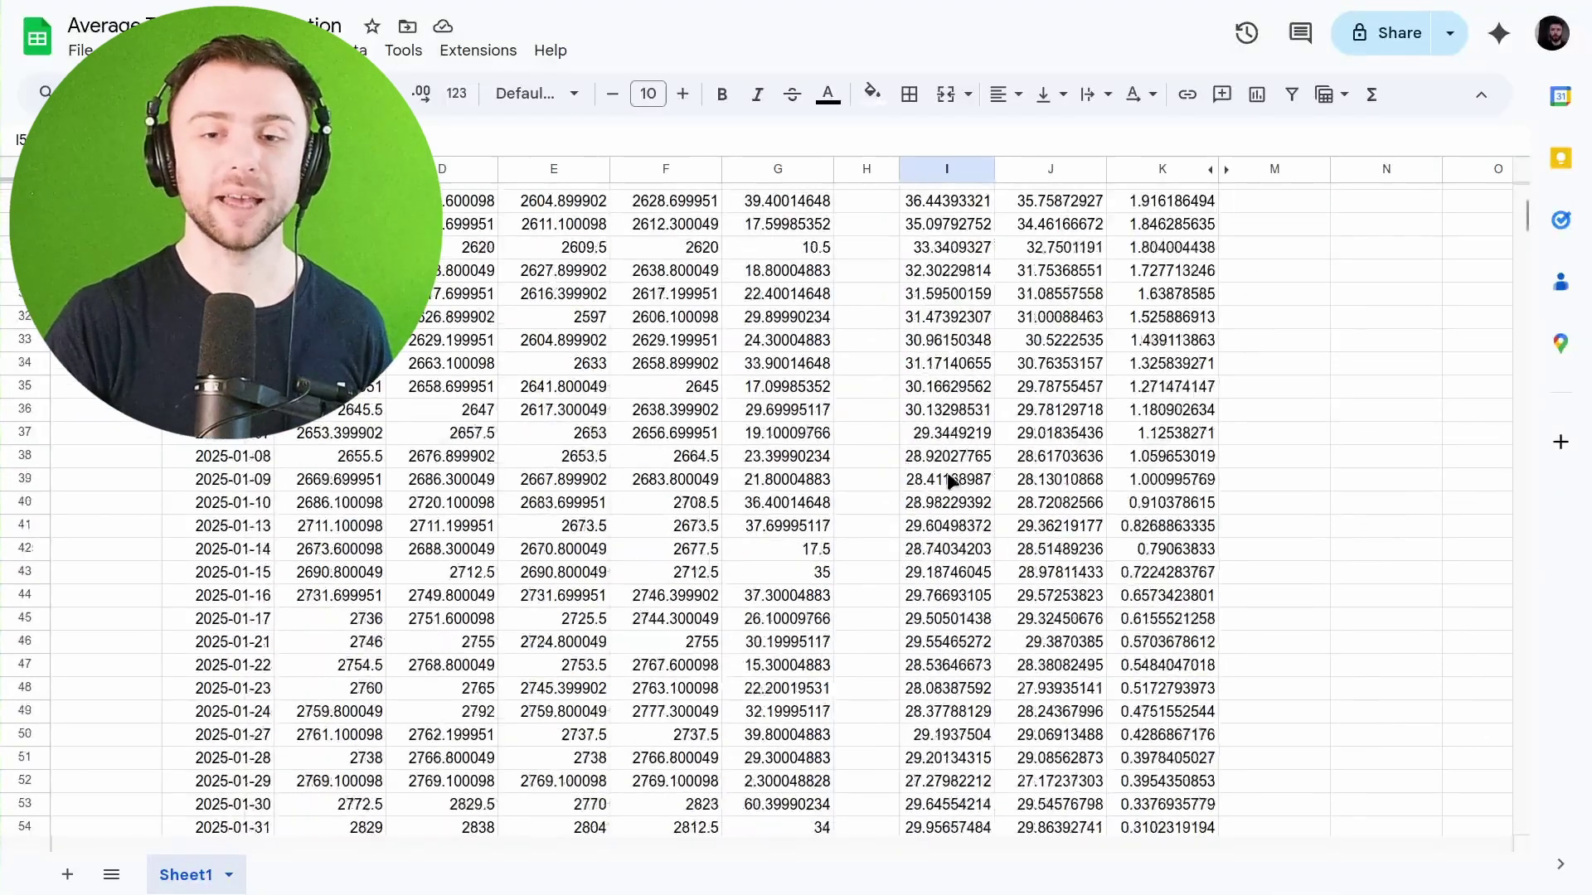
click(944, 439)
scroll(953, 464, down, 7)
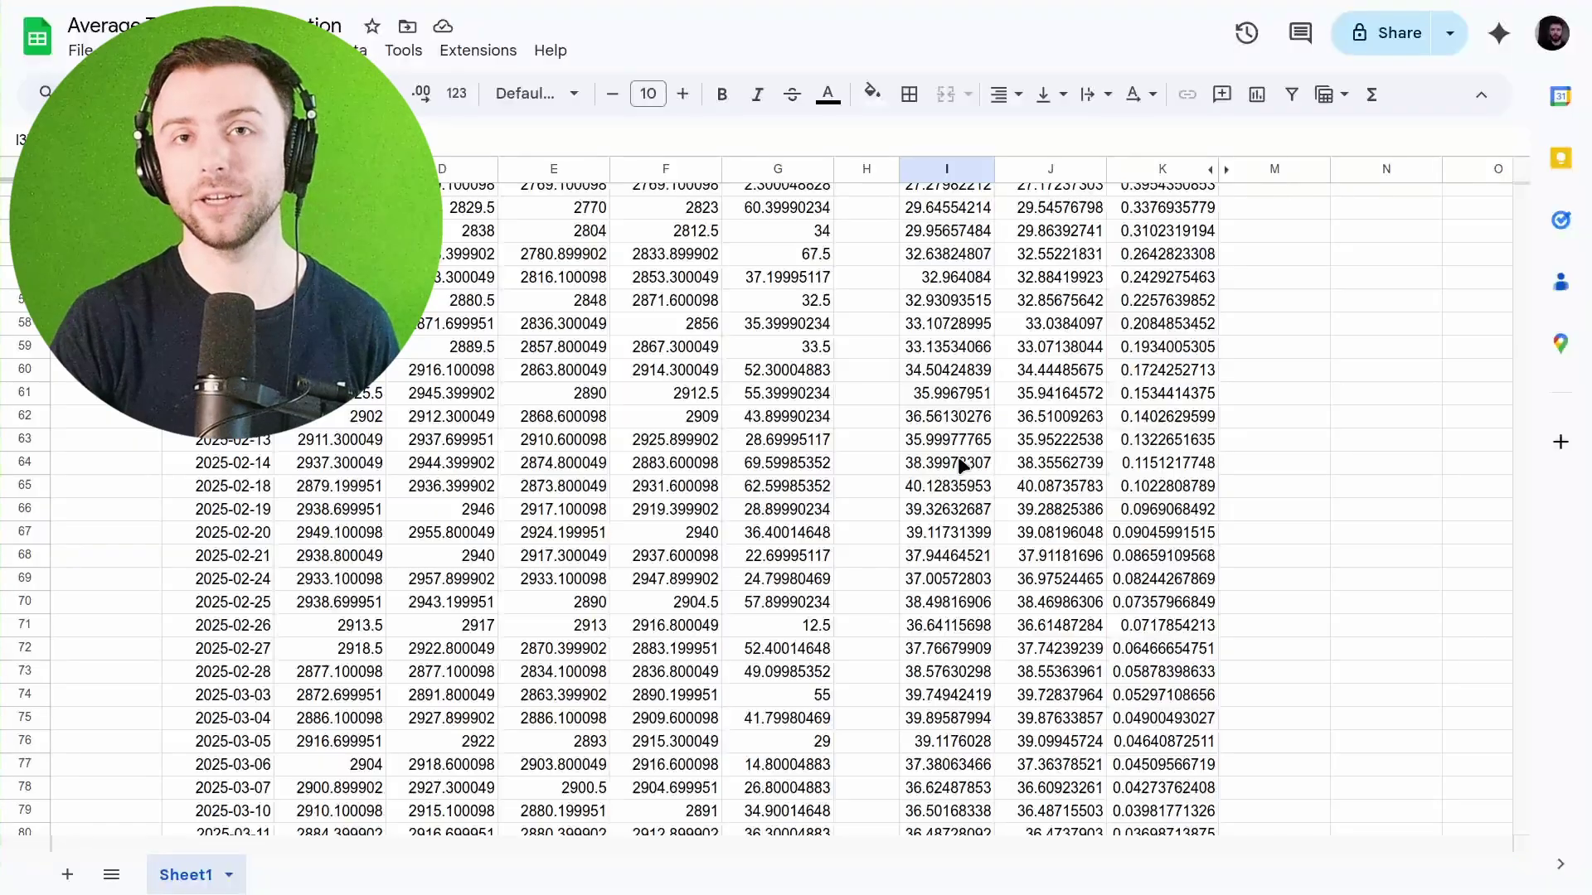
click(1017, 461)
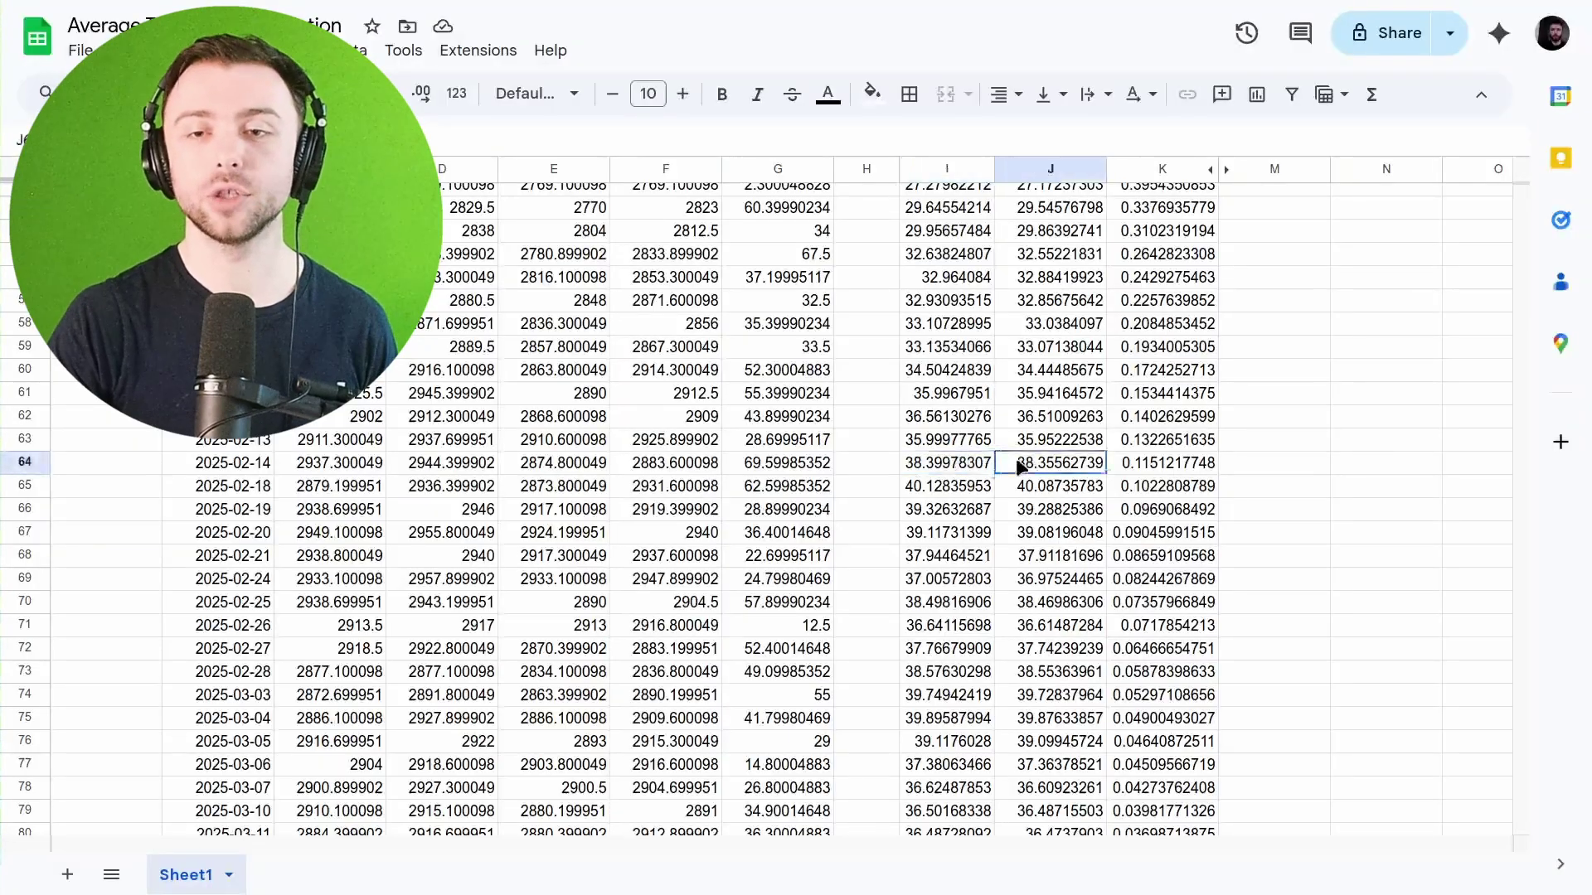
click(959, 463)
Step: Review the rows back up to where the two ATR series start, in rows 18 and 26
scroll(961, 469, up, 6)
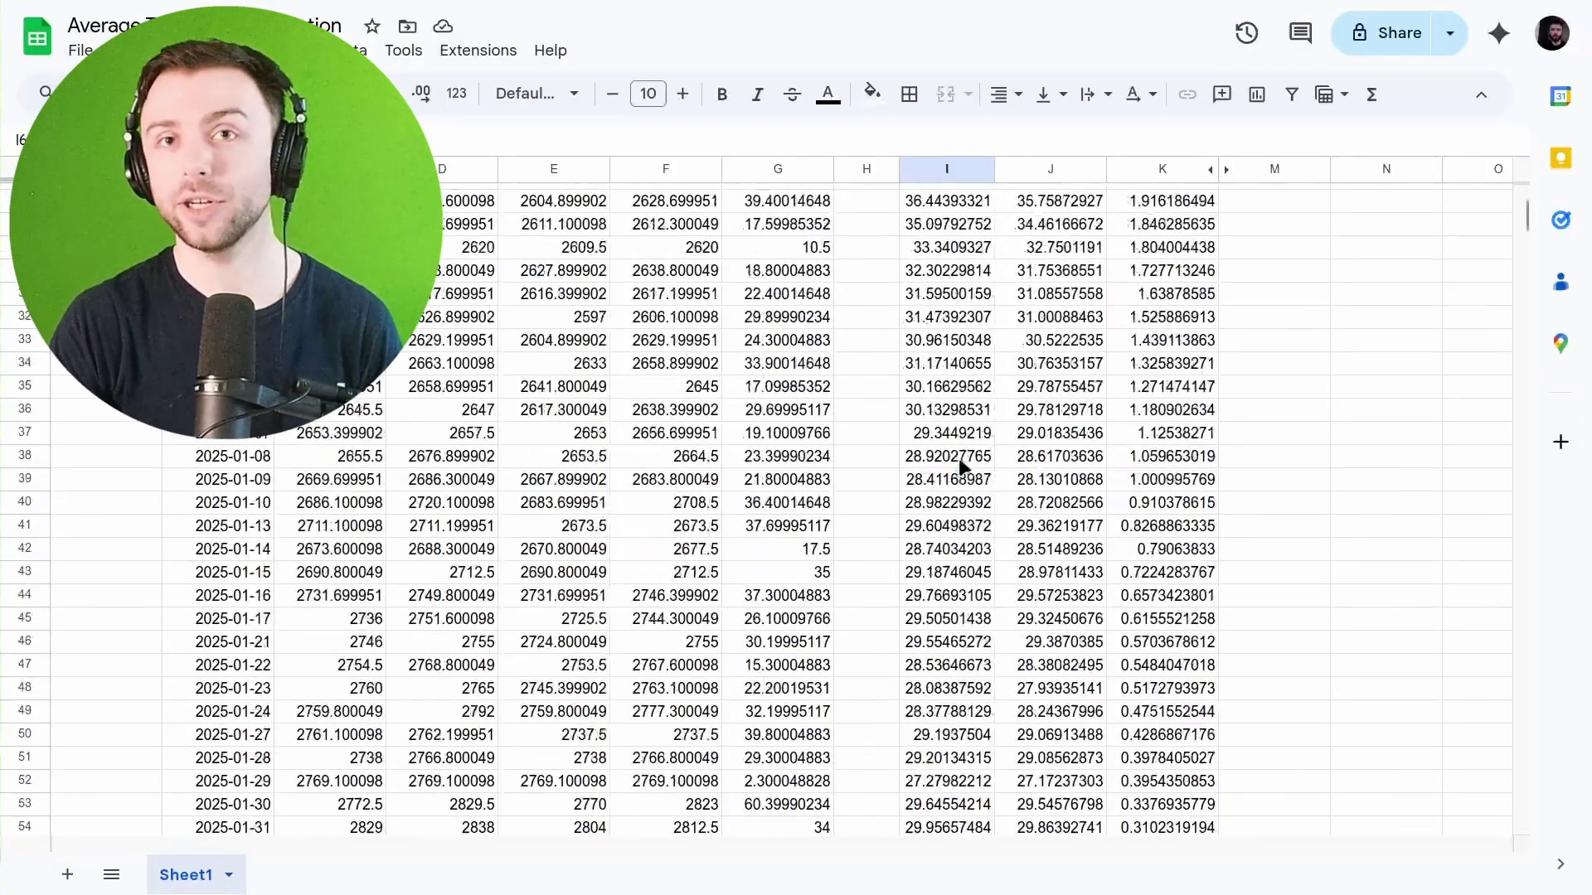
scroll(959, 462, up, 7)
scroll(958, 468, down, 5)
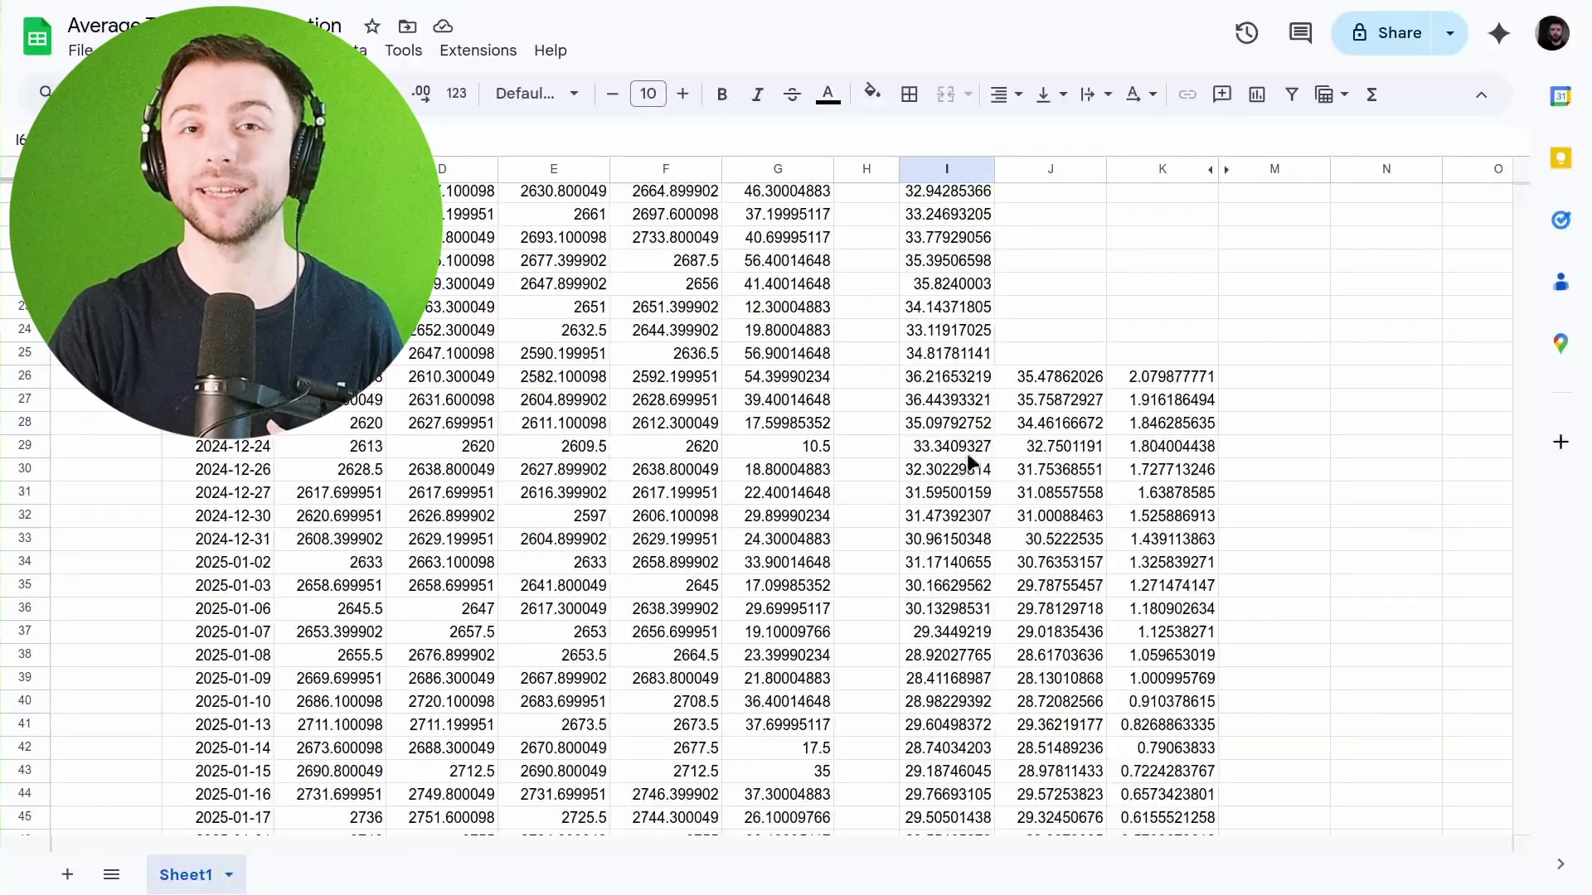
scroll(912, 530, up, 4)
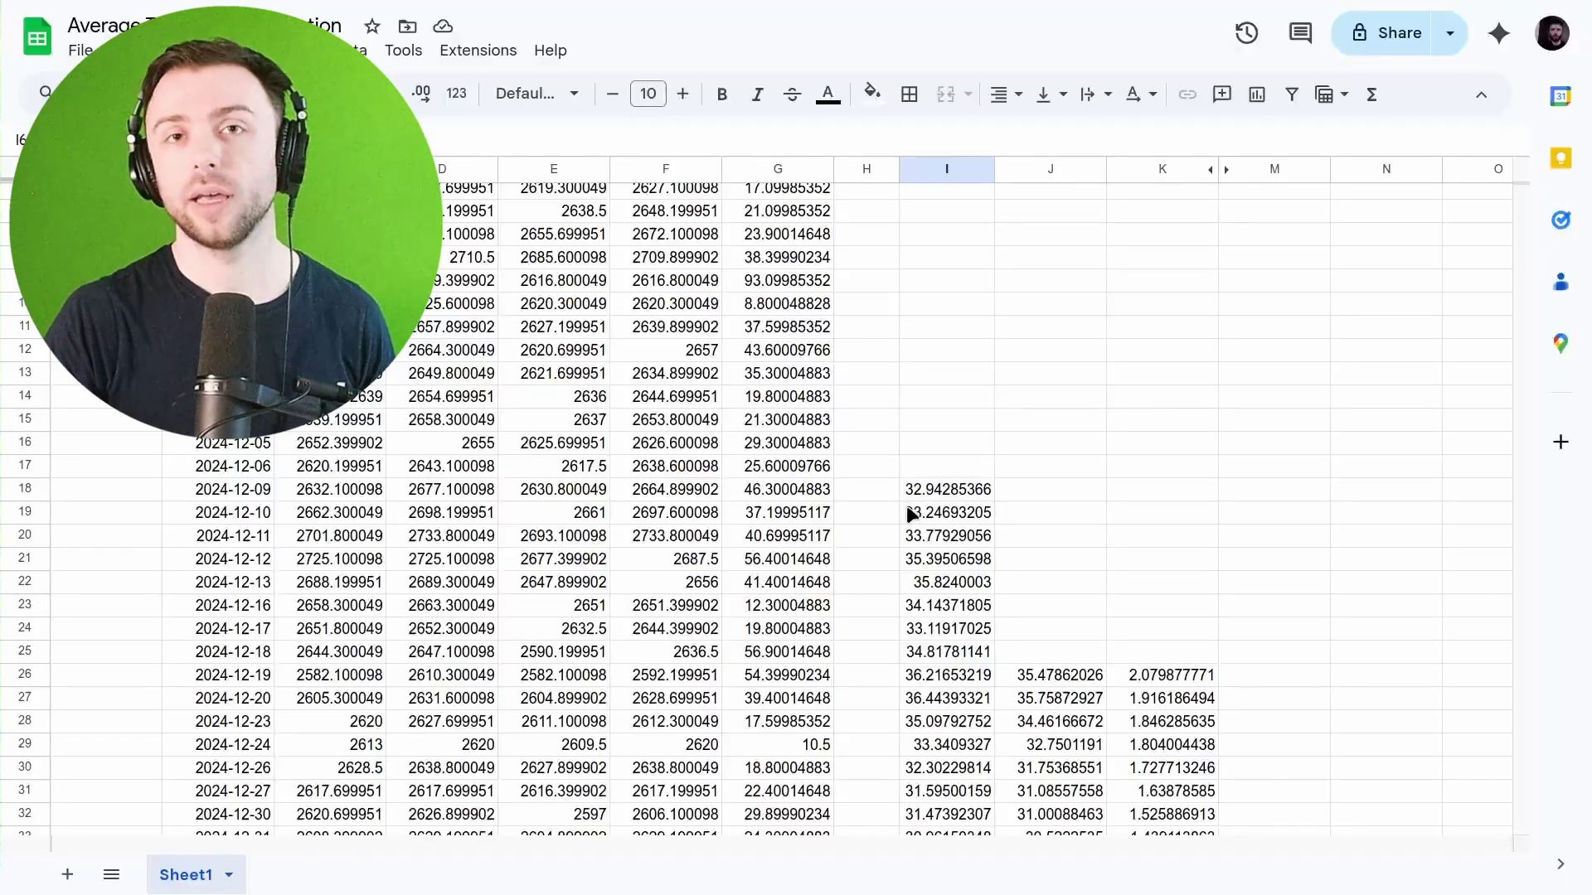
Step: Switch to the Figma Slides presentation and show slide 7, the Gotchas slide with the MA0 formula
mouse_move(481, 8)
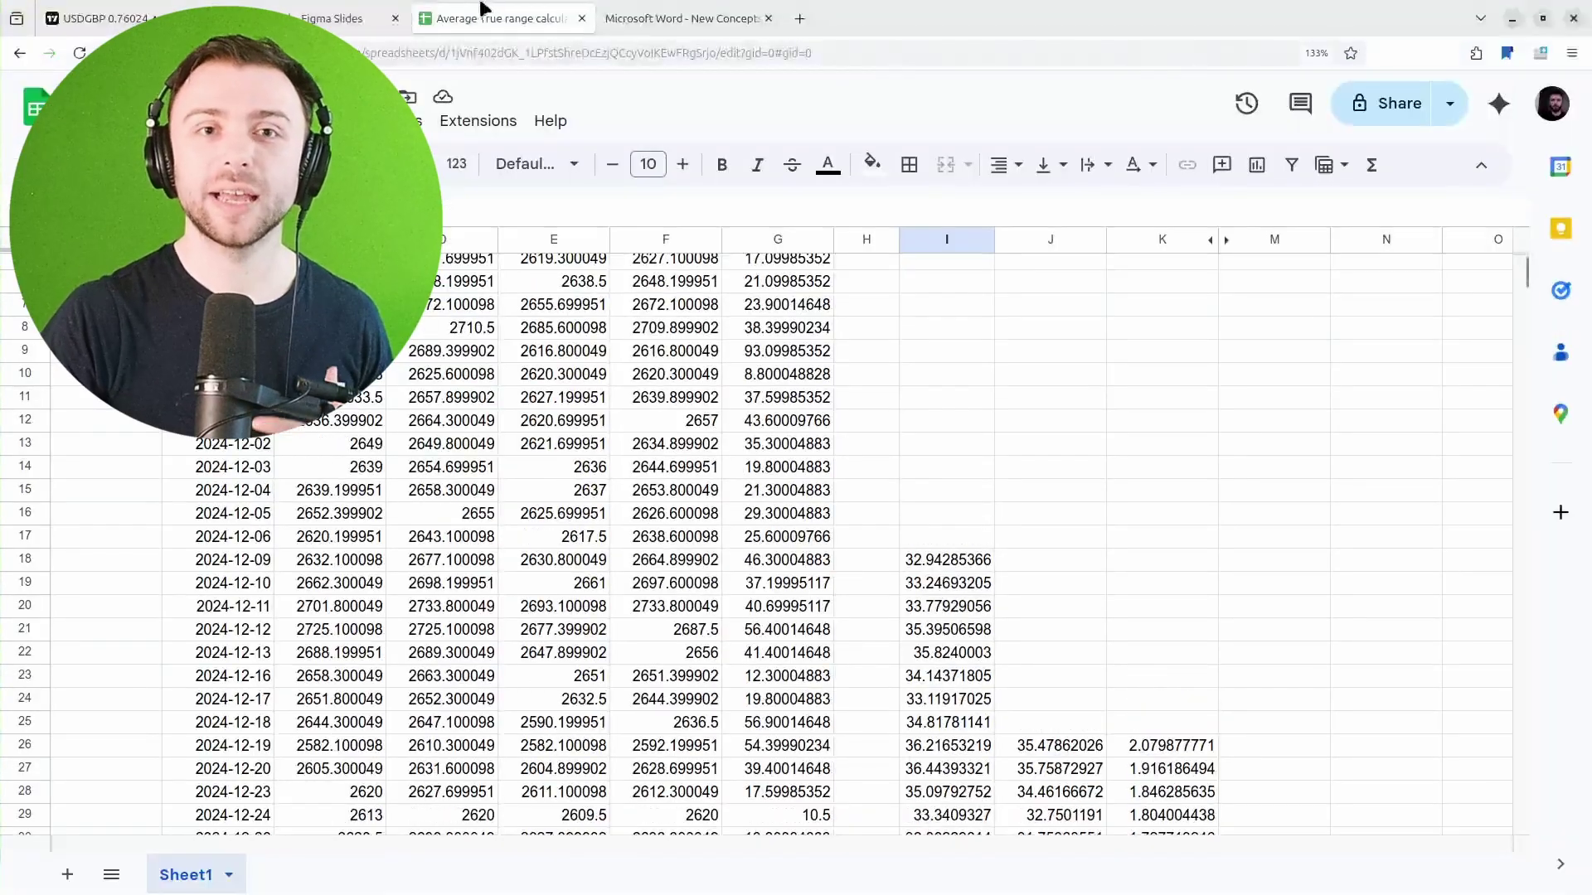
click(362, 21)
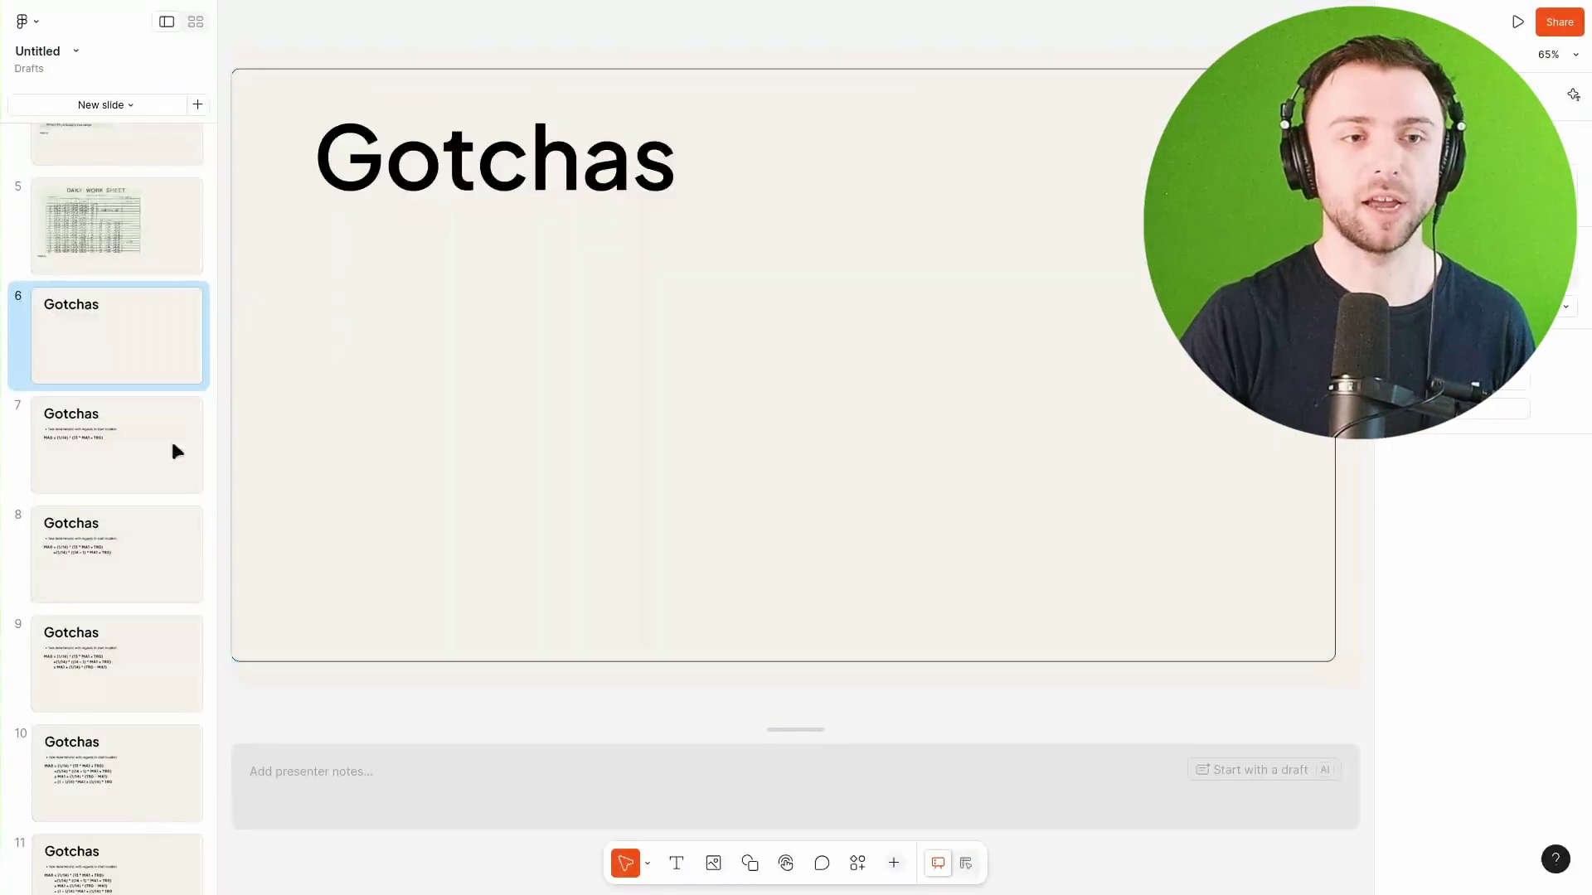
click(134, 443)
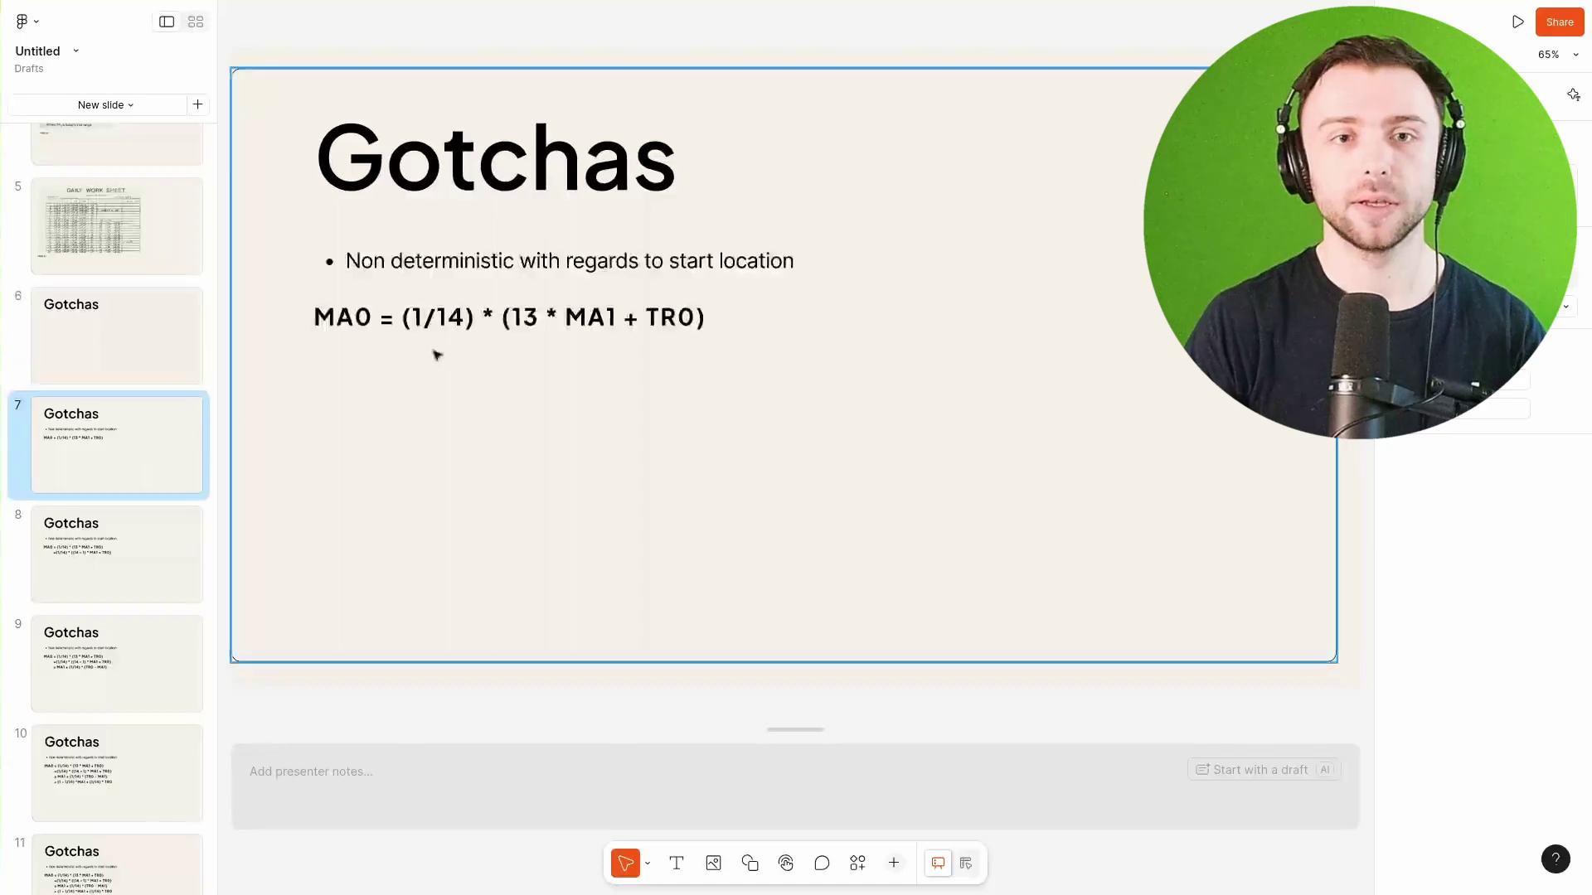